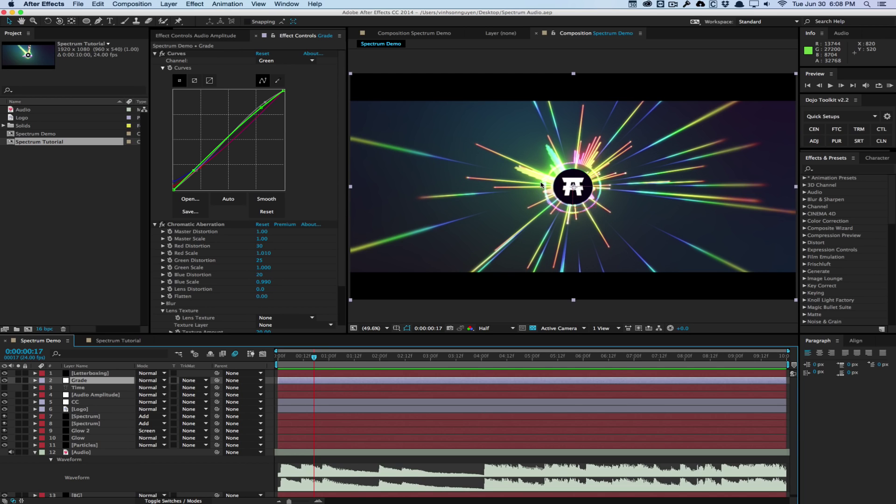
- Preview the Spectrum Demo composition and scrub around its first second to examine how the spectrum reacts to the audio
key("KP_0")
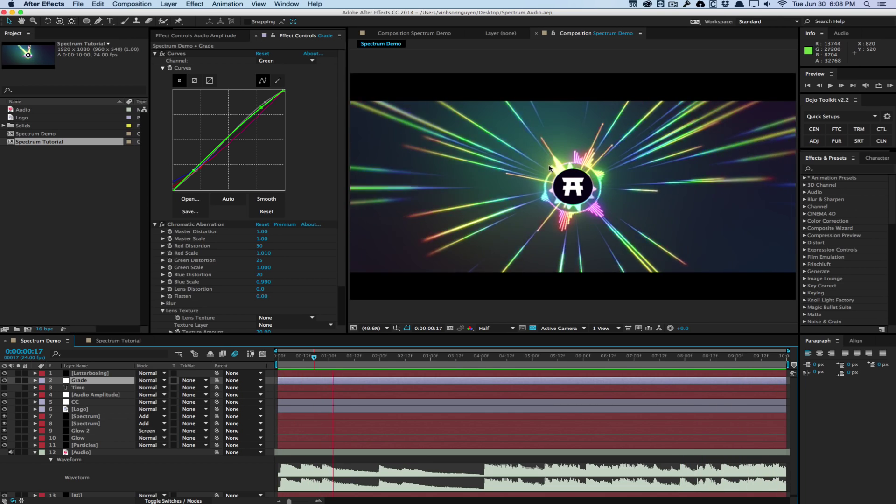
key("space")
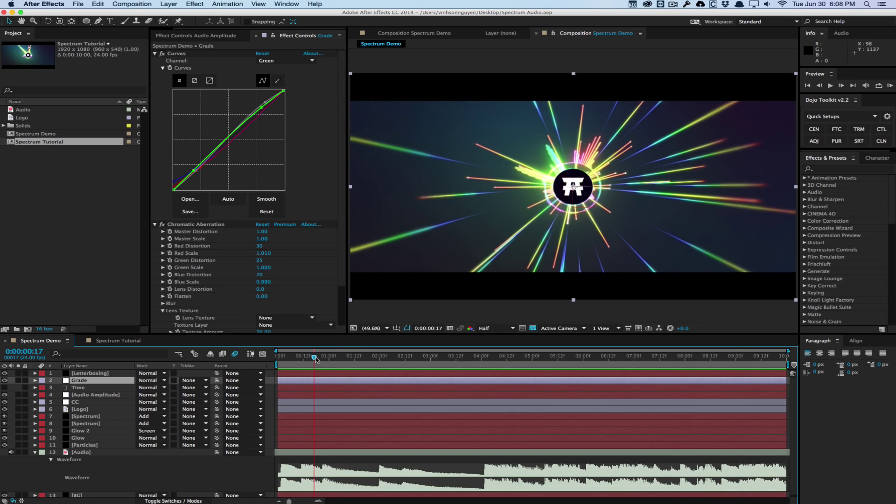
left_click_drag(315, 358, 338, 355)
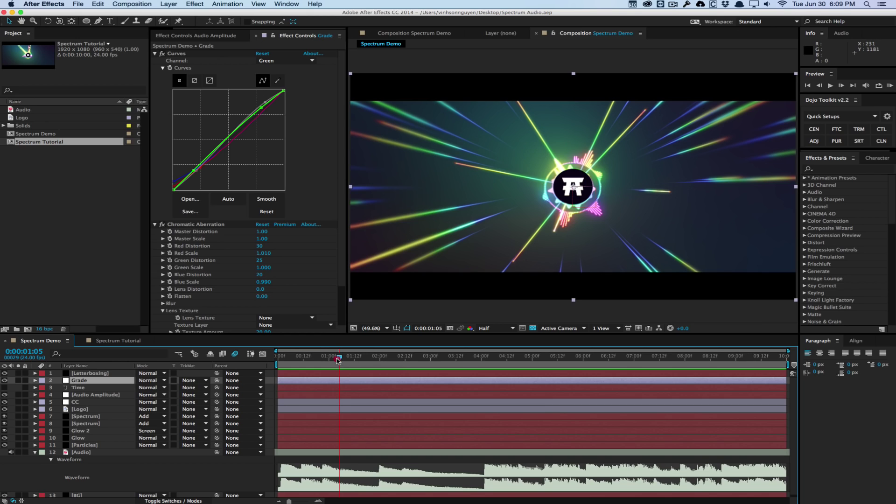
left_click_drag(339, 357, 325, 357)
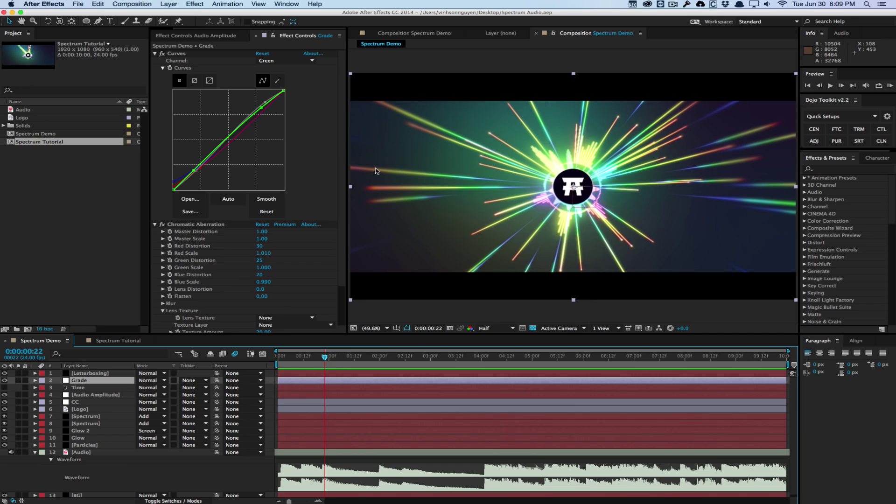
- Open the Spectrum Tutorial composition and create a new solid named BG at the start of its timeline
left_click(118, 341)
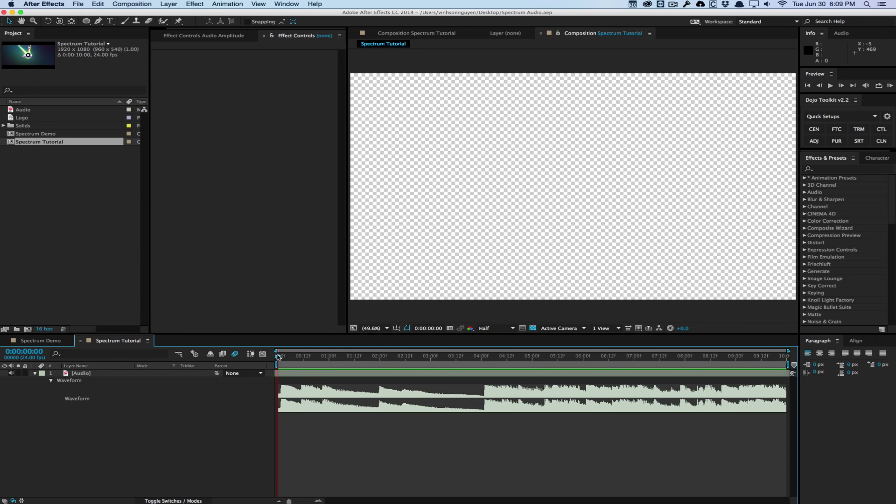
left_click_drag(278, 356, 249, 347)
left_click(169, 5)
mouse_move(174, 14)
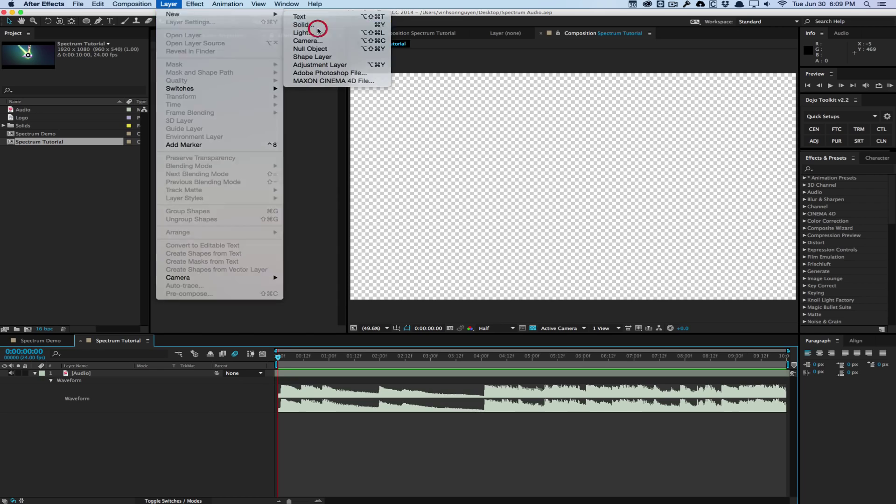
left_click(317, 30)
type("BG")
key("Return")
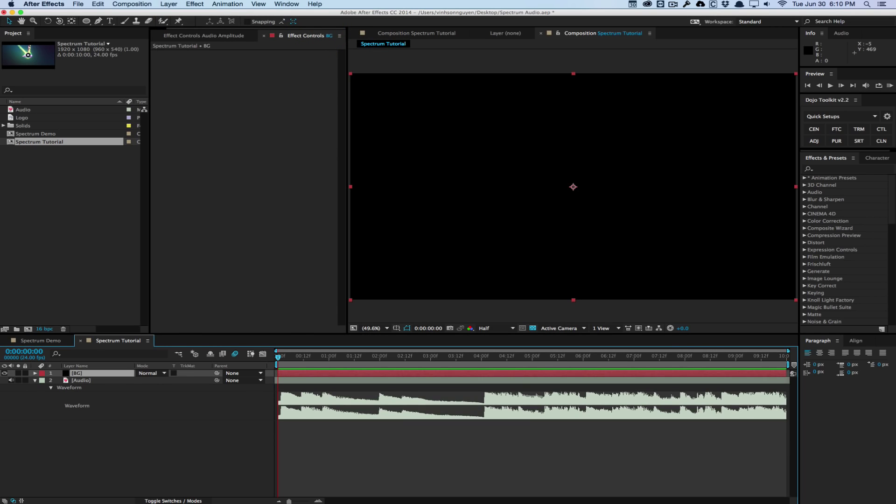
- Find the 4-Color Gradient effect and apply it to the BG solid
left_click(837, 170)
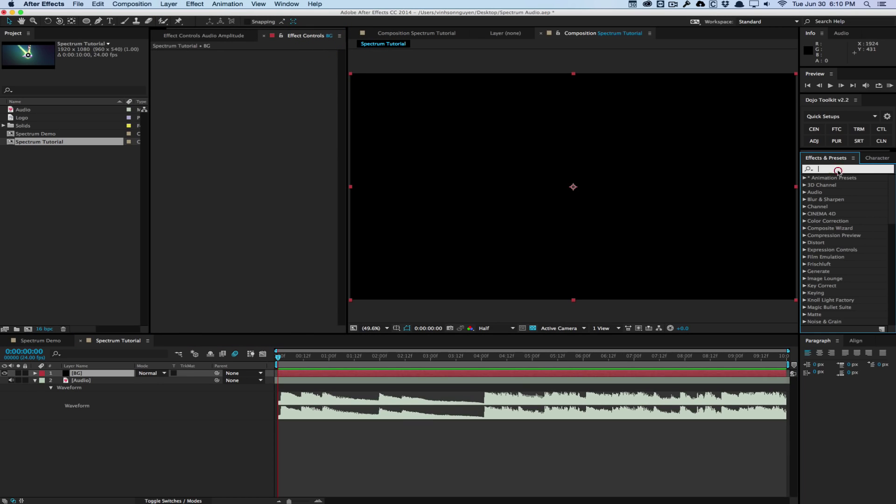
type("4")
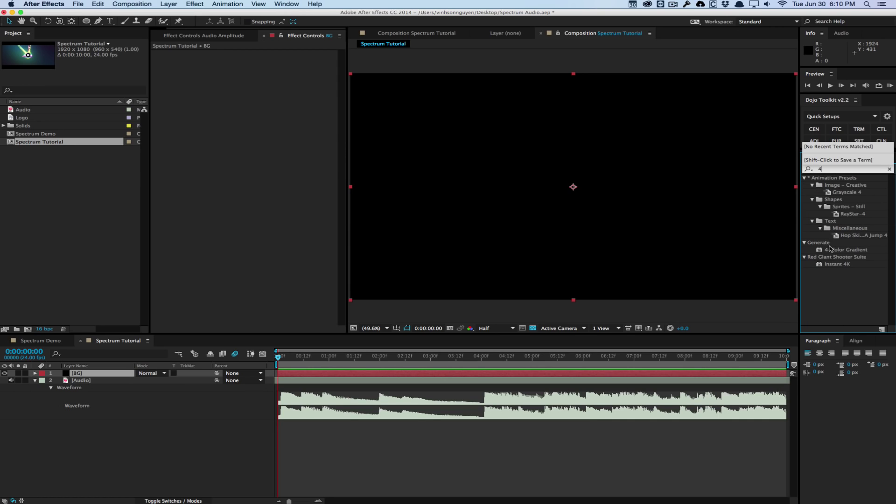
left_click_drag(830, 248, 606, 233)
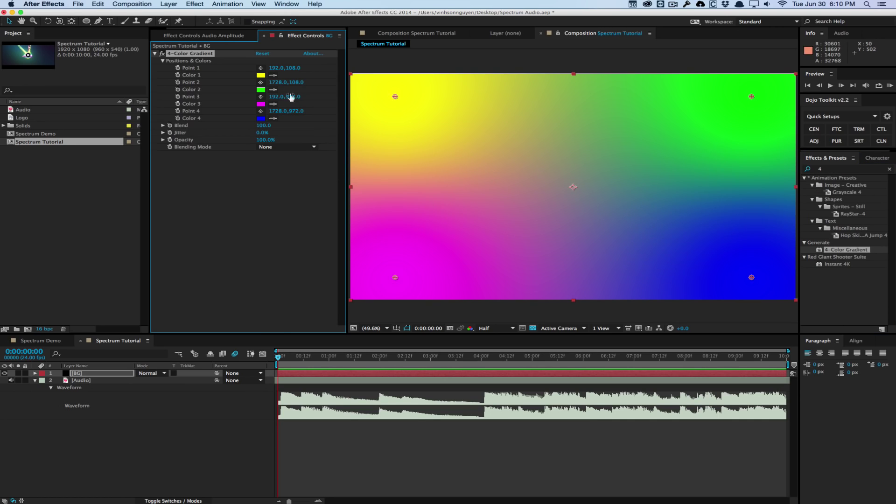
- Set Color 1 of the gradient to the dark blue 001943
left_click(260, 75)
mouse_move(273, 213)
left_mouse_down()
mouse_move(273, 222)
mouse_move(272, 215)
left_mouse_up()
left_click_drag(246, 244, 272, 253)
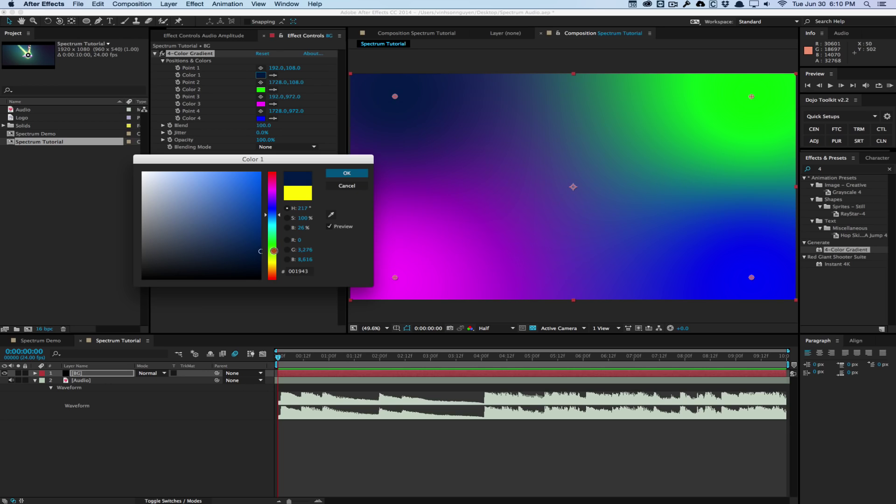
key("Return")
- Set Color 2 of the gradient to the very dark purple 150028
left_click(260, 89)
mouse_move(271, 213)
left_mouse_down()
mouse_move(270, 190)
mouse_move(275, 201)
left_mouse_up()
left_click(245, 236)
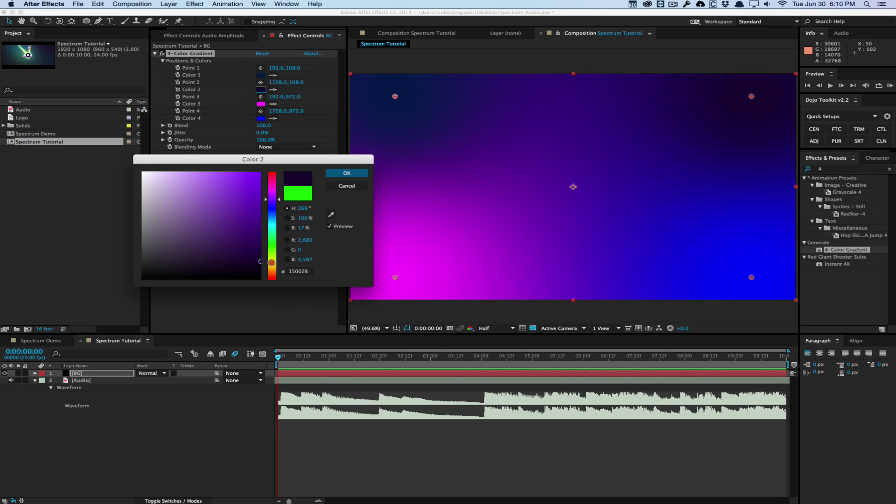
key("Return")
- Set the gradient's Color 3 to a very dark reddish brown and Color 4 to the dark teal 002928
left_click(261, 104)
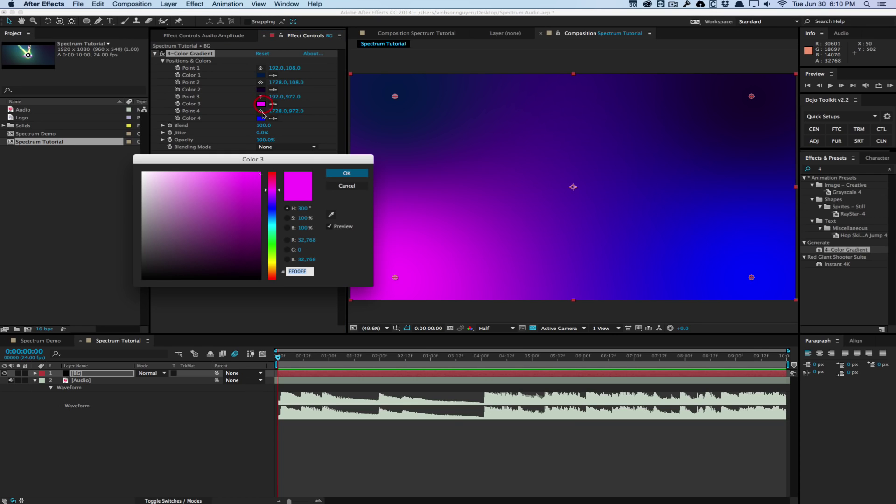
mouse_move(270, 259)
left_mouse_down()
mouse_move(276, 286)
mouse_move(260, 257)
mouse_move(244, 262)
mouse_move(257, 265)
mouse_move(273, 229)
mouse_move(291, 270)
mouse_move(289, 263)
left_mouse_up()
left_click(256, 255)
key("Return")
left_click(261, 118)
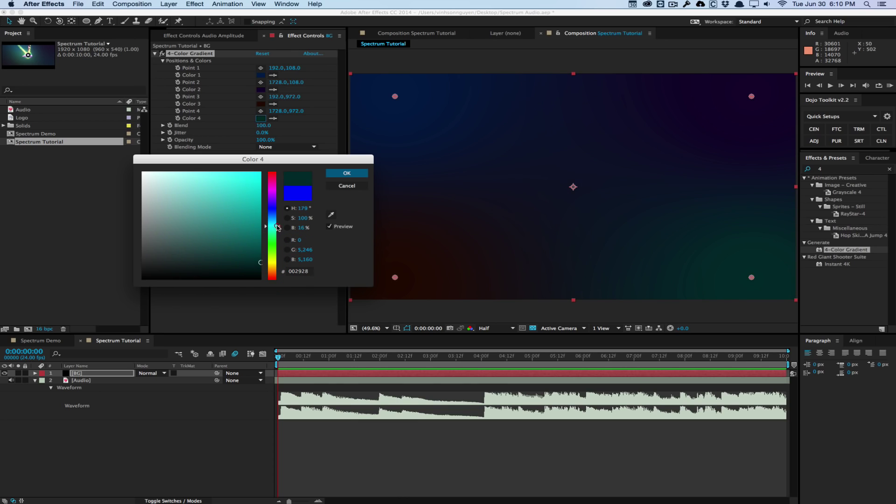
key("Return")
- Reposition gradient Points 1 to 4 to about (158, -3), (1313, 48), (414, 1180) and (1740, 1047)
left_click_drag(395, 96, 387, 75)
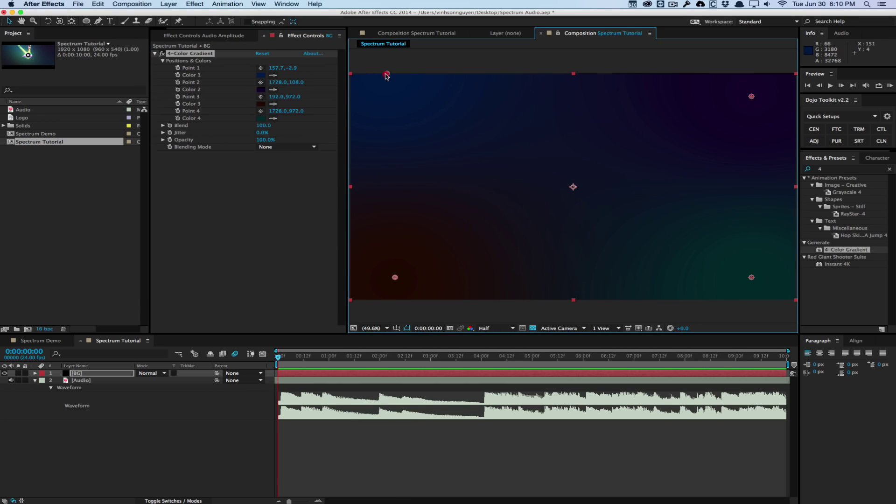
mouse_move(395, 278)
left_mouse_down()
mouse_move(483, 296)
mouse_move(447, 321)
left_mouse_up()
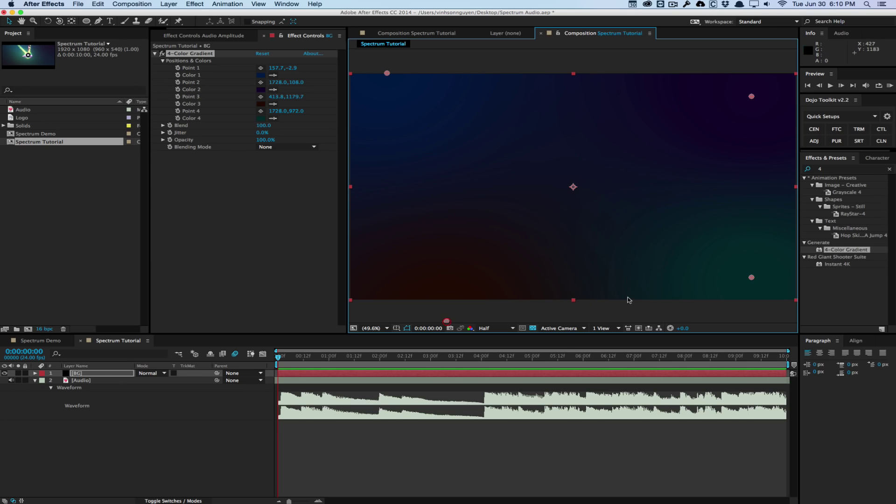
mouse_move(751, 277)
left_mouse_down()
mouse_move(781, 229)
mouse_move(776, 240)
left_mouse_up()
left_click_drag(751, 98, 655, 88)
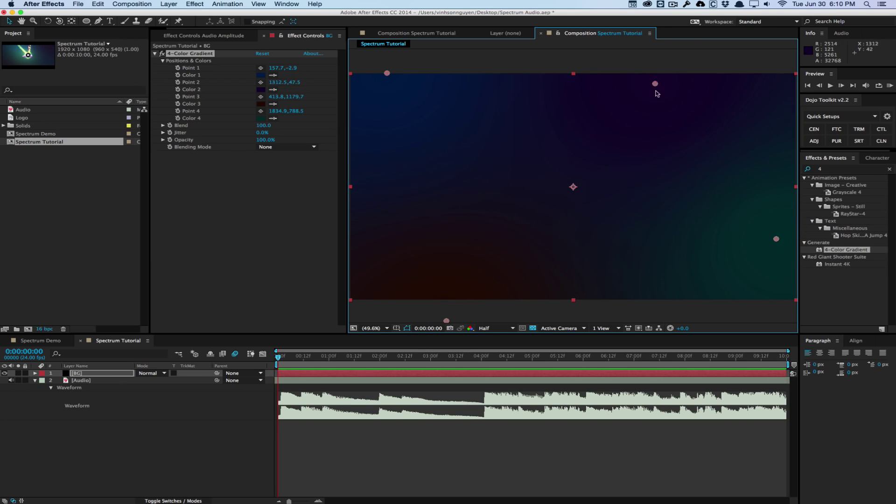
mouse_move(776, 239)
left_mouse_down()
mouse_move(776, 300)
mouse_move(754, 294)
left_mouse_up()
- Set the project's color depth to 16 bits per channel in the project settings
left_click(45, 329)
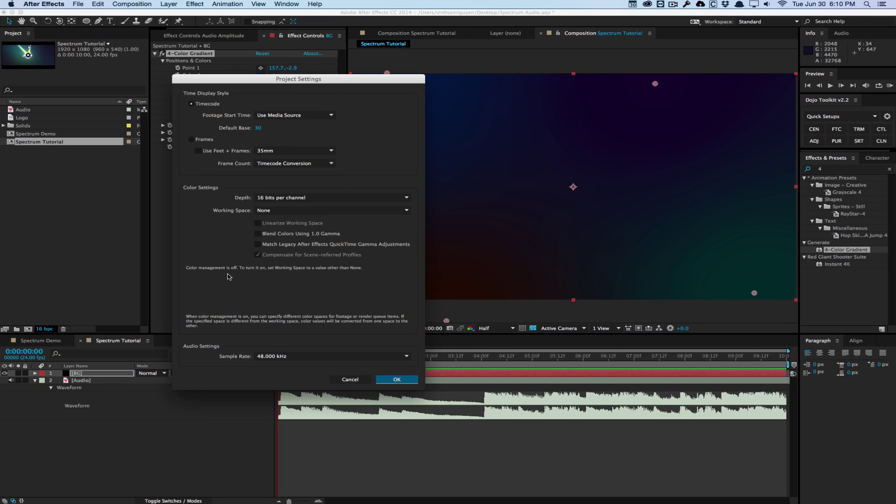
left_click(268, 198)
left_click(259, 211)
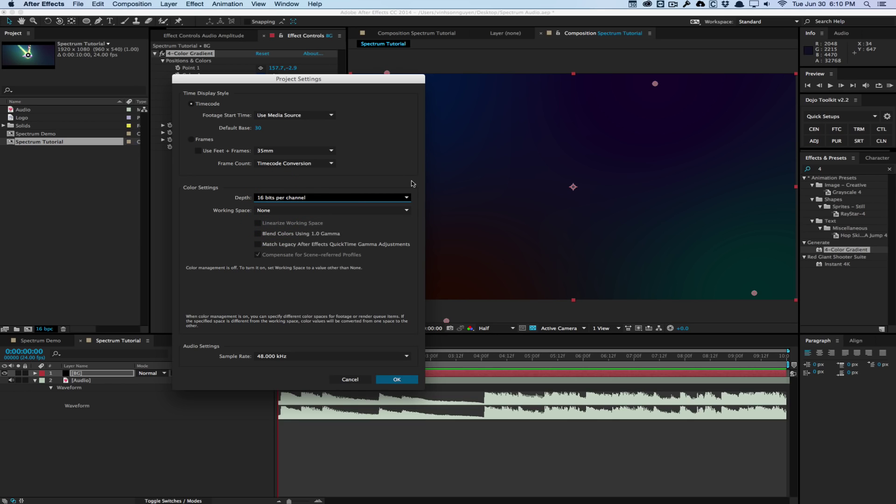
left_click(397, 379)
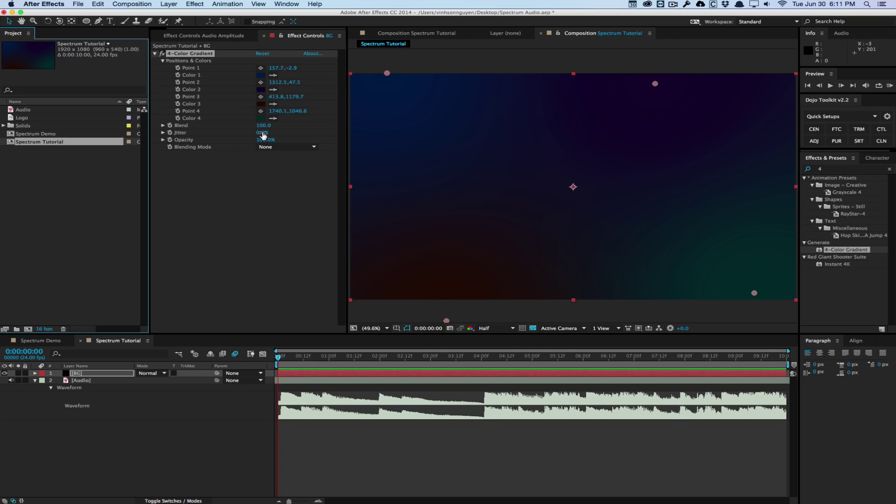
- Refine the BG gradient with Jitter at 100%, Blend at 457 and a slightly adjusted dark blue for Color 1
left_click_drag(262, 135, 630, 108)
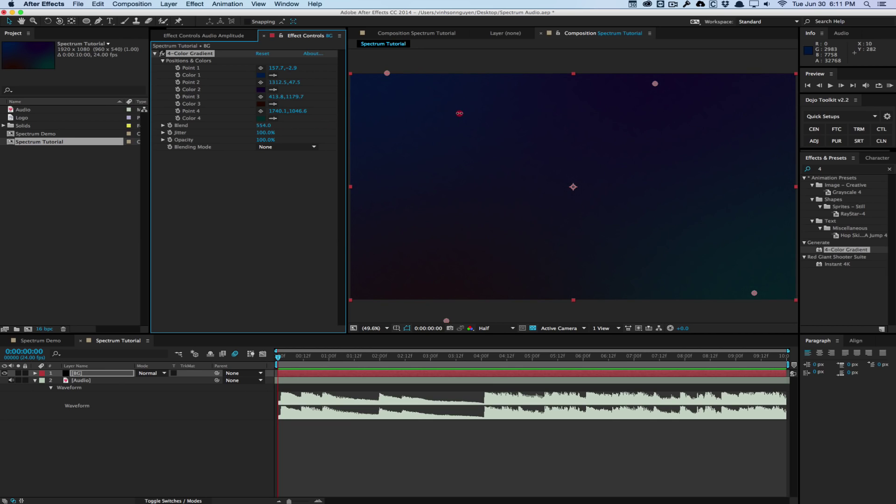
left_click(260, 75)
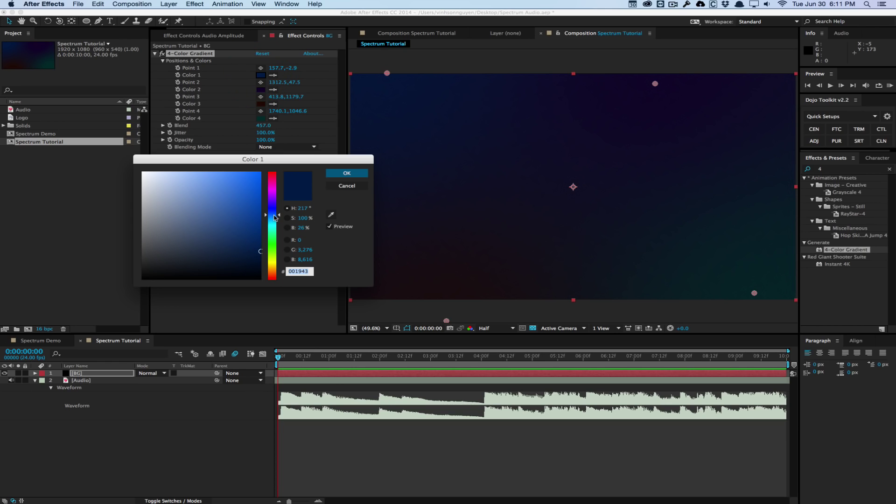
mouse_move(274, 217)
left_mouse_down()
mouse_move(275, 207)
mouse_move(275, 216)
left_mouse_up()
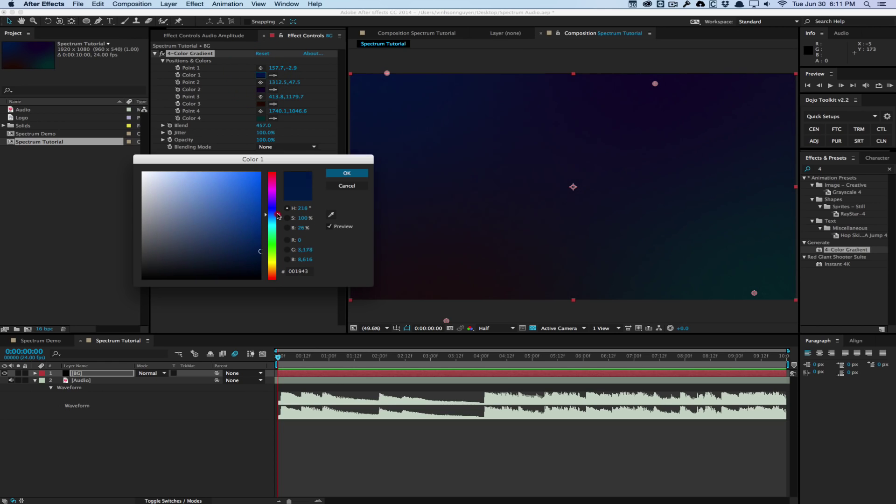
left_click(332, 173)
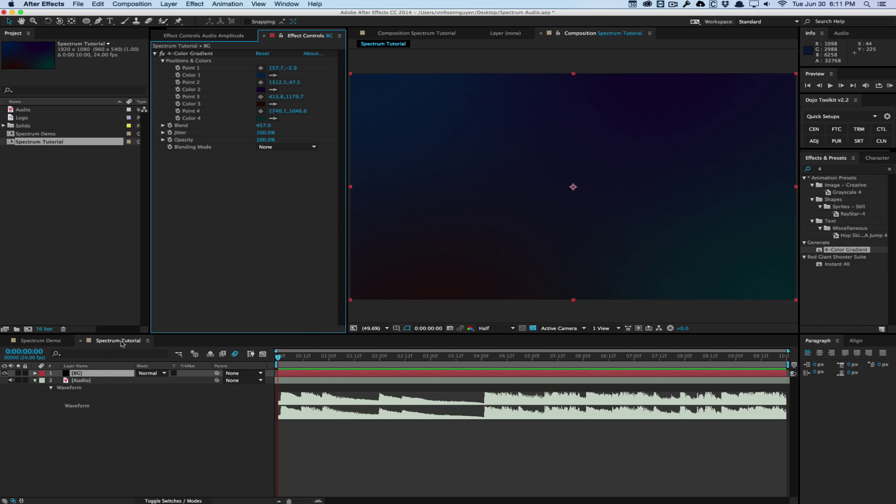
- Add the Logo footage as a layer above BG and scale it to 2.5%
left_click(16, 118)
left_click_drag(27, 118, 111, 373)
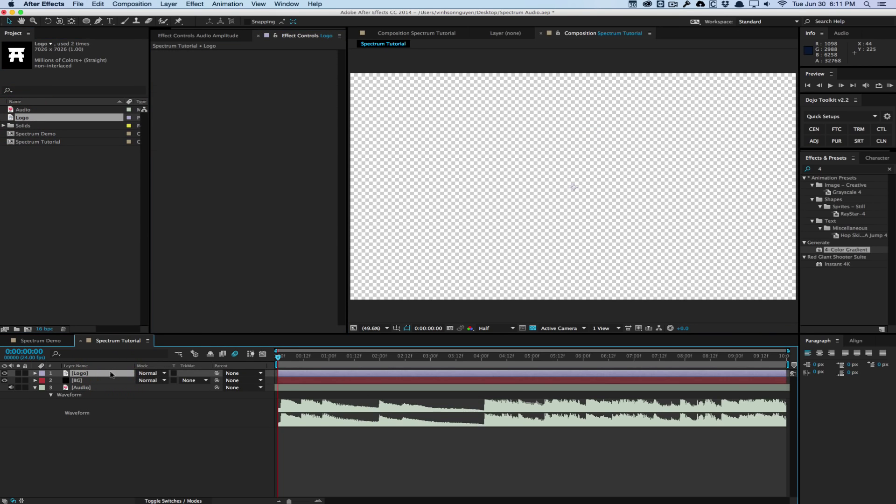
key("s")
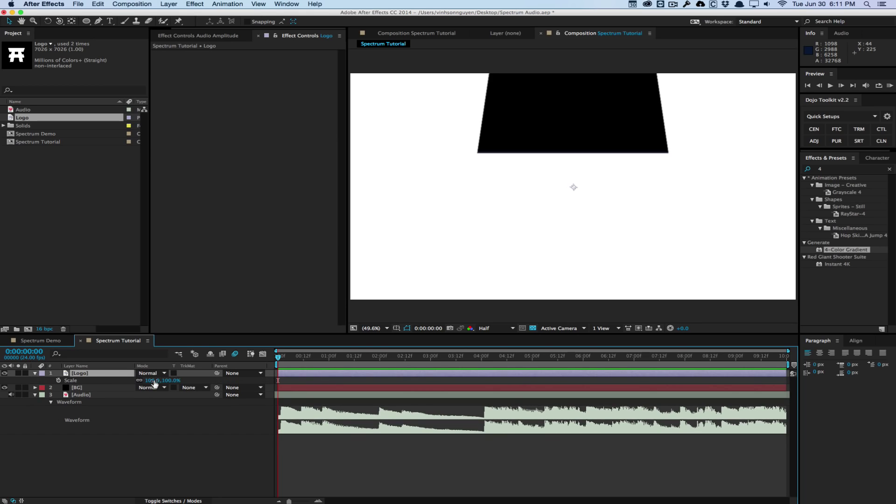
left_click_drag(154, 383, 112, 382)
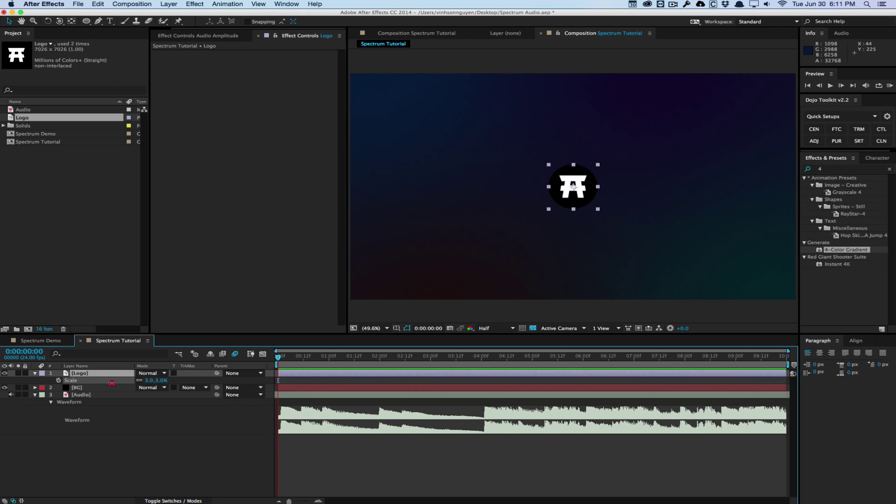
left_click(148, 380)
type("2")
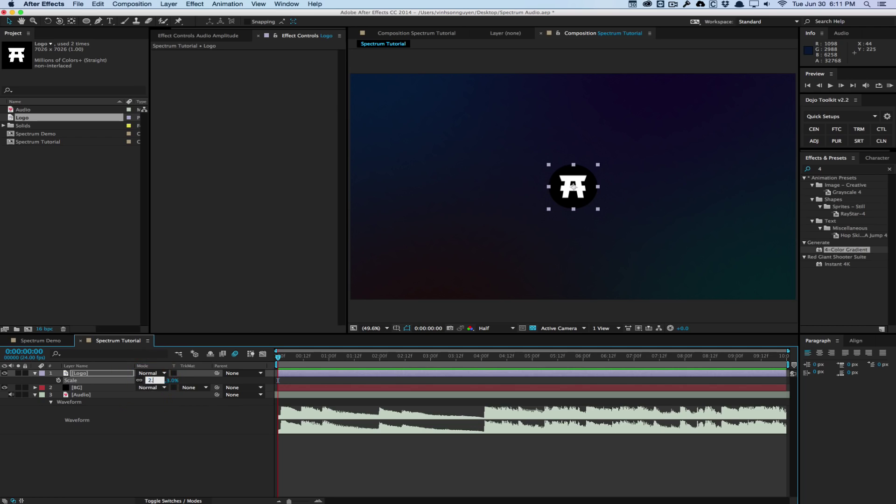
type(".5")
key("Return")
left_click(421, 306)
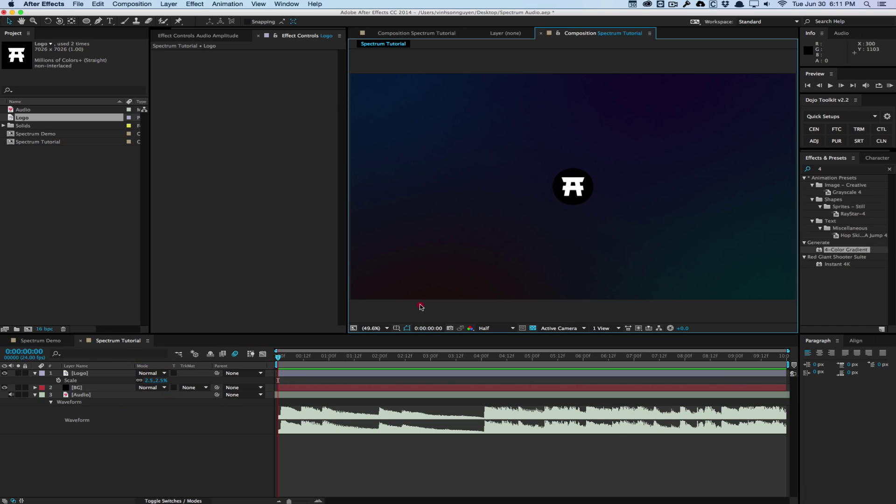
left_click(35, 374)
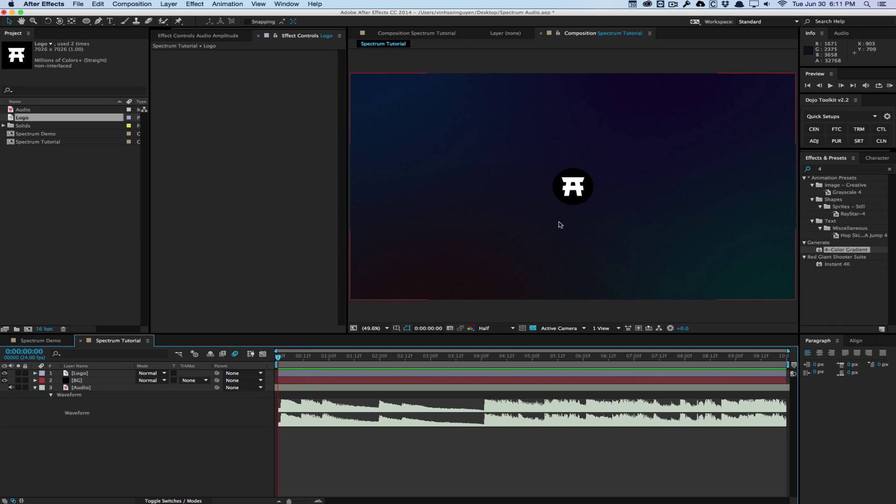
- Create a new composition-sized black solid named Large Spectrum above the Logo layer
left_click(168, 4)
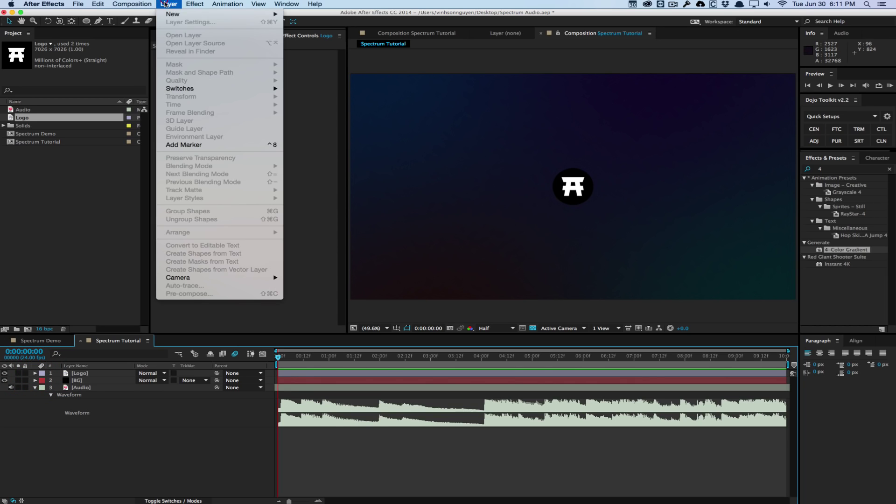
mouse_move(262, 14)
left_click(319, 23)
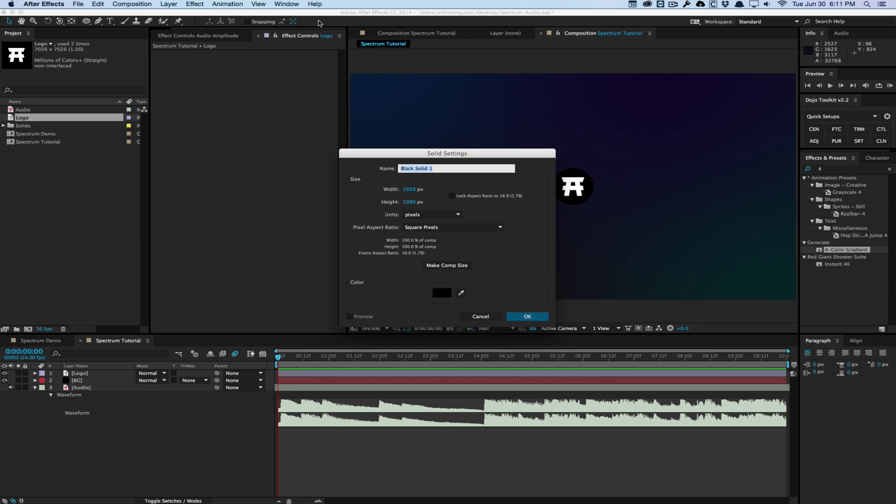
type("Large Spectrum")
key("Return")
- Apply the Audio Spectrum effect to the Large Spectrum solid
left_click(196, 4)
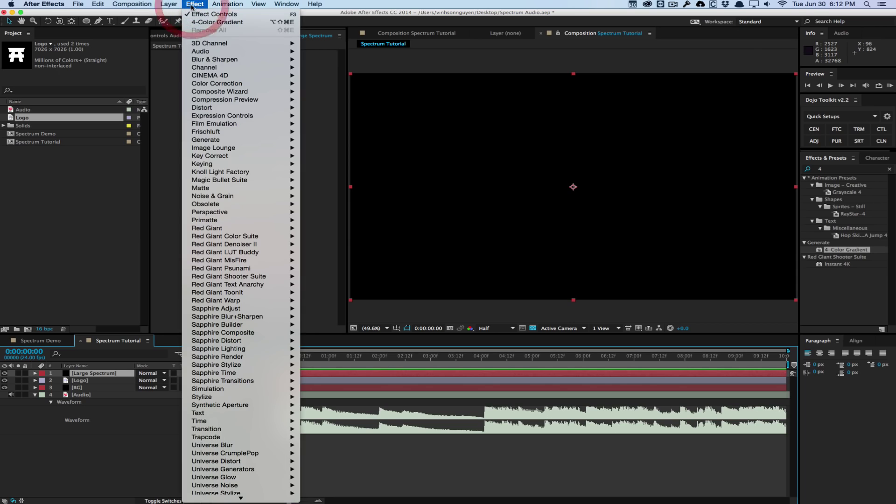
mouse_move(242, 144)
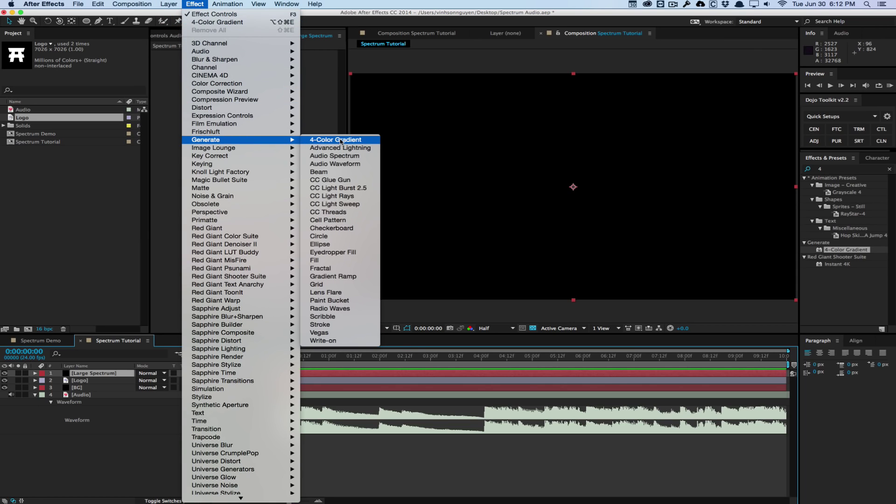
left_click(338, 156)
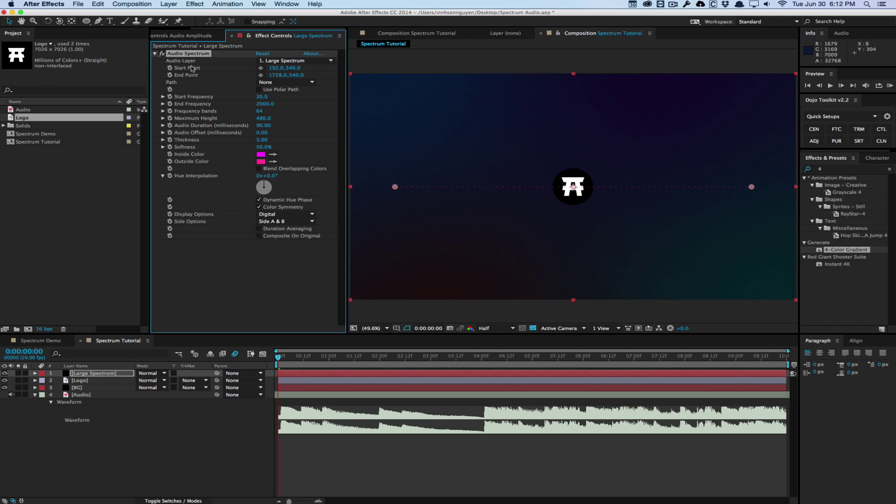
- Set the Audio Spectrum's Audio Layer to 4. Audio and its Frequency bands to 167, scrubbing through the timeline to check the response
left_click(294, 61)
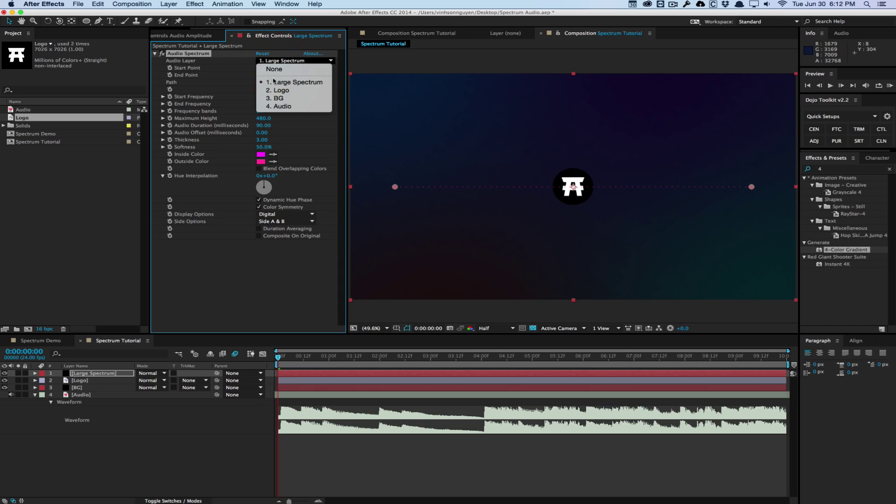
left_click(282, 106)
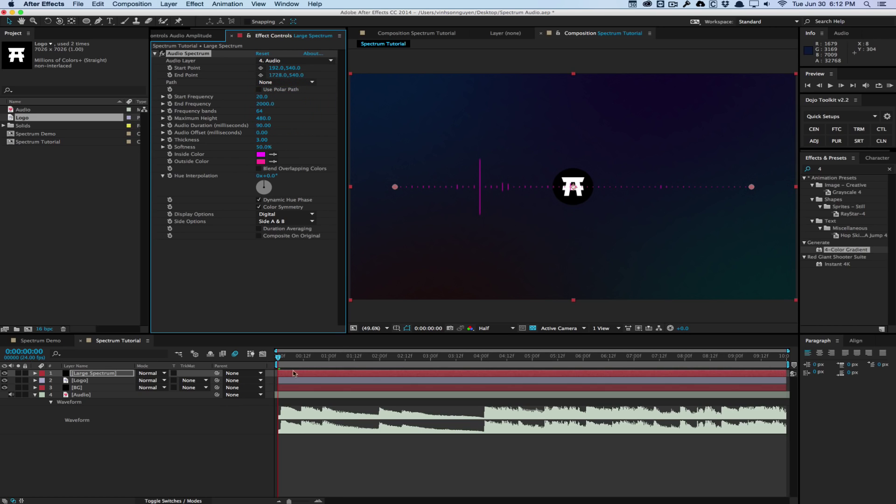
left_click(279, 358)
left_click_drag(287, 358, 590, 334)
left_click_drag(392, 360, 470, 353)
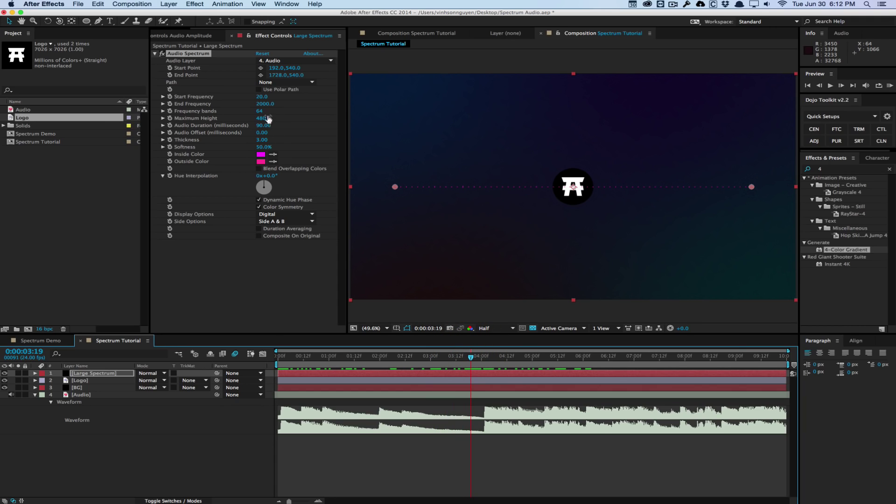
left_click_drag(260, 112, 266, 111)
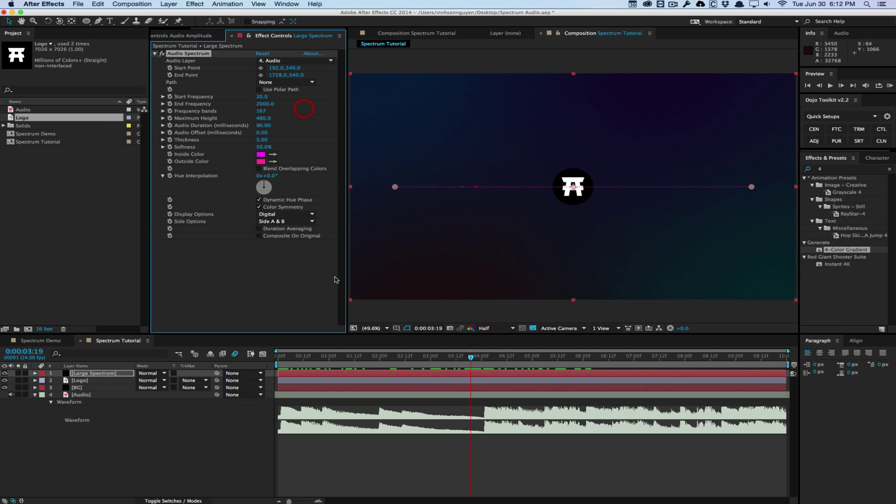
left_click_drag(338, 355, 433, 355)
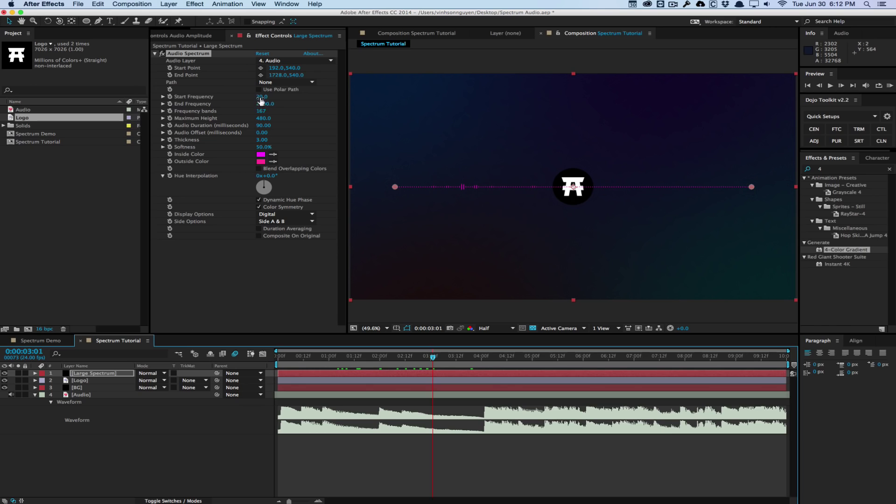
- Set the spectrum's Inside Color to pinkish red and its Outside Color to cyan, previewing up to about 5 seconds
left_click(261, 156)
left_click(271, 183)
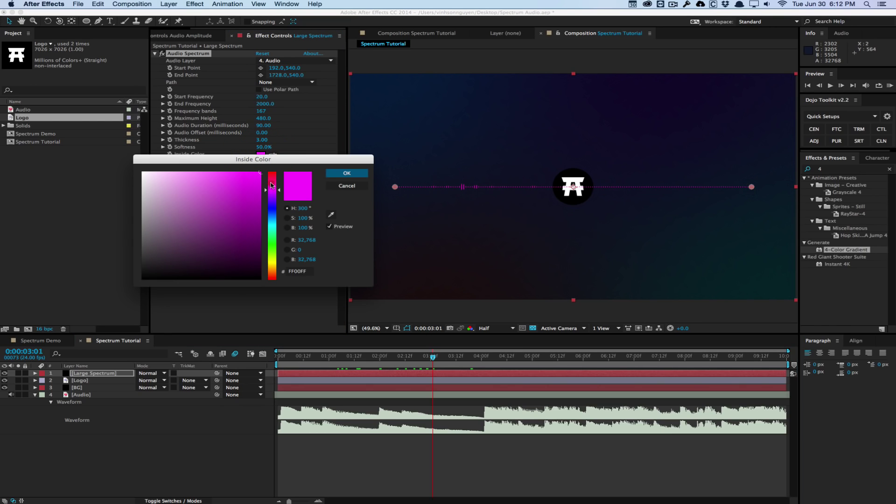
left_click(347, 173)
left_click(261, 160)
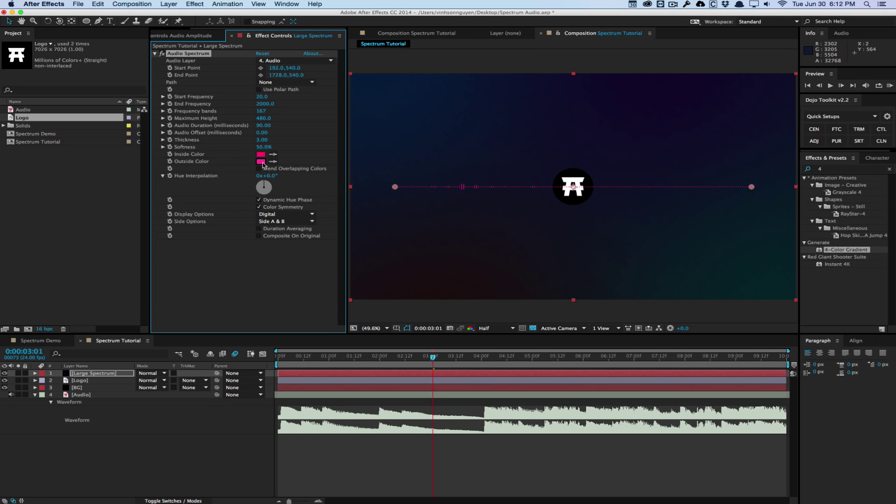
left_click_drag(272, 180, 273, 226)
left_click(347, 173)
left_click_drag(434, 357, 533, 353)
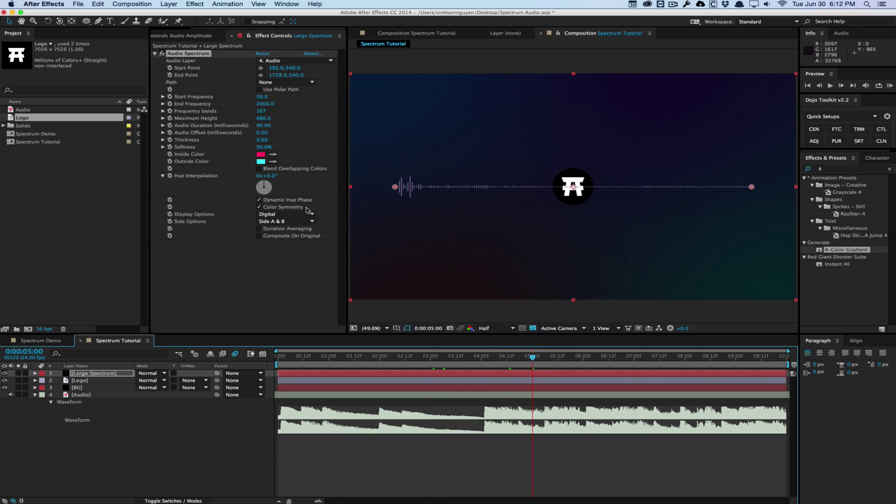
- Set the spectrum's Hue Interpolation to 1x+164° and scrub the timeline to preview the color variation
left_click(272, 177)
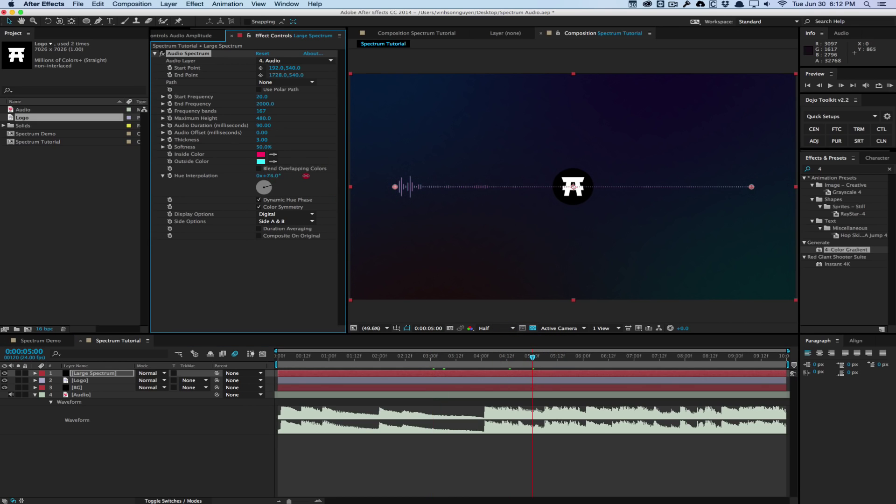
left_click(483, 173)
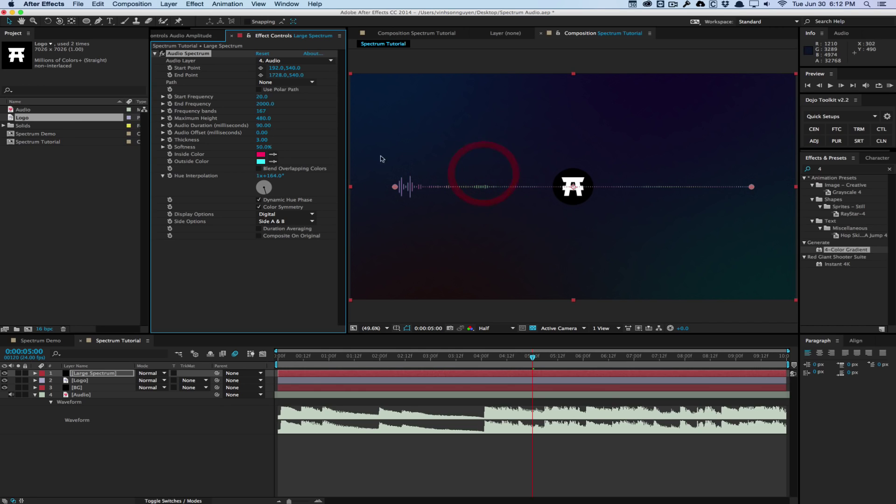
left_click(414, 357)
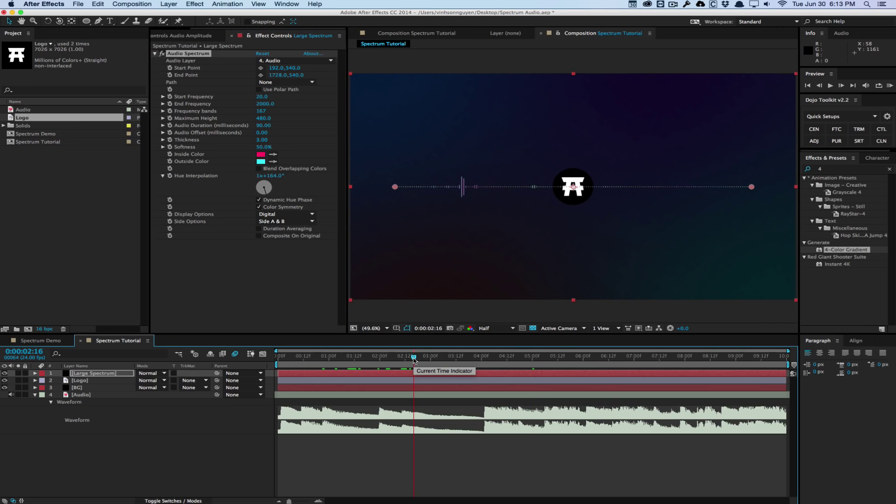
left_click_drag(413, 358, 512, 346)
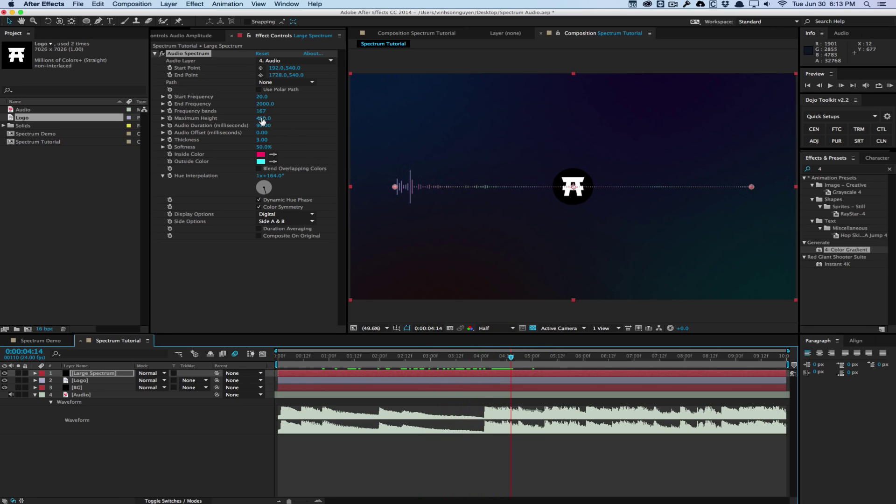
- Raise the spectrum's Maximum Height to 1620 and preview the taller bars along the timeline
left_click_drag(262, 120, 301, 106)
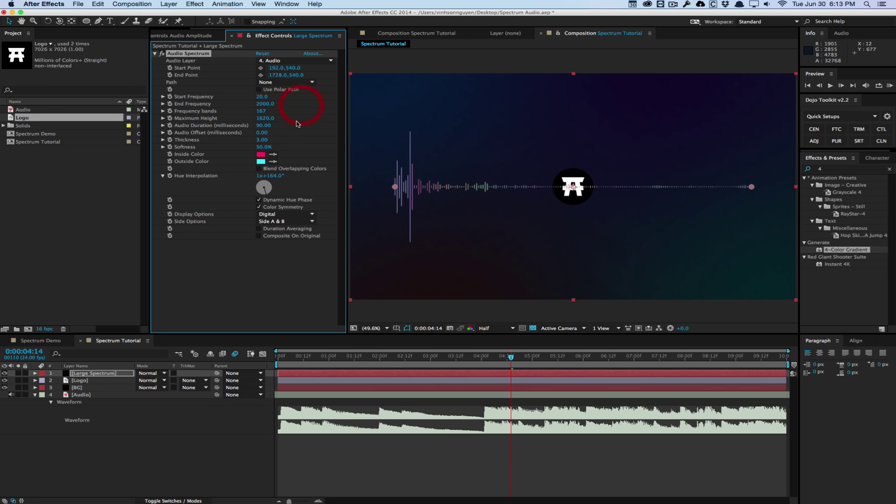
left_click_drag(297, 354, 480, 342)
key("space")
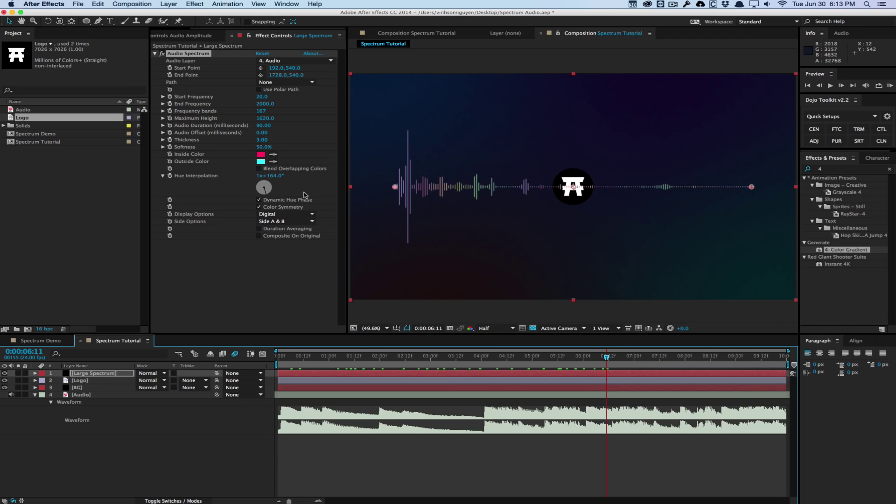
- Try the Analog lines and Analog dots display options on the spectrum, scrubbing the timeline with each
left_click(285, 214)
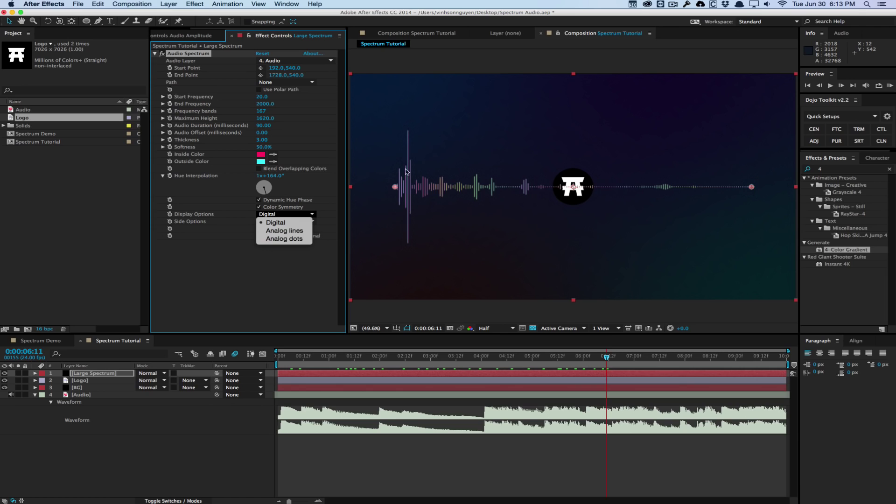
left_click(282, 230)
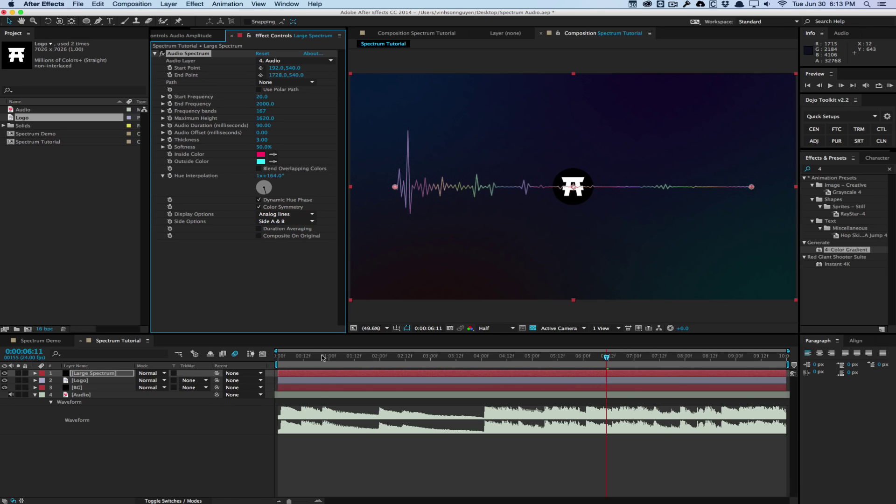
left_click_drag(322, 357, 558, 349)
left_click(298, 214)
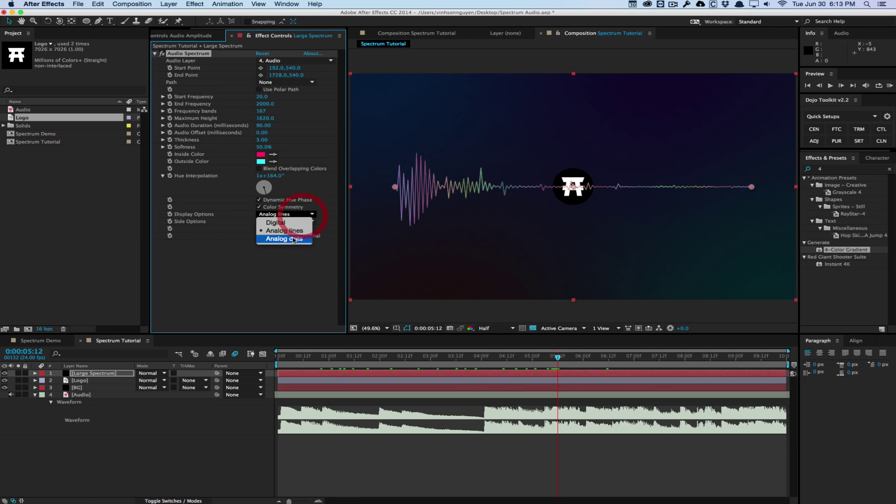
left_click(293, 239)
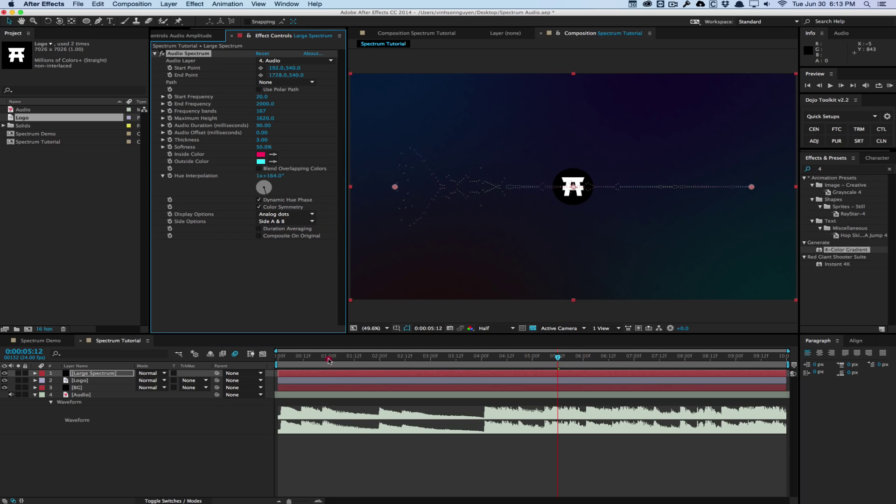
left_click_drag(328, 360, 591, 353)
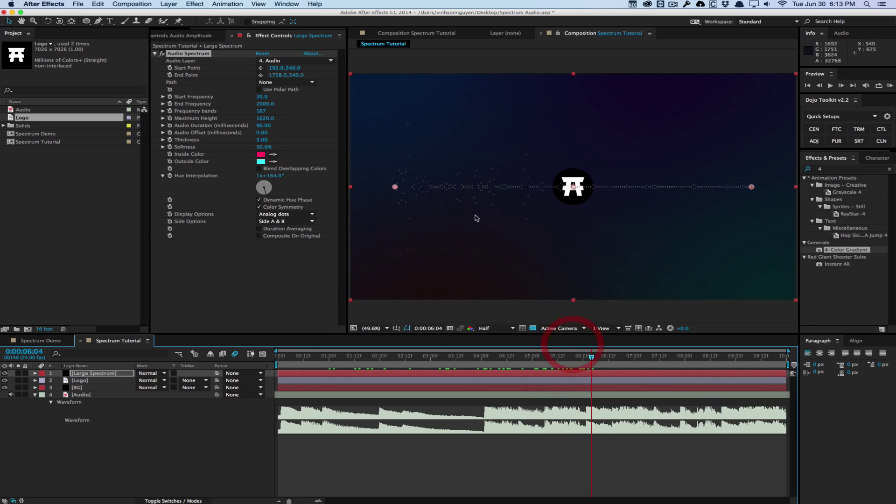
- Try Side A and Side B for the spectrum's Side Options, and return the setting to Side A & B
left_click(291, 222)
left_click(276, 230)
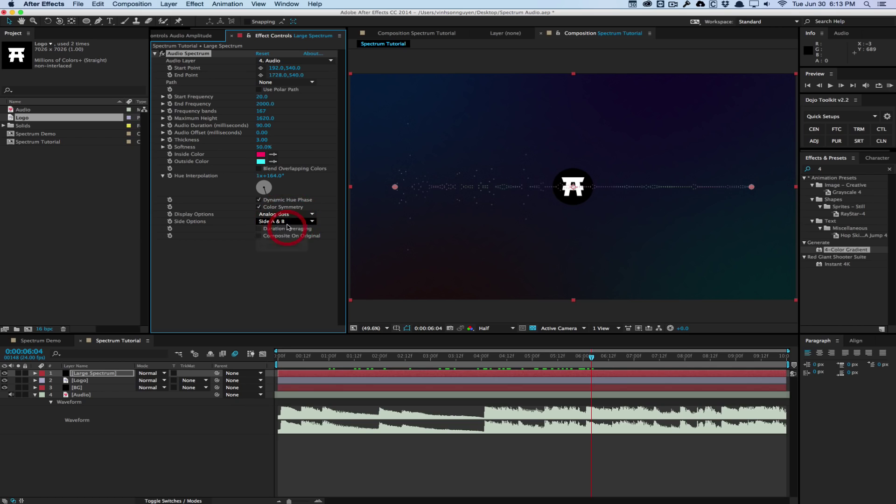
left_click(285, 222)
left_click(285, 238)
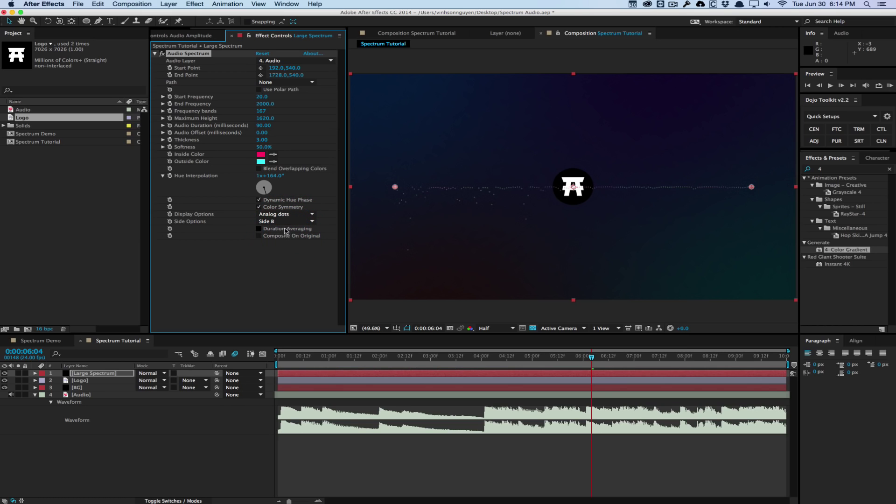
left_click_drag(444, 360, 505, 359)
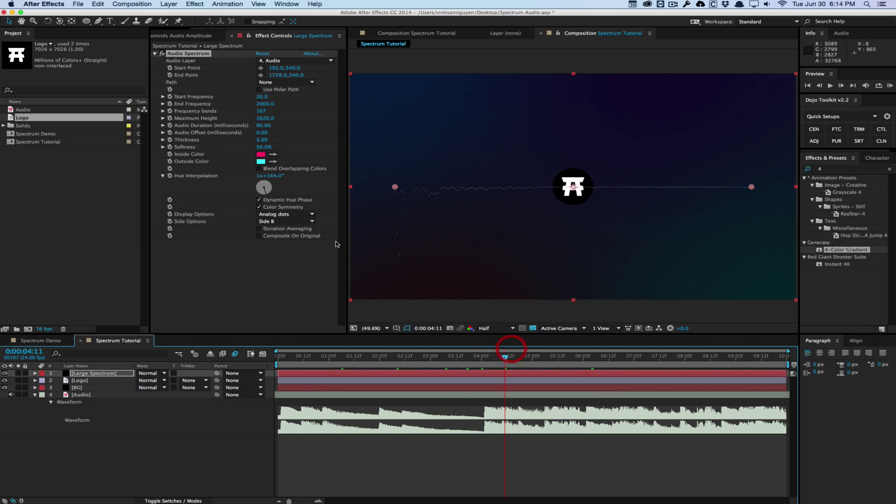
left_click(286, 221)
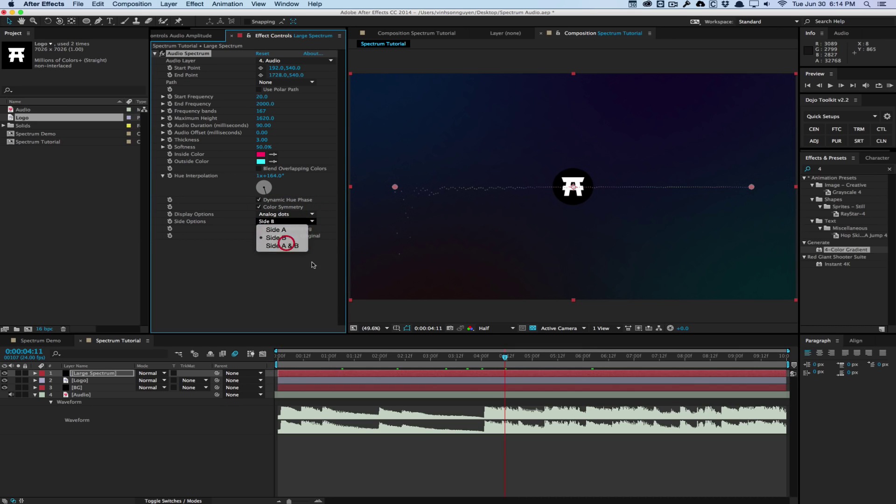
left_click(282, 245)
left_click_drag(504, 357, 518, 358)
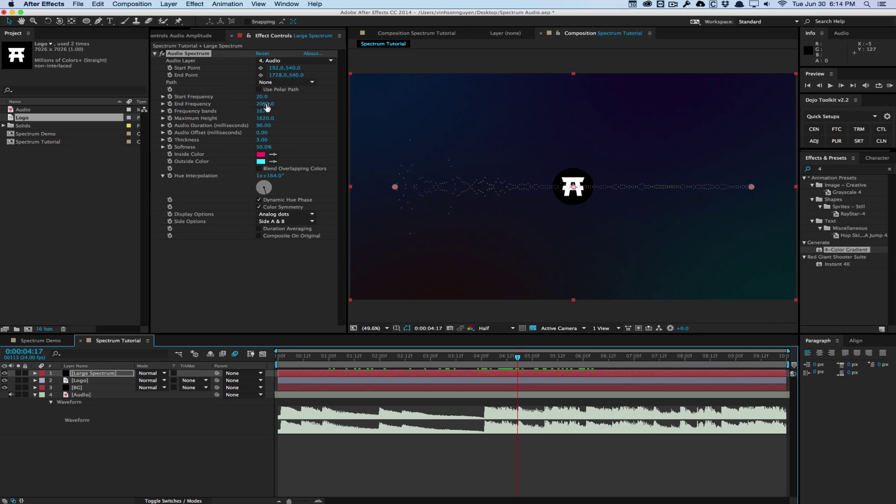
- Try an End Frequency of 201 on the spectrum, and restore it to 2000
left_click_drag(267, 108, 236, 110)
left_click_drag(303, 356, 526, 349)
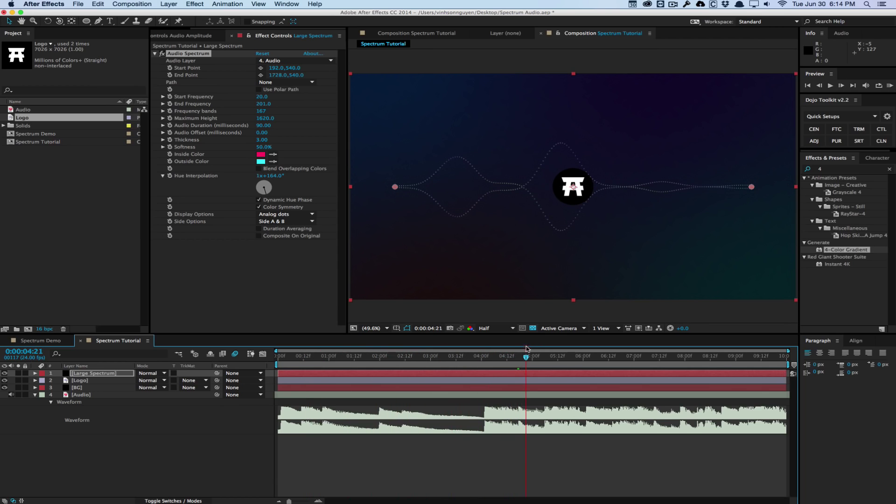
left_click(264, 105)
type("200")
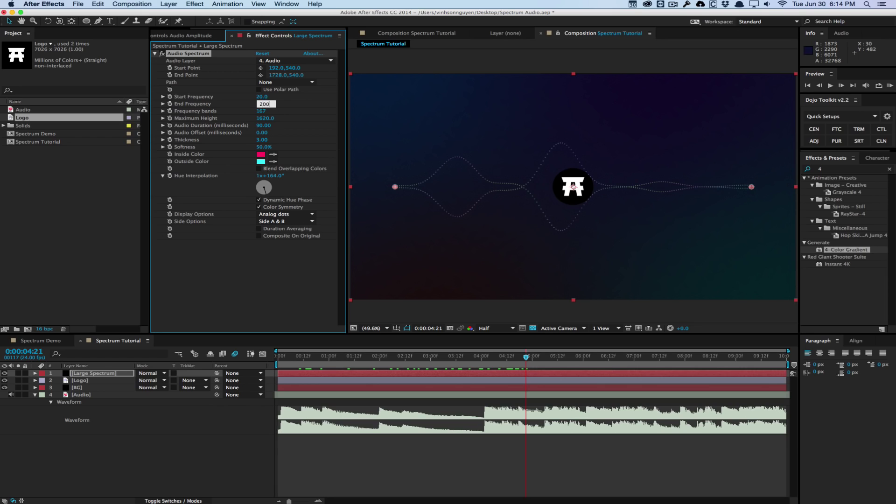
type("0")
key("Return")
left_click_drag(317, 359, 577, 333)
- Set the spectrum's Display Options back to Digital, keeping Side Options at Side A & B
left_click(289, 215)
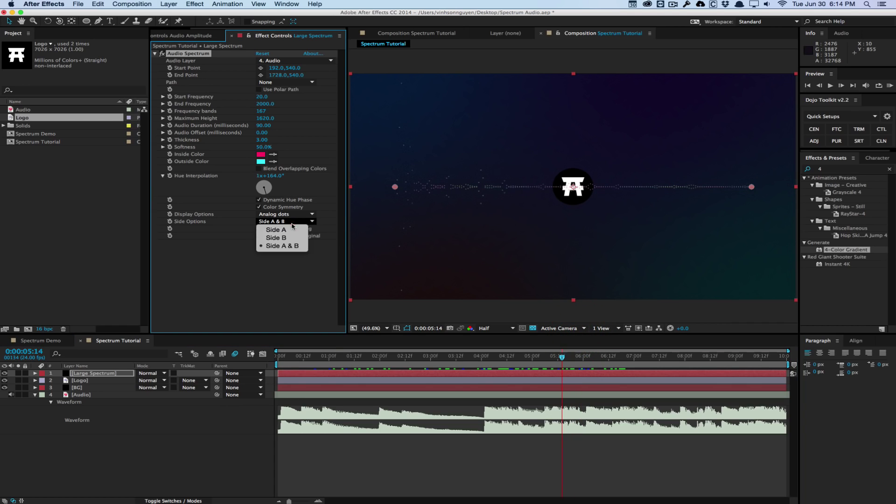
left_click(290, 226)
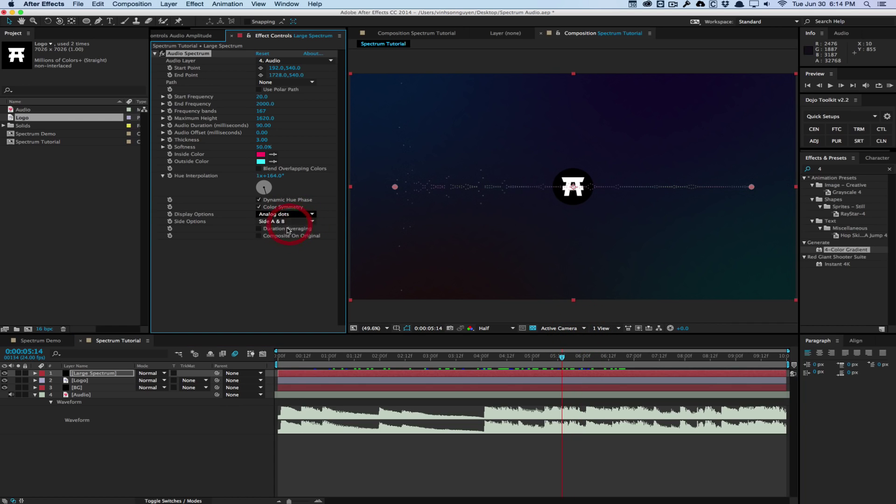
left_click(164, 4)
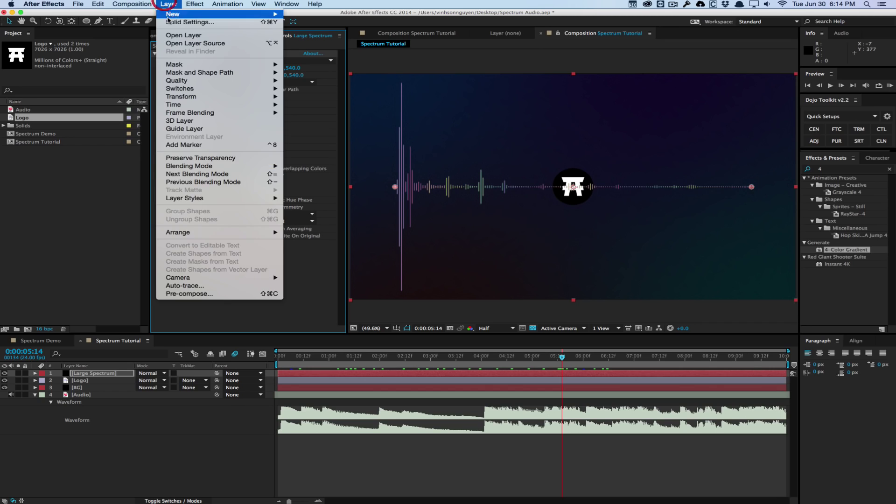
left_click(66, 283)
- Draw an elliptical mask around the logo on the Large Spectrum layer, centered on the logo and slightly larger than its black circle
left_click(96, 374)
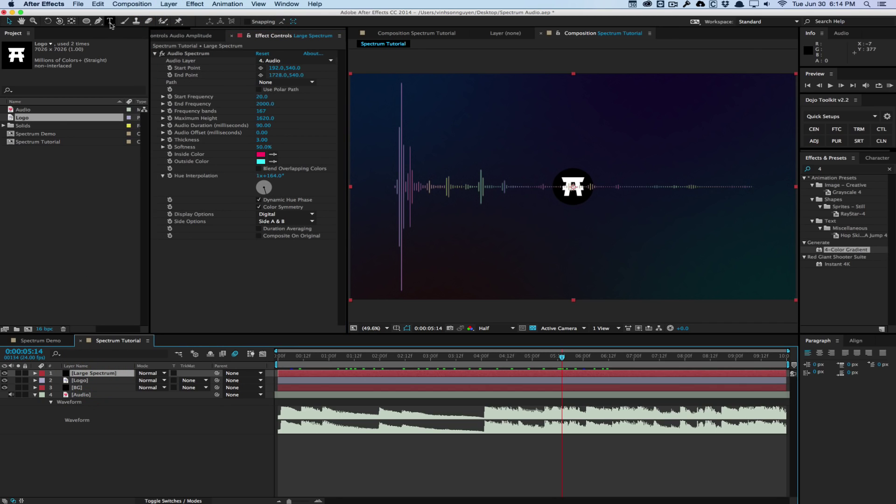
left_click(87, 21)
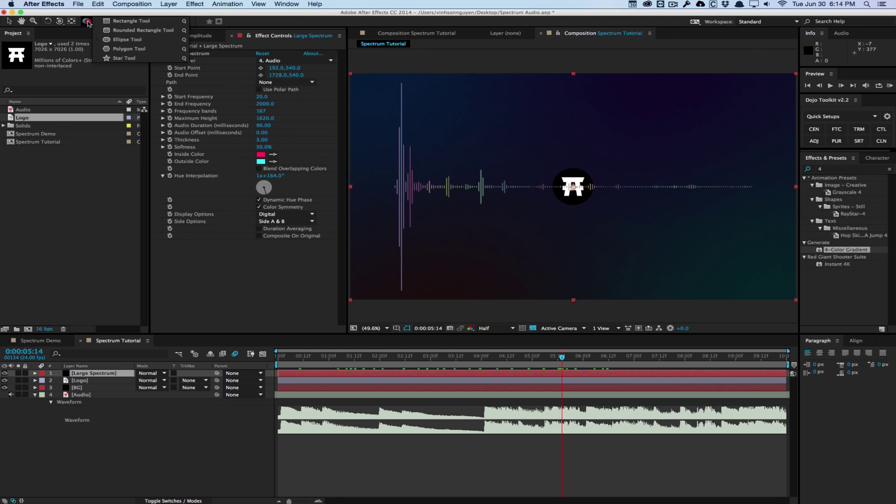
left_click(133, 42)
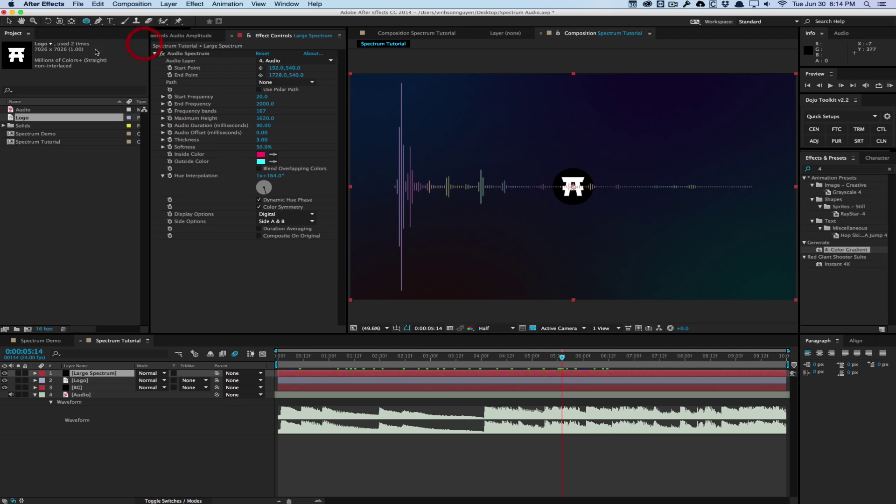
left_click(86, 21)
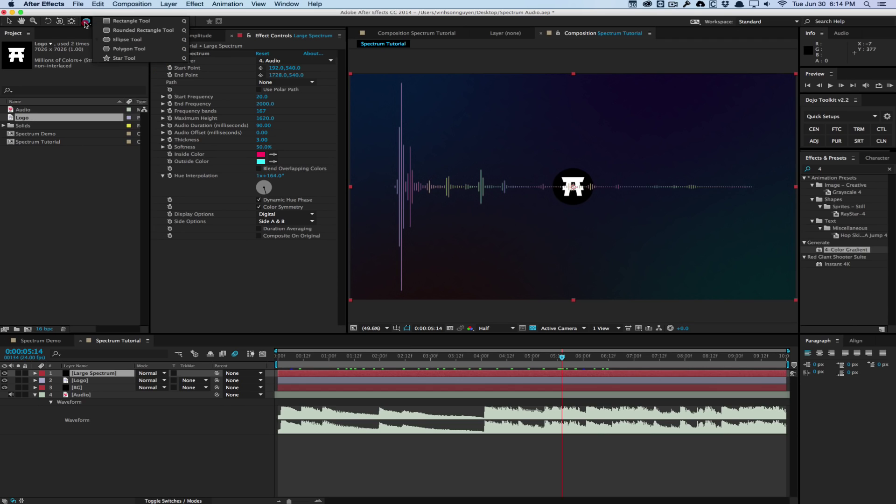
left_click(166, 39)
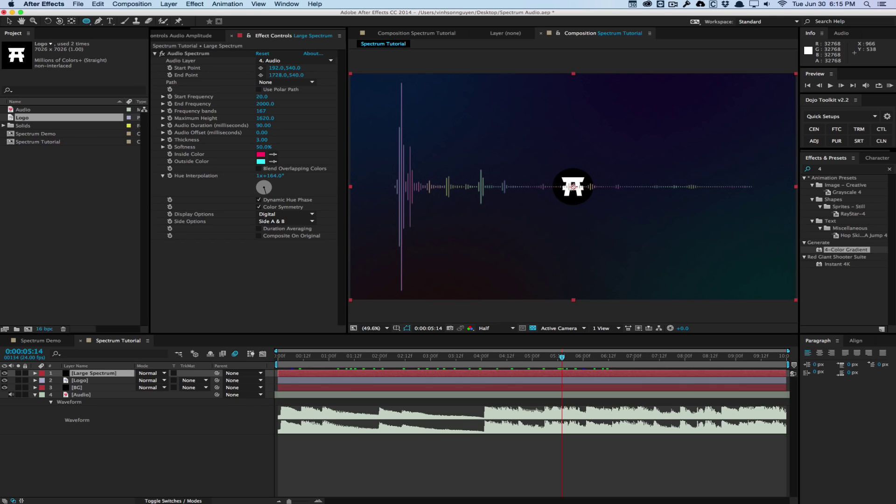
left_click_drag(573, 187, 599, 204)
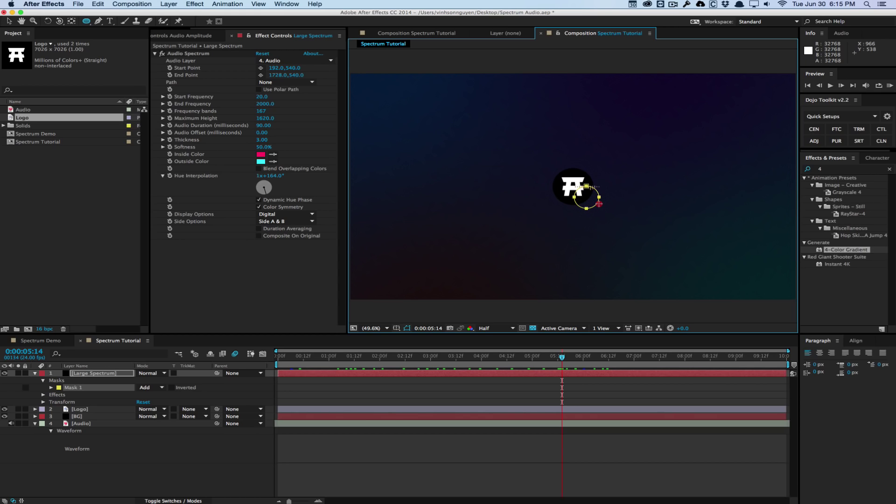
key("super")
mouse_move(598, 204)
left_mouse_down()
mouse_move(592, 199)
mouse_move(601, 206)
left_mouse_up()
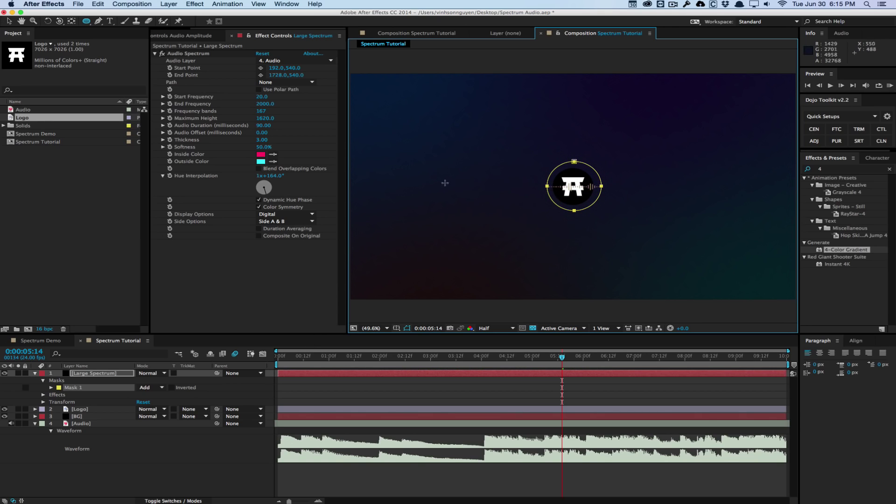
- Set the Audio Spectrum's Path to Mask 1, and scrub the timeline to preview the circular spectrum
left_click(282, 82)
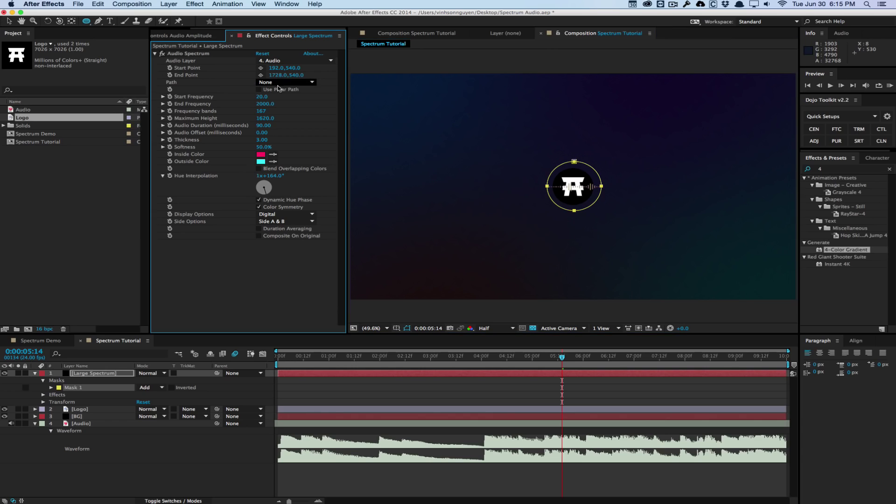
left_click(300, 83)
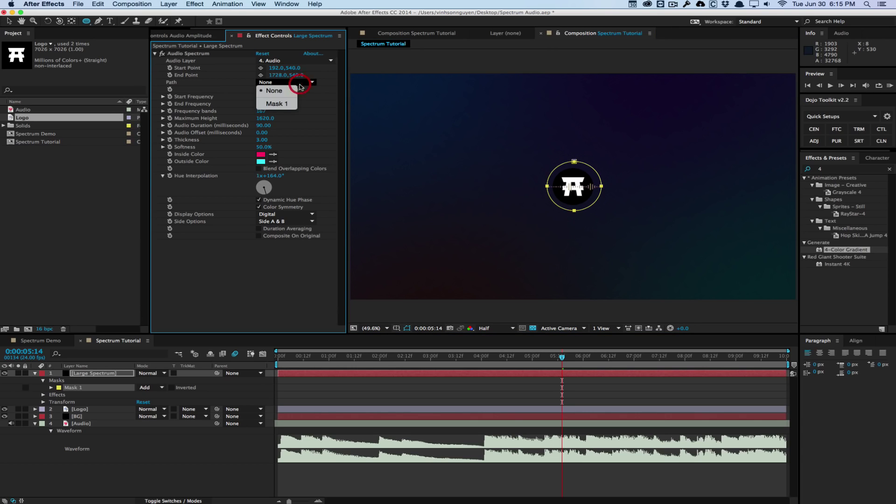
left_click(287, 103)
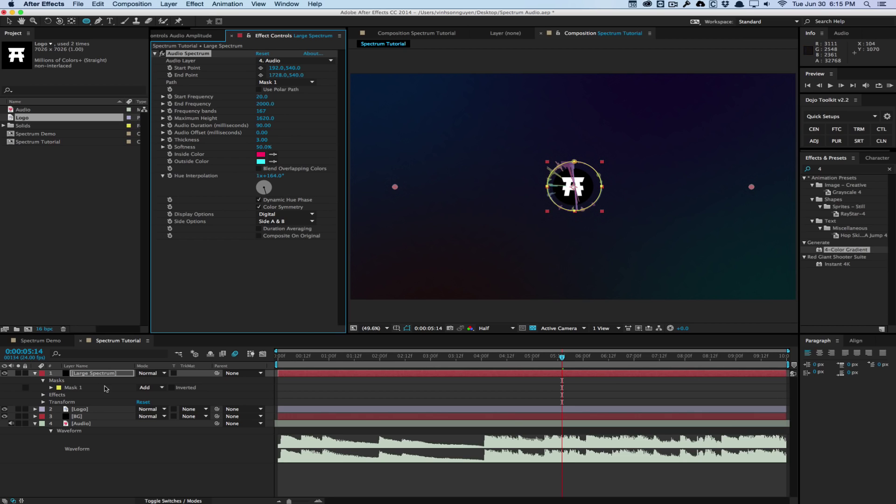
left_click_drag(336, 359, 635, 347)
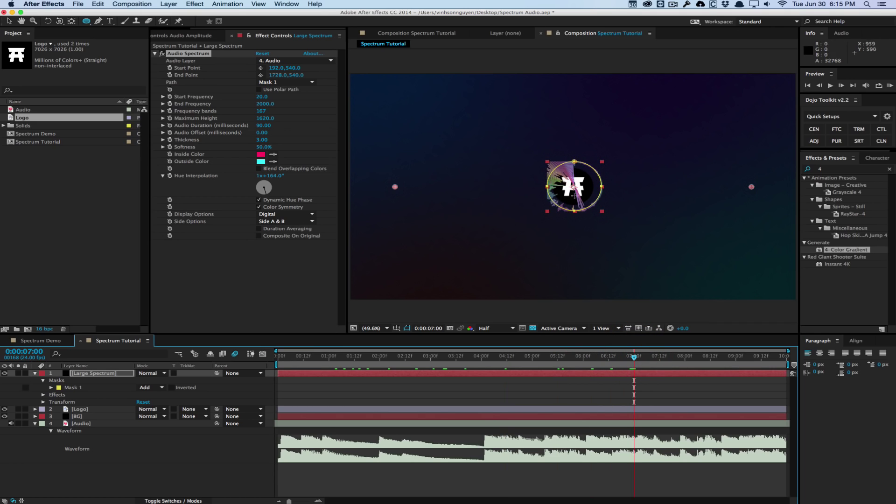
- Set Mask 1's Mask Expansion to 1000 pixels on the Large Spectrum layer, and scrub the timeline to check the bars
left_click(73, 388)
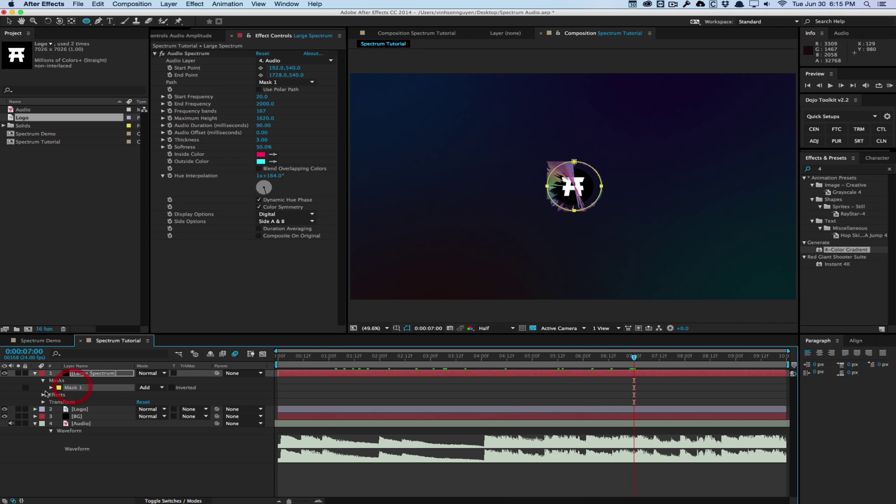
left_click(51, 388)
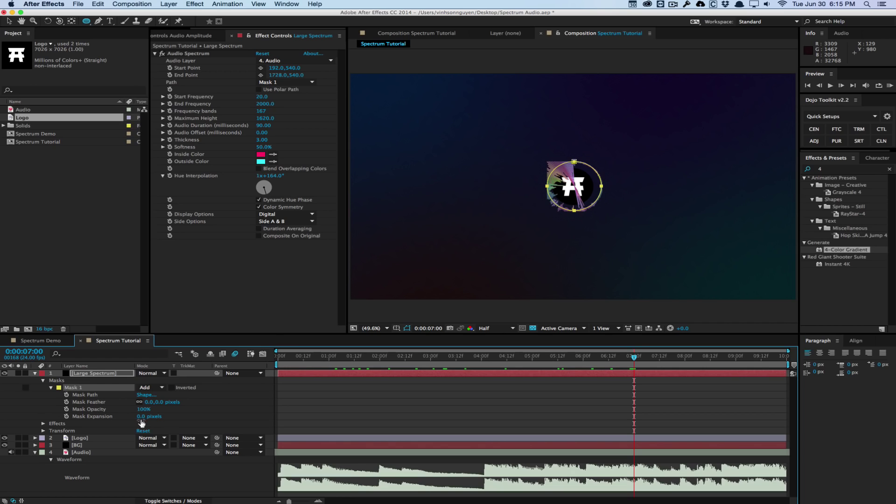
left_click_drag(139, 416, 370, 401)
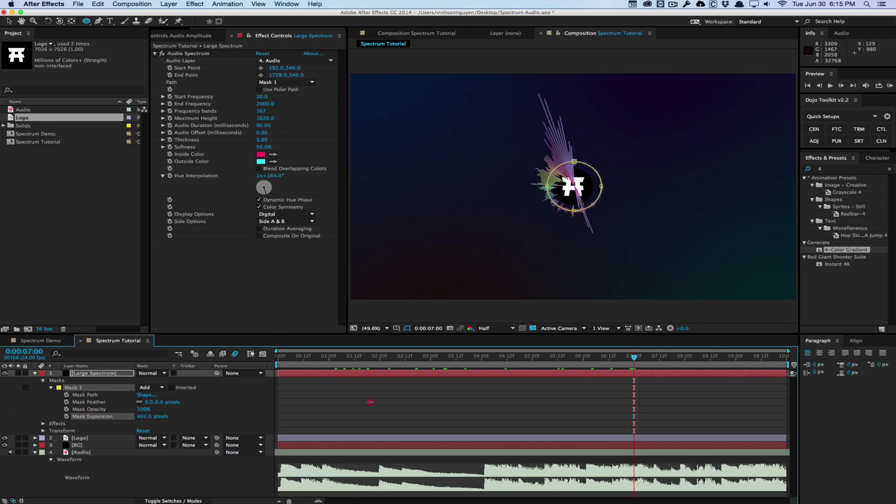
left_click_drag(305, 357, 617, 357)
- Try Side A for the spectrum's Side Options, set it to Side B, and scrub the timeline
left_click(286, 222)
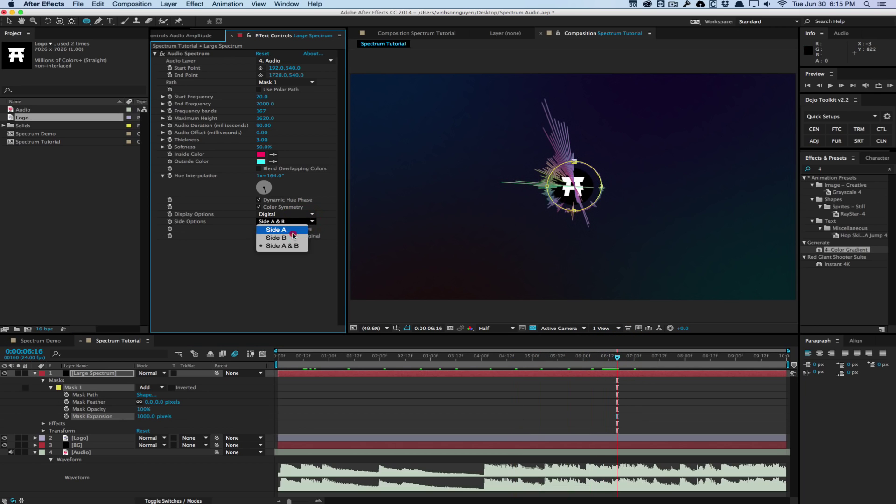
left_click(284, 228)
left_click(298, 221)
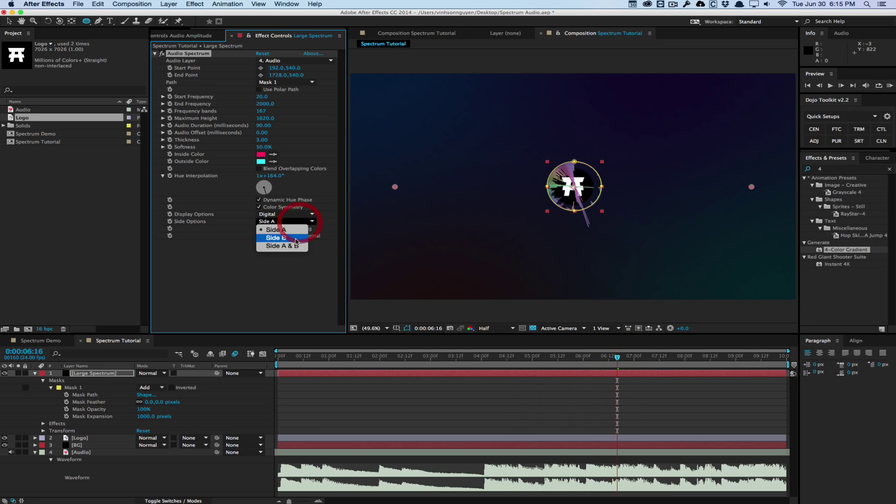
left_click(296, 228)
left_click(289, 357)
left_click_drag(315, 357, 633, 348)
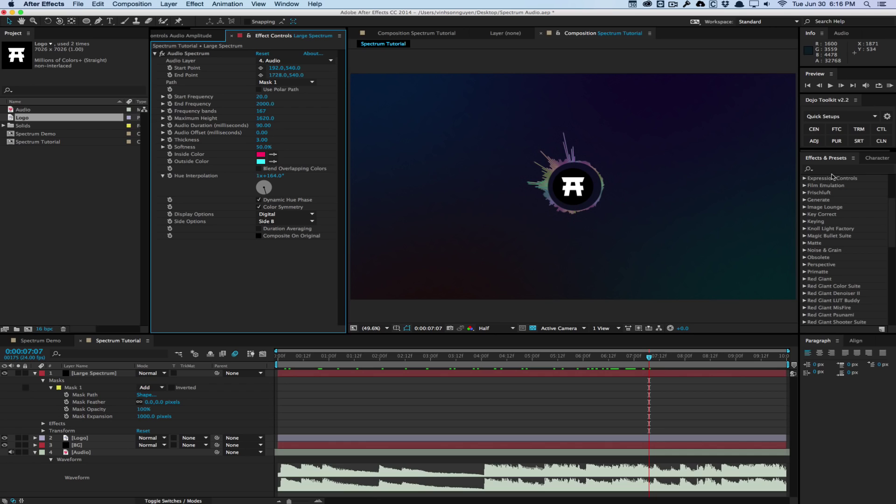
- Apply the Stylize Glow effect to the Large Spectrum layer with threshold 63.5%, radius 9 and intensity 0.9
left_click(833, 169)
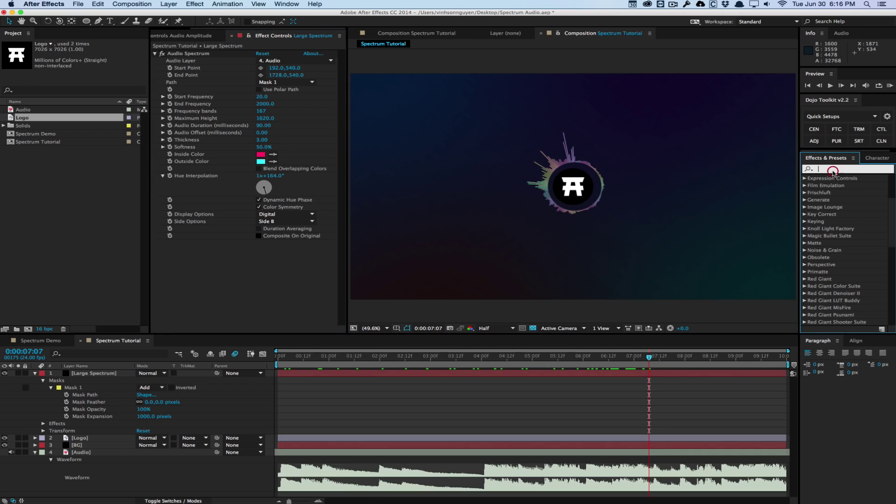
type("glow")
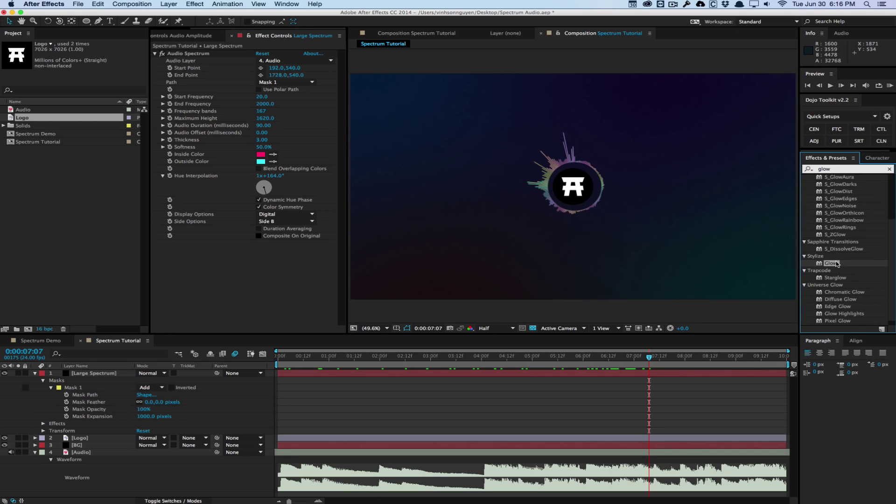
left_click_drag(836, 264, 220, 256)
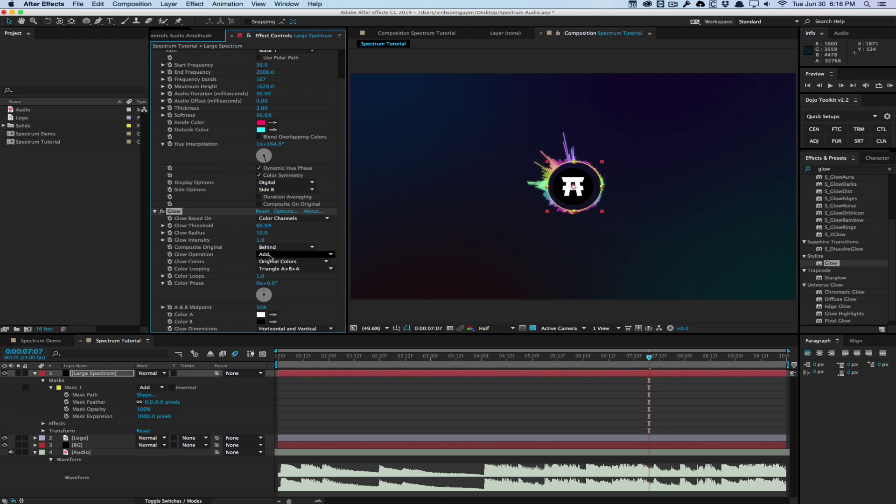
mouse_move(262, 236)
left_mouse_down()
mouse_move(272, 233)
mouse_move(246, 228)
mouse_move(302, 239)
mouse_move(253, 235)
left_mouse_up()
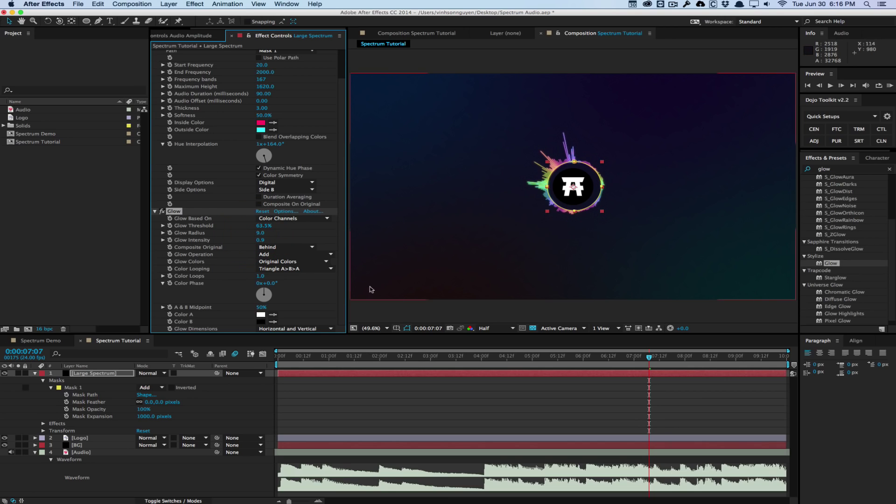
- Duplicate the Glow effect, set the copy's Glow Radius to 129, and adjust its Glow Threshold
key("super+d")
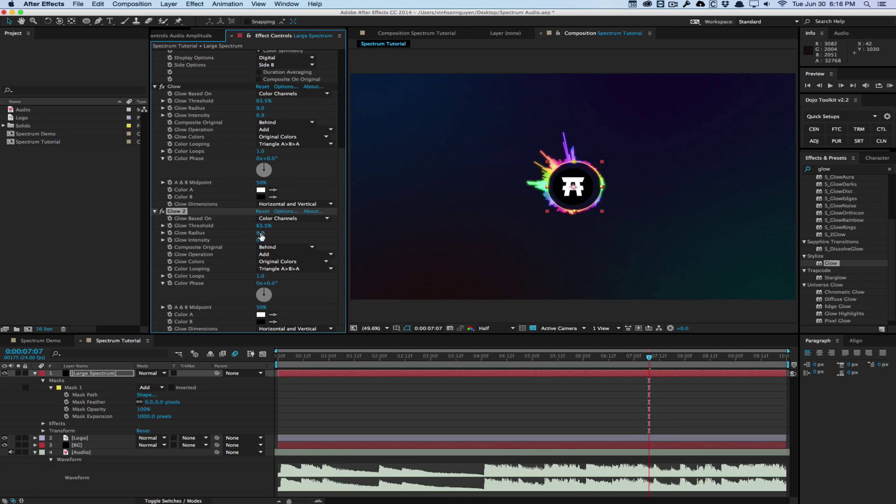
left_click_drag(260, 233, 297, 229)
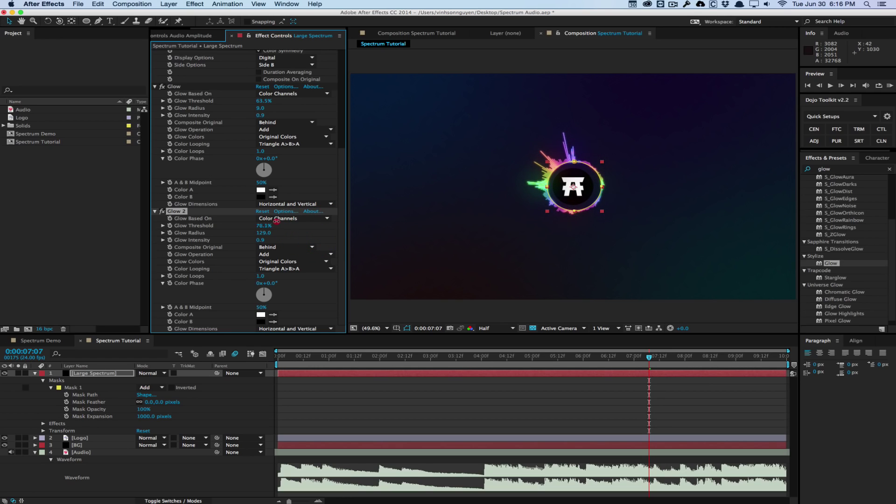
left_click_drag(276, 221, 252, 225)
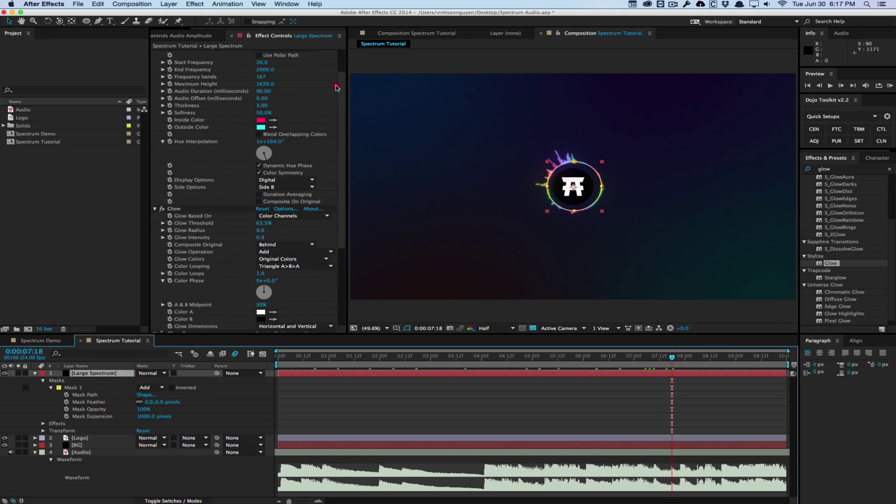
- Set the Audio Spectrum's Frequency bands to 140, Maximum Height to 4250 and End Frequency to 300
scroll(337, 87, "up", 3)
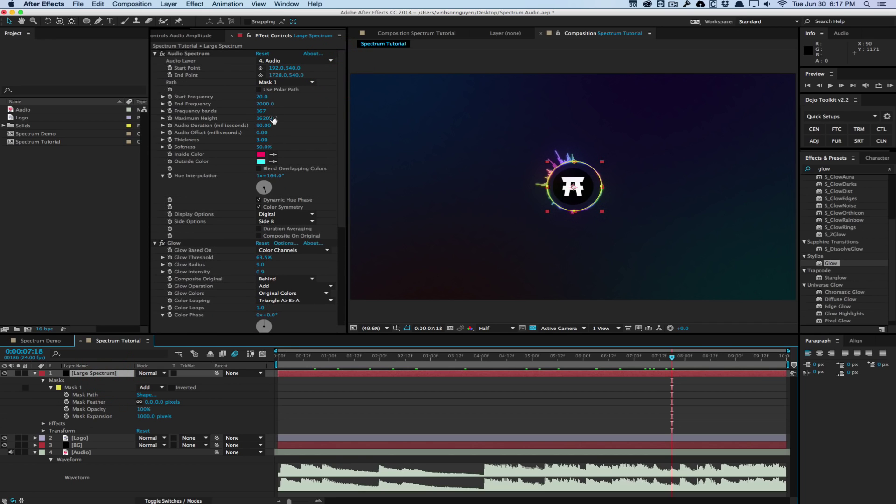
left_click(256, 114)
left_click_drag(256, 114, 444, 103)
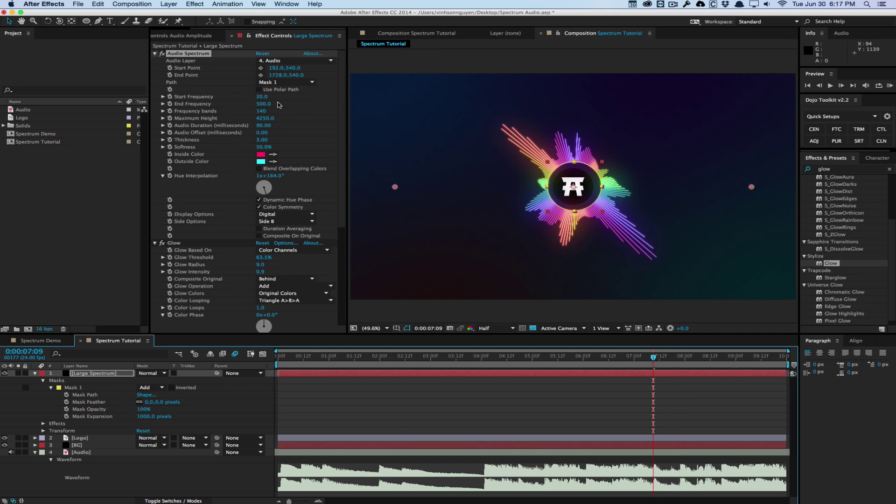
- Try an End Frequency of 201 on the circular spectrum, scrubbing the timeline to see its shape
left_click(262, 104)
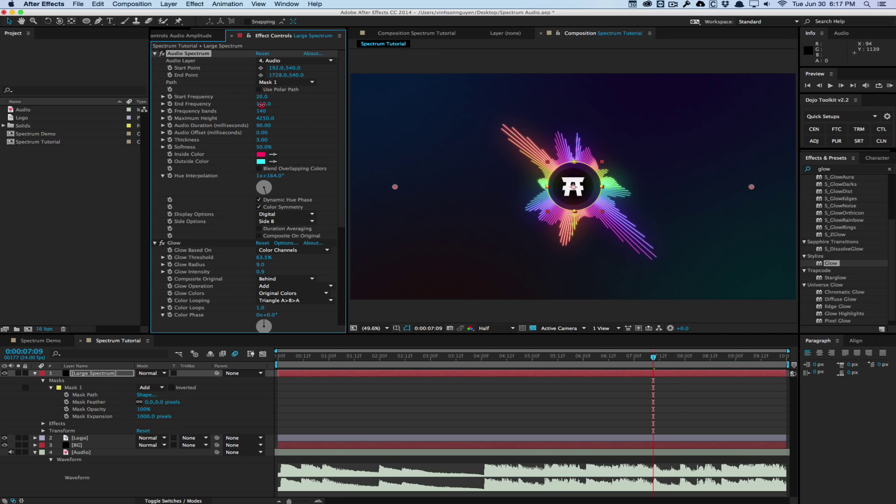
left_click_drag(262, 105, 259, 105)
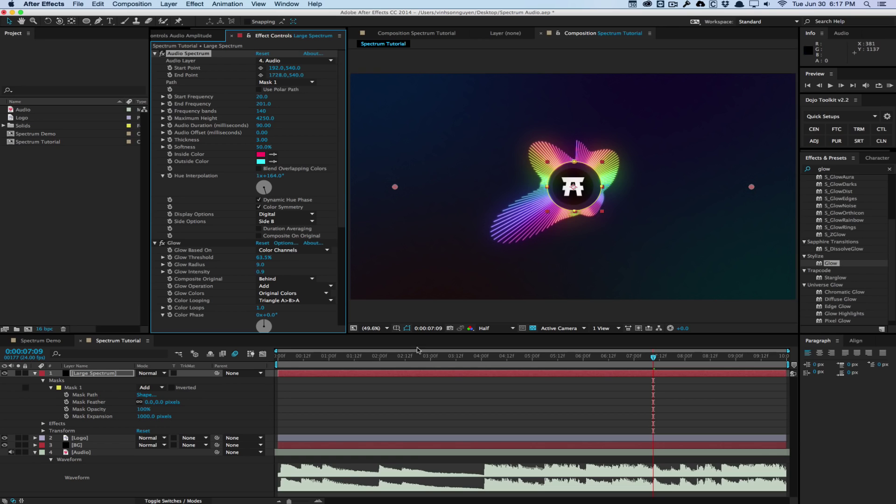
left_click_drag(296, 363, 567, 346)
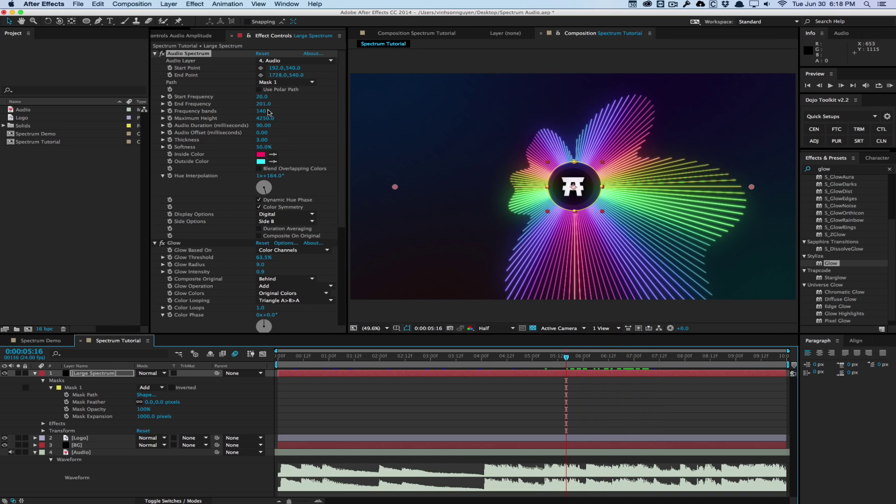
- Try an End Frequency of 500 on the circular spectrum and play back the composition
left_click(264, 105)
left_click_drag(267, 103, 270, 103)
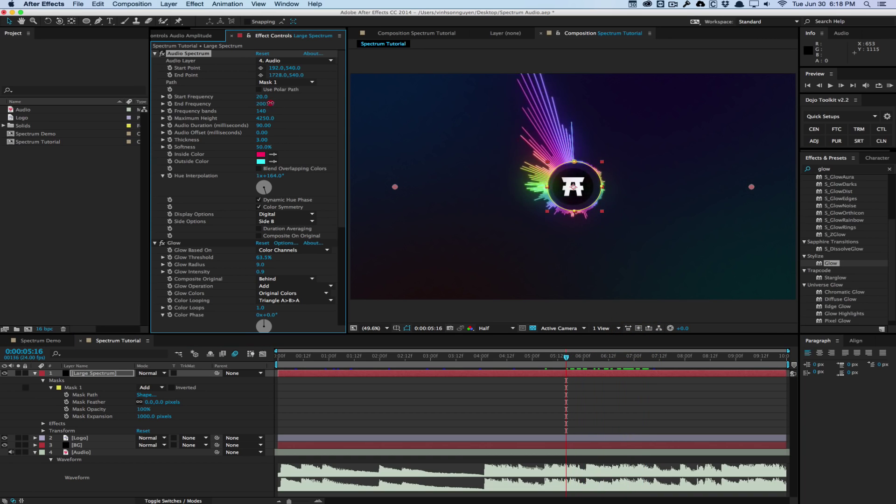
left_click(269, 104)
type("500")
key("Return")
key("space")
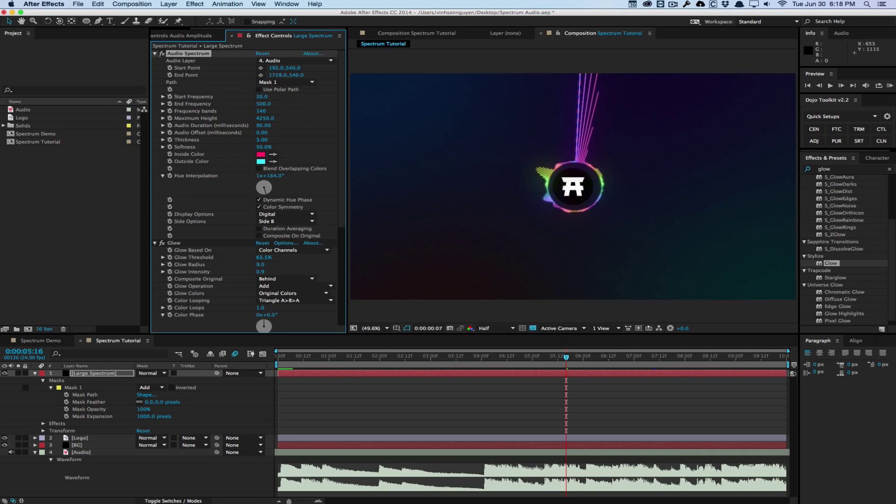
left_click(426, 121)
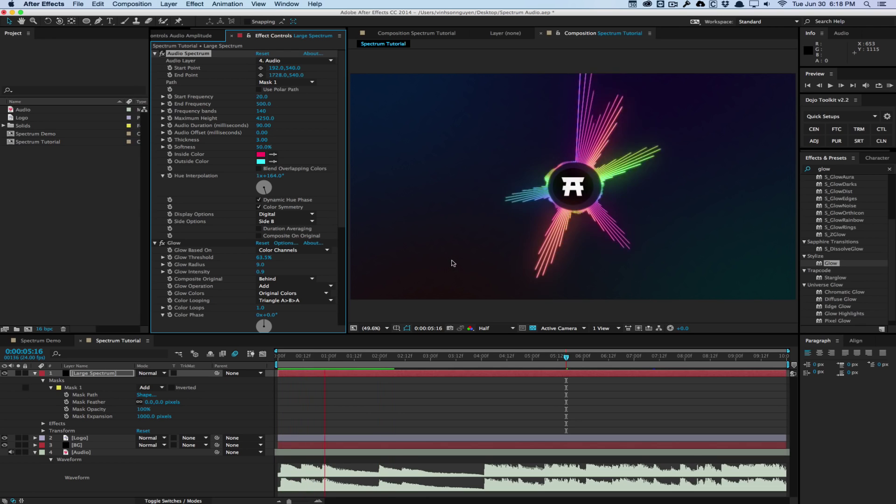
left_click(432, 228)
- Set the spectrum's Start Frequency to 50, End Frequency to 800 and Frequency bands to 141
left_click(258, 97)
type("50")
key("Return")
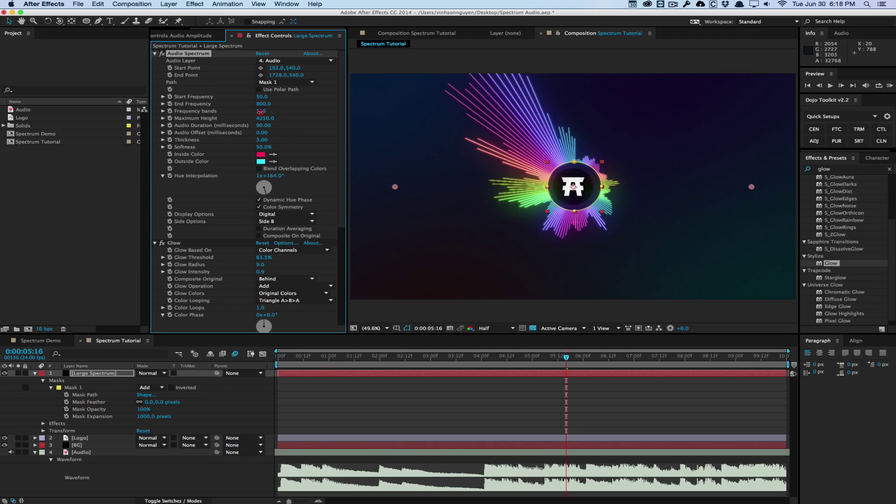
left_click_drag(261, 112, 265, 112)
- Duplicate the Large Spectrum layer and delete Mask 1 from the upper copy
left_click(93, 373)
key("super+d")
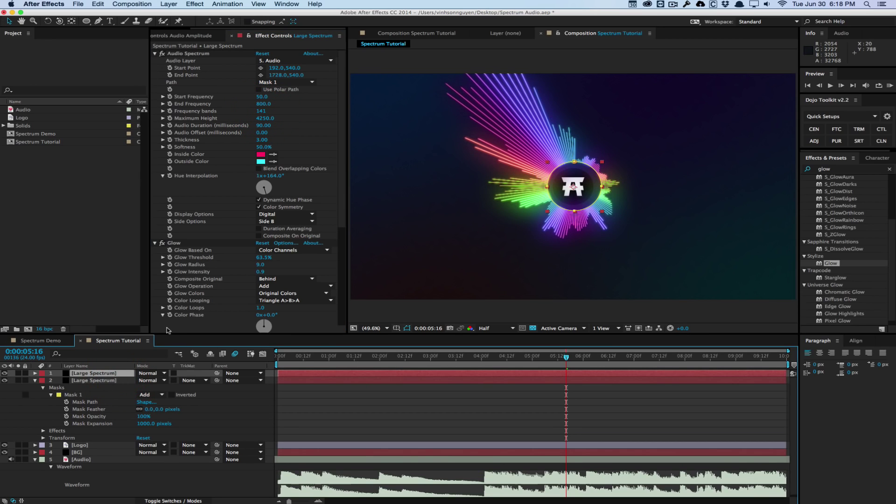
key("m")
key("m")
left_click(86, 382)
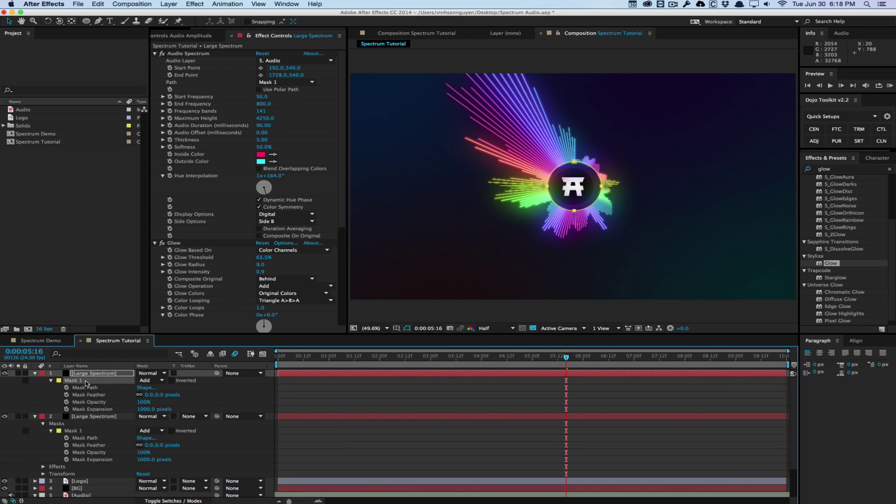
key("Delete")
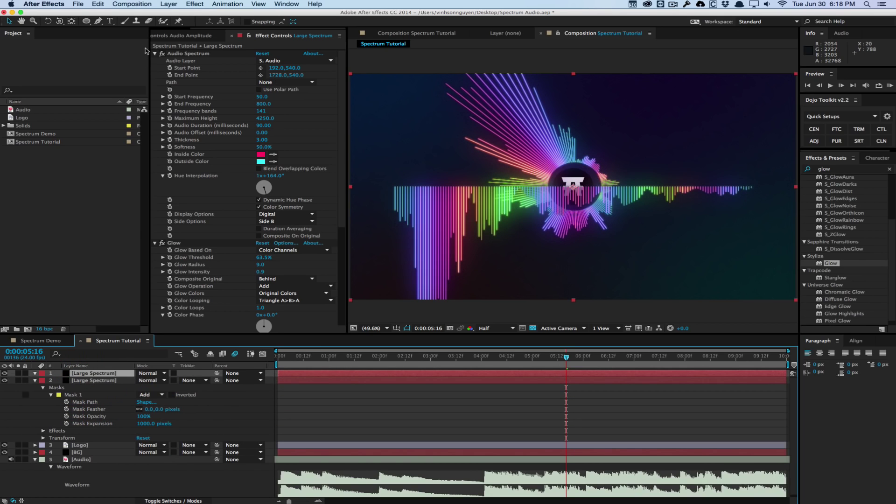
- Draw a smaller centered circular mask around the logo on the duplicate layer and set its Audio Spectrum Path to Mask 1
left_click(86, 21)
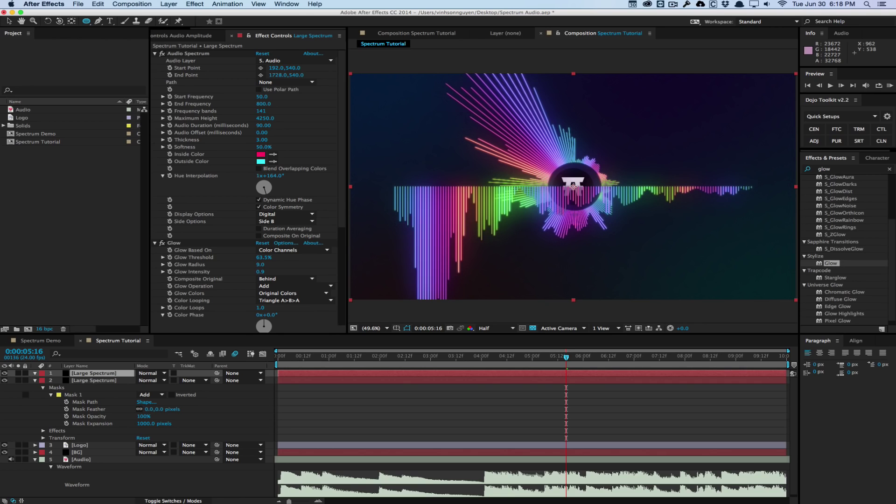
mouse_move(573, 185)
left_mouse_down()
mouse_move(600, 207)
mouse_move(593, 197)
left_mouse_up()
key("super")
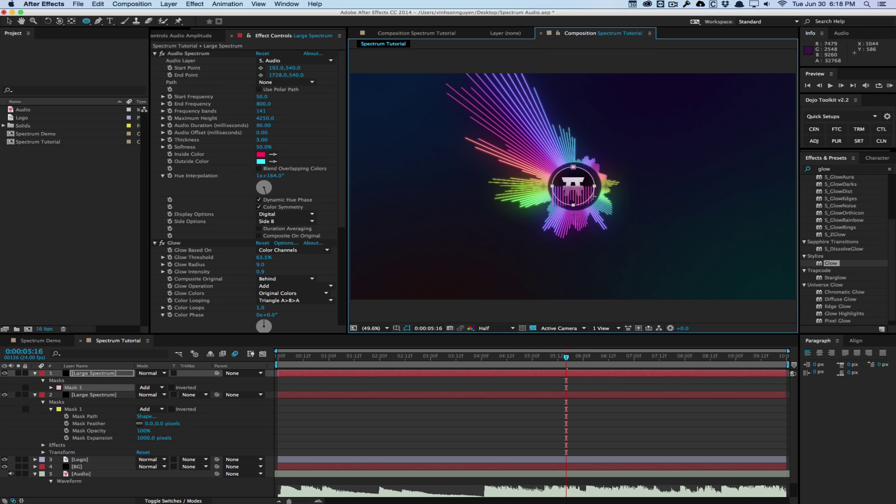
left_click(278, 87)
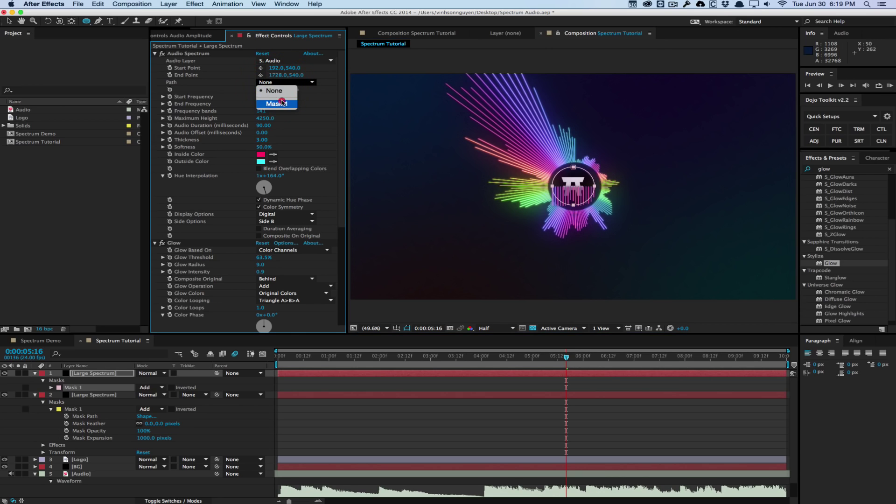
left_click(282, 101)
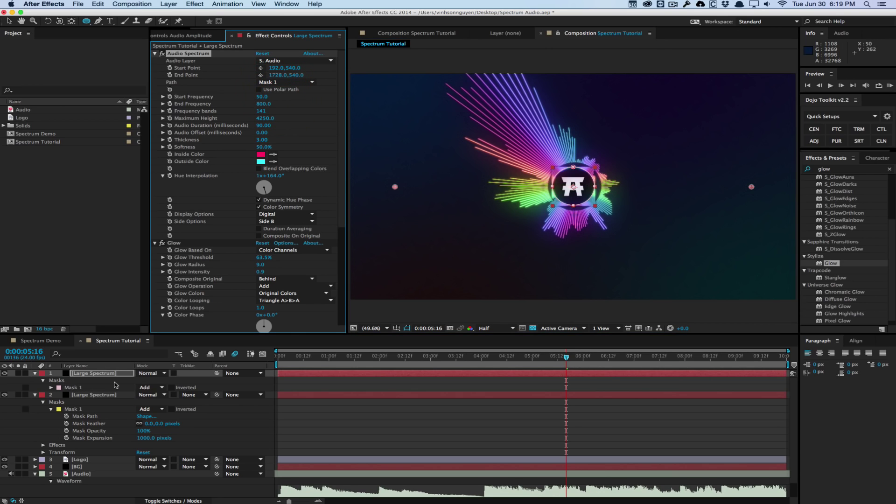
- Set the duplicate's Mask Expansion to 659 pixels and rename the layer Small Spectrum
left_click(50, 388)
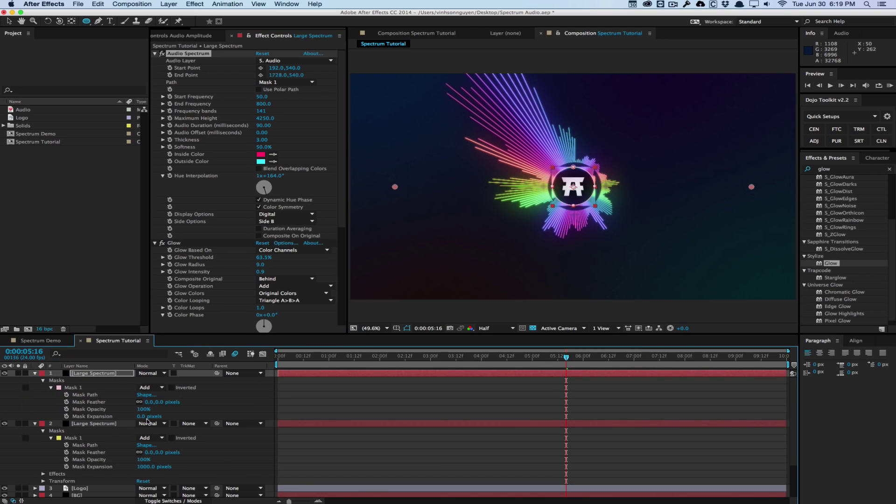
left_click_drag(144, 418, 428, 402)
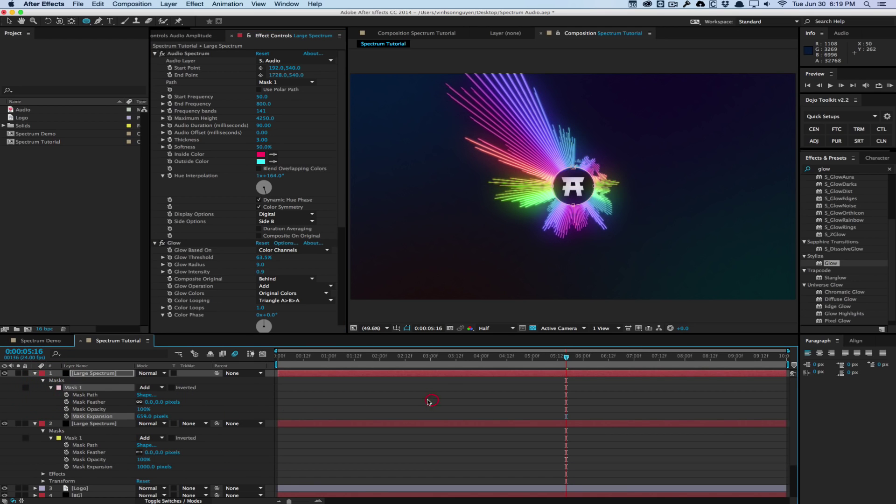
left_click(116, 377)
key("Return")
type("Small")
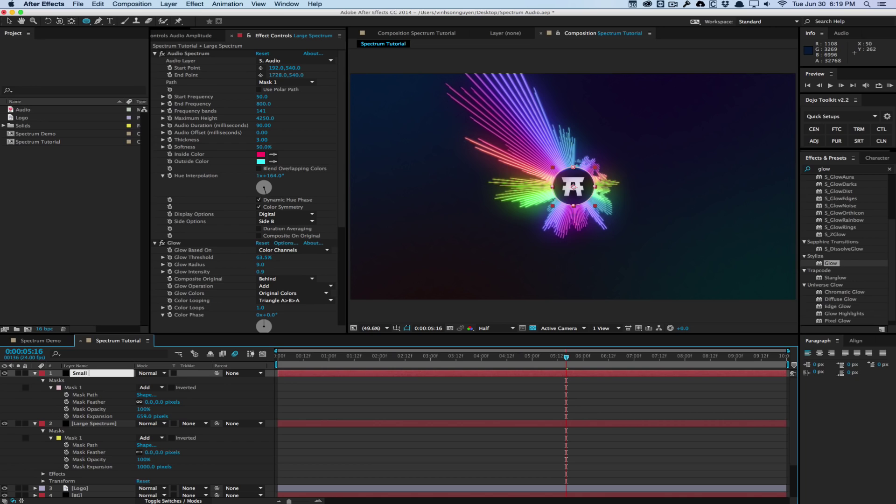
type(" Spectrum")
key("Return")
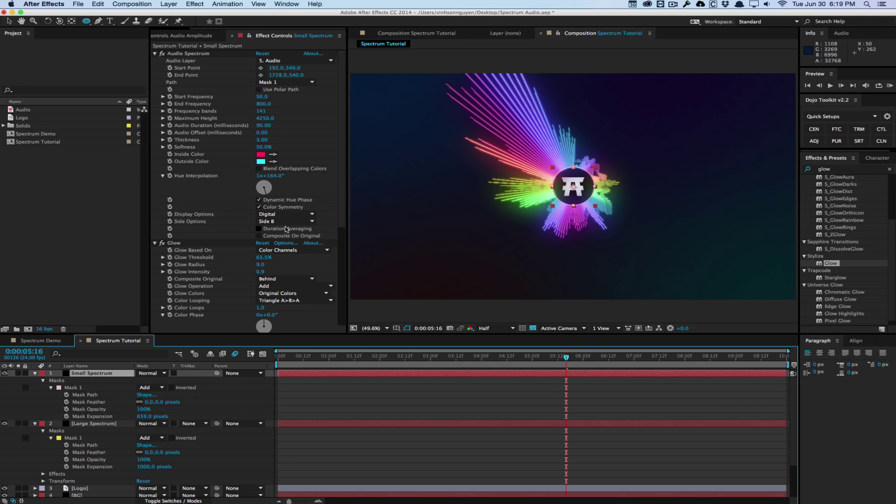
- Solo the Small Spectrum, BG and Logo layers
left_click(18, 373)
scroll(21, 434, "down", 2)
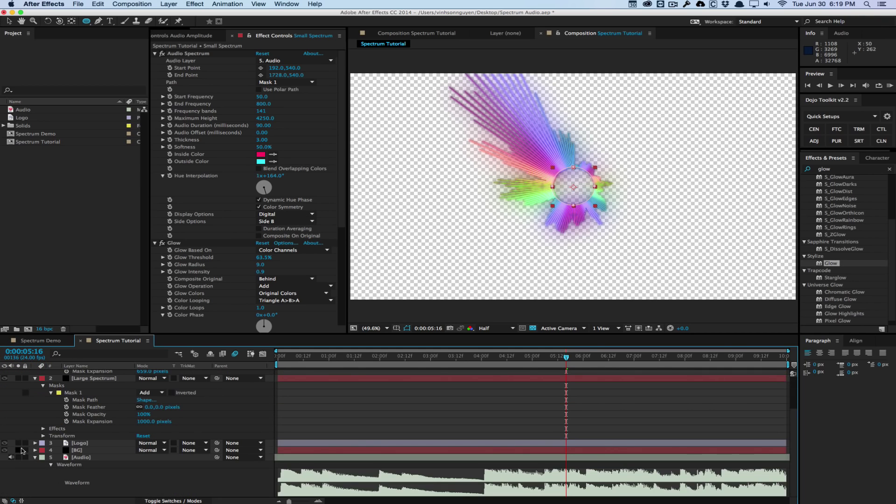
left_click(19, 450)
left_click(18, 443)
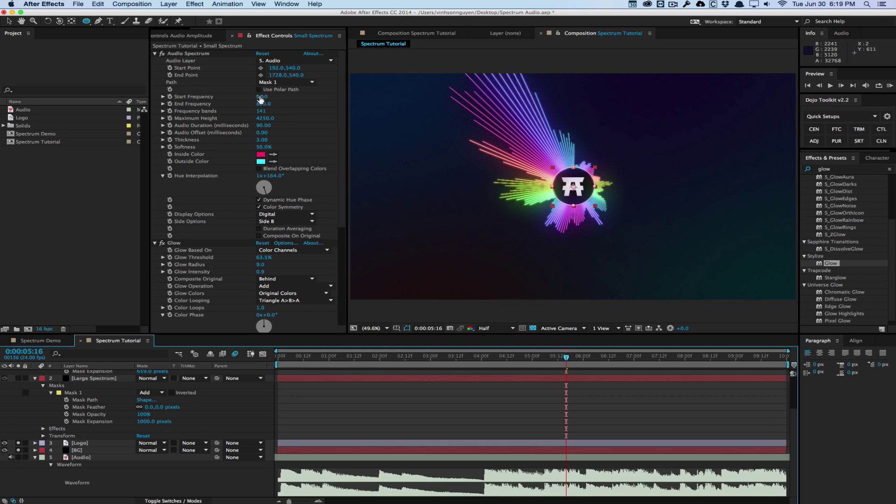
- Set the small spectrum's Maximum Height to 391, enable Duration Averaging, and scrub the timeline to preview the ring
left_click_drag(271, 122, 87, 150)
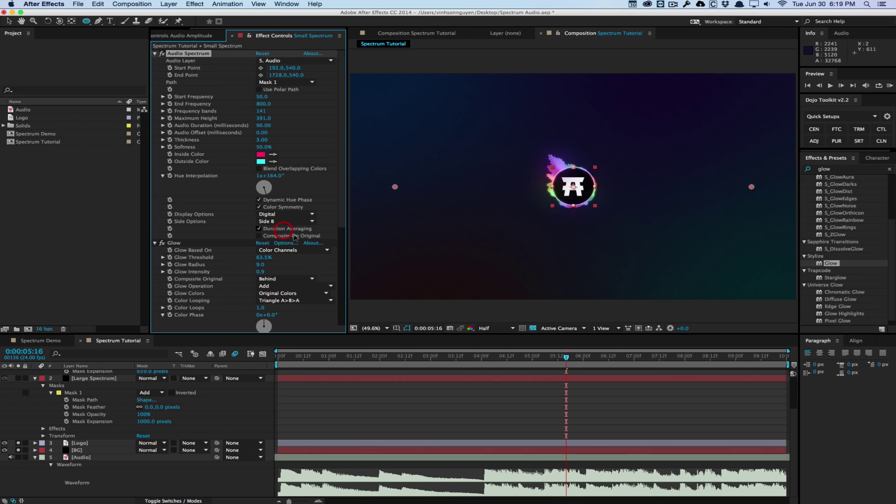
left_click(406, 315)
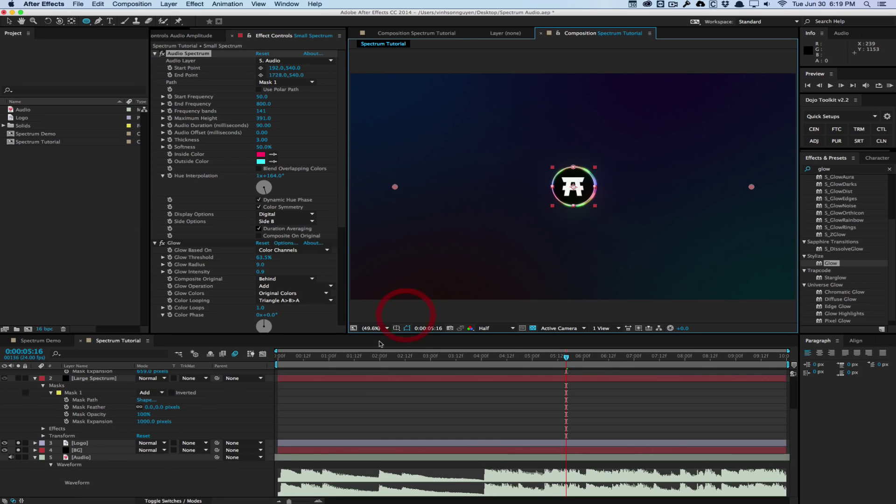
left_click_drag(344, 356, 503, 358)
key("v")
left_click(464, 310)
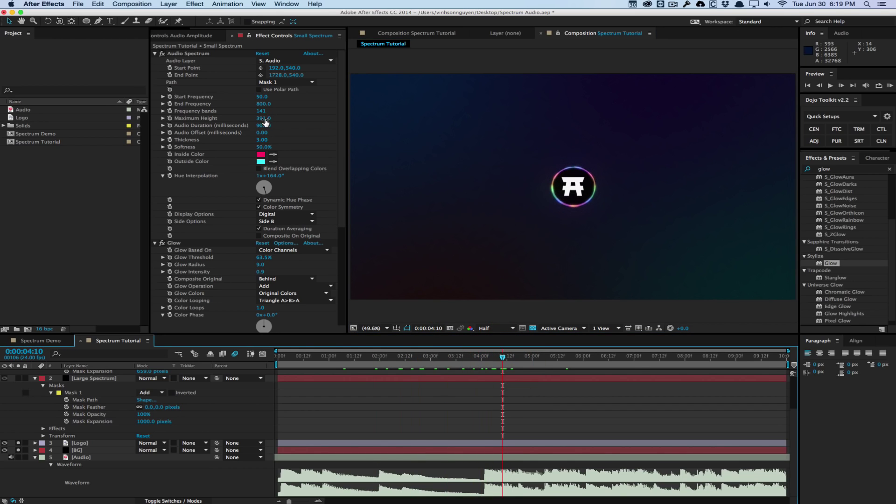
- Set the small spectrum's Maximum Height to 1951 and Frequency bands to 150, checking the ring further along the timeline
left_click_drag(264, 120, 342, 111)
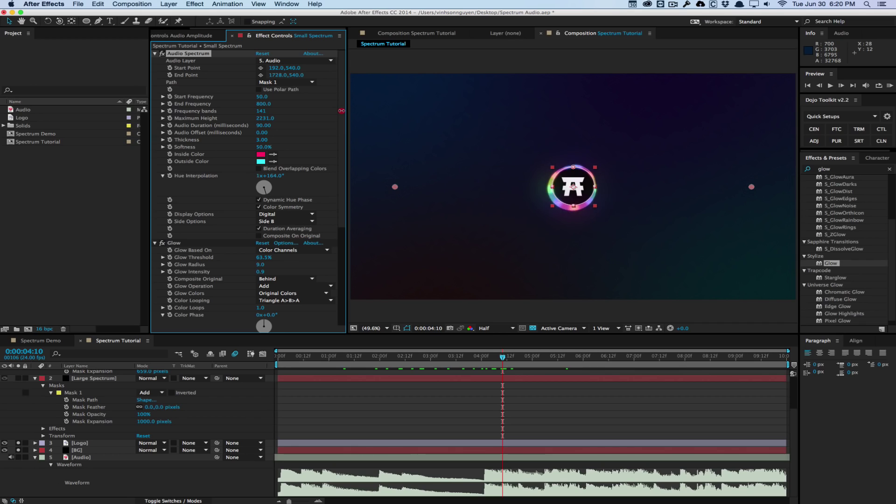
left_click_drag(503, 357, 726, 348)
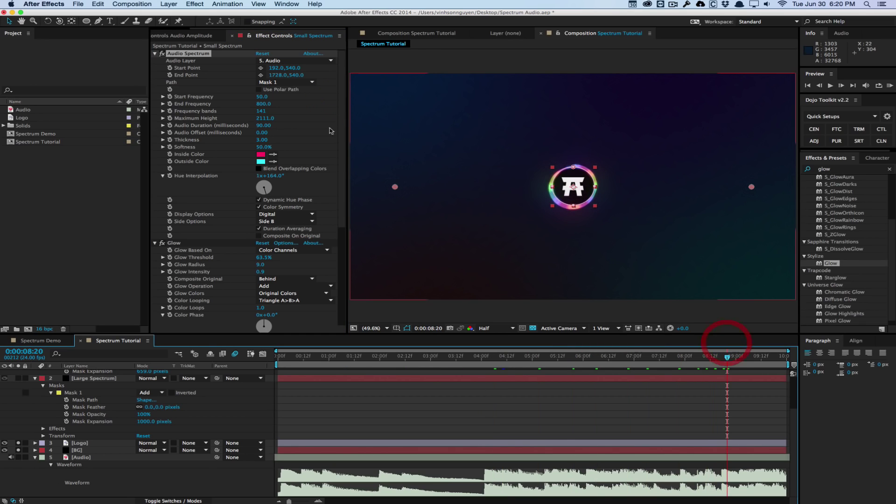
left_click(263, 119)
left_click_drag(260, 119, 256, 112)
left_click(446, 72)
- Scrub the timeline to check the small ring and set its Frequency bands to 96
left_click(644, 357)
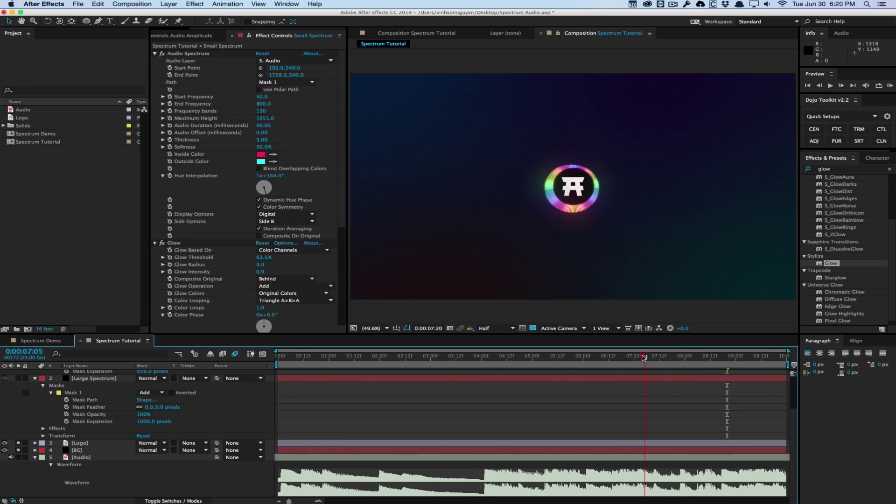
left_click_drag(644, 357, 727, 357)
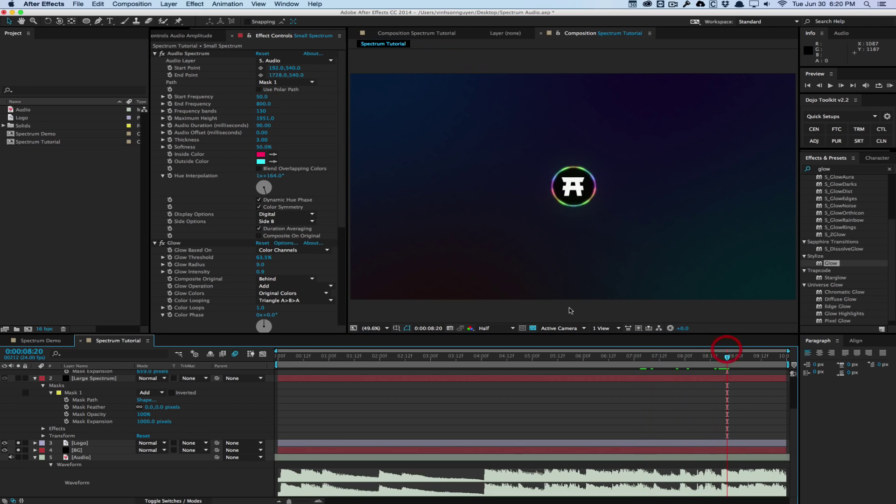
left_click_drag(260, 111, 242, 112)
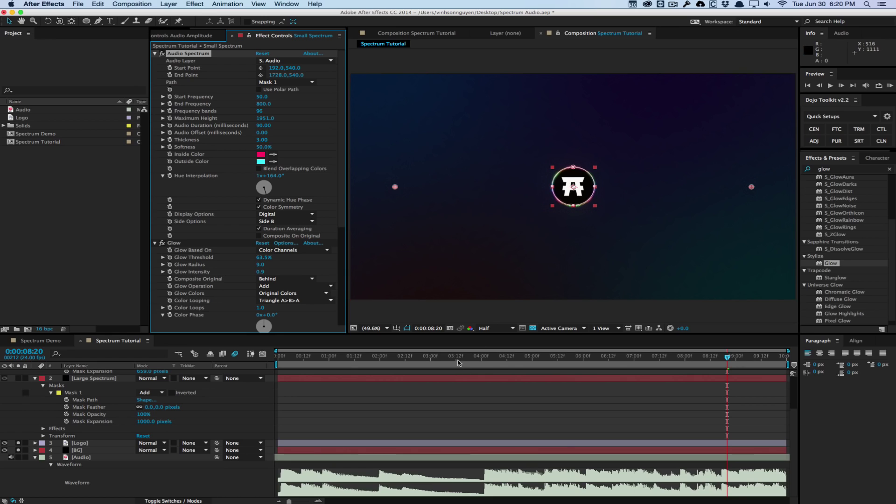
left_click_drag(457, 362, 500, 357)
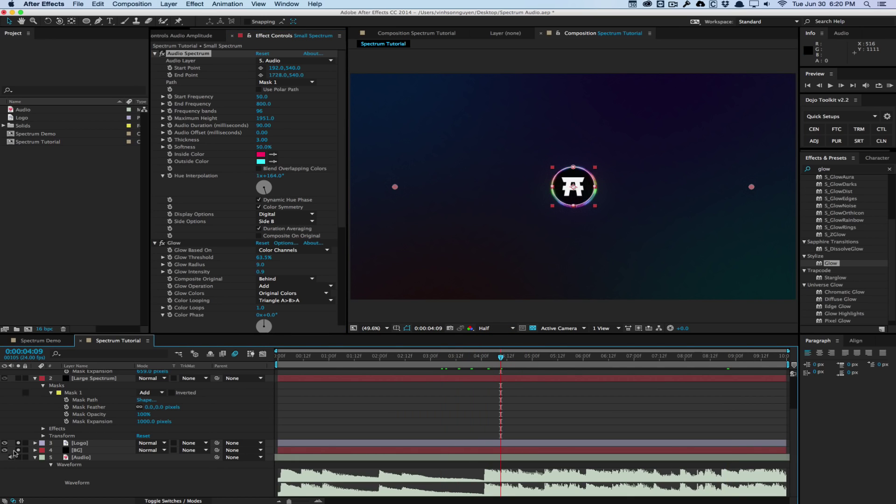
- Turn off solo for the BG, Logo and Small Spectrum layers and scrub through the full composition
left_click_drag(19, 450, 18, 443)
scroll(22, 429, "up", 4)
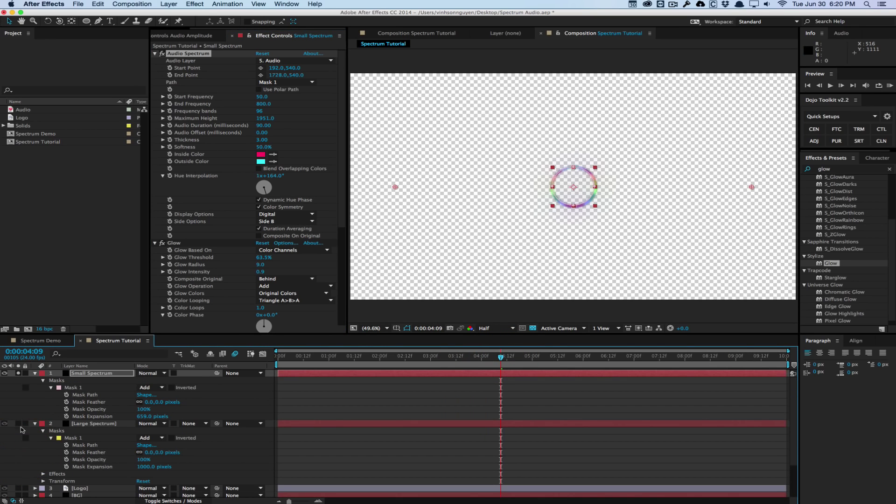
left_click(18, 373)
left_click_drag(499, 357, 651, 353)
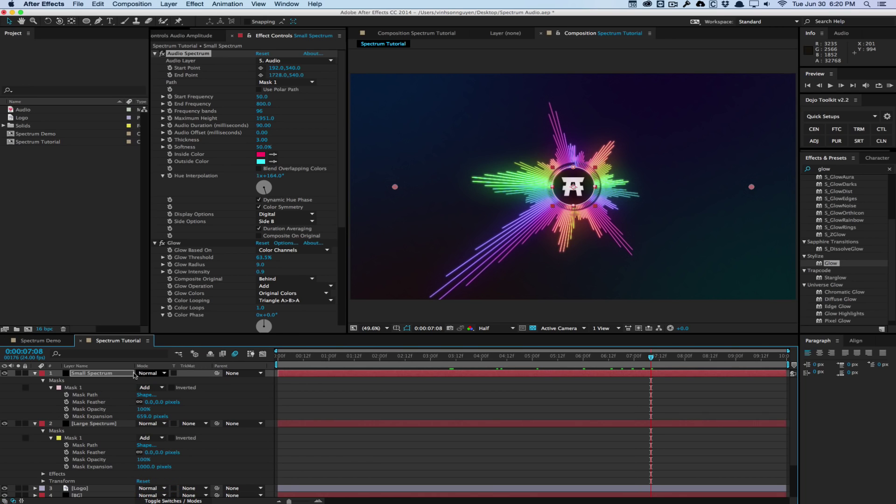
- Set the blending mode of the Small Spectrum and Large Spectrum layers to Add and return the playhead to the start
left_click(100, 424, "shift")
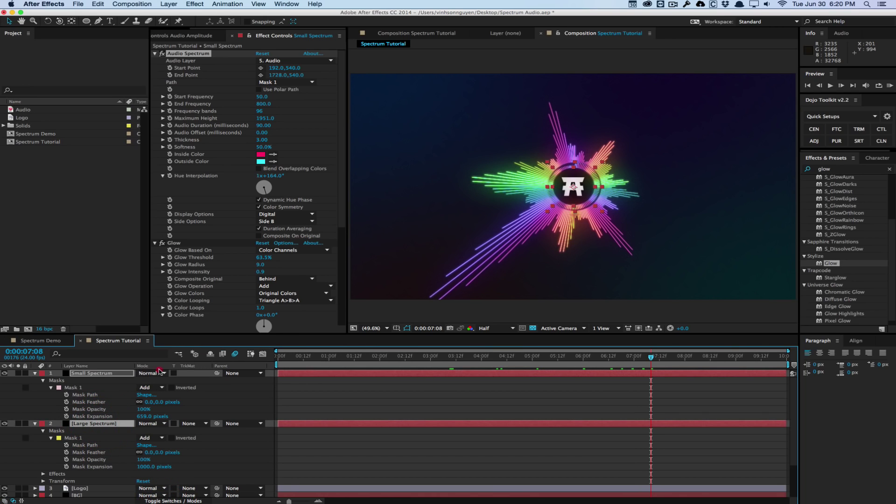
left_click(151, 374)
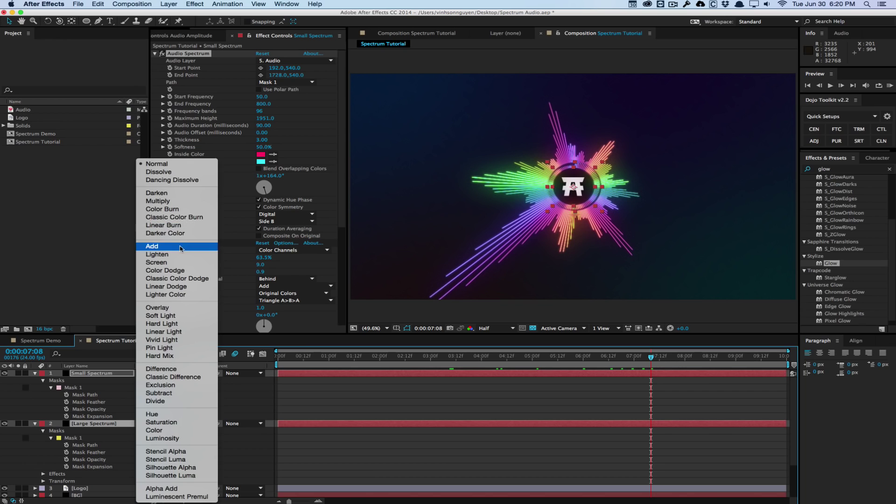
left_click(154, 246)
left_click(430, 311)
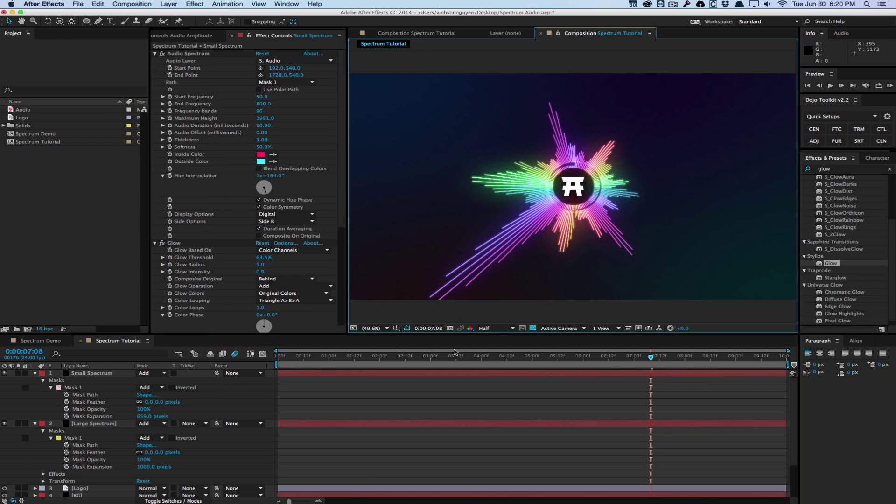
left_click_drag(451, 357, 279, 360)
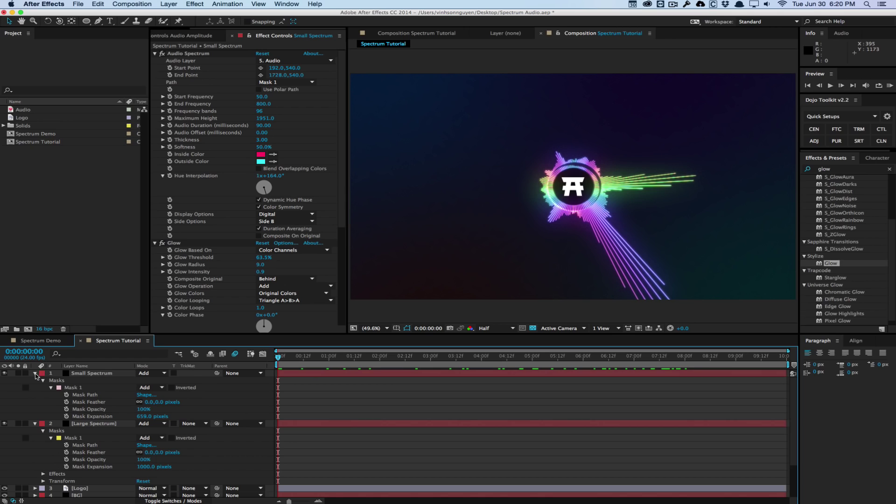
- Convert the Audio layer to keyframes and expand the effect channels of the Audio Amplitude layer, with both spectrum layers collapsed
left_click(35, 373)
left_click(35, 380)
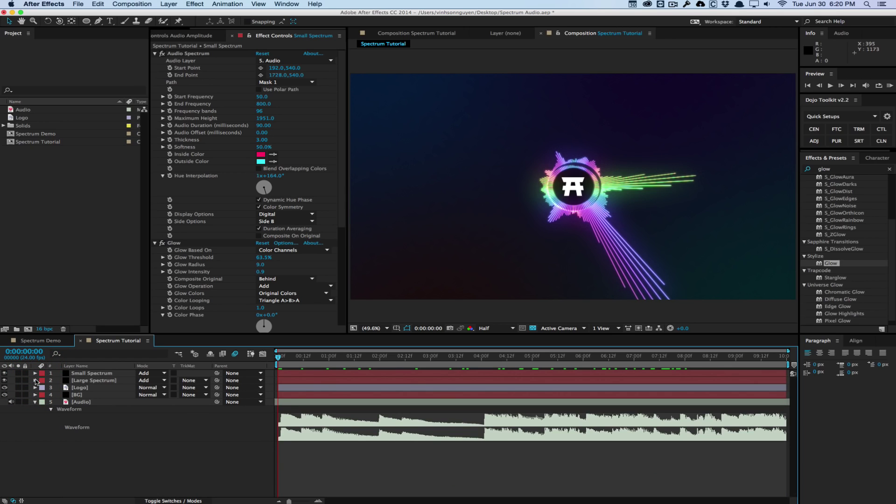
left_click(86, 402)
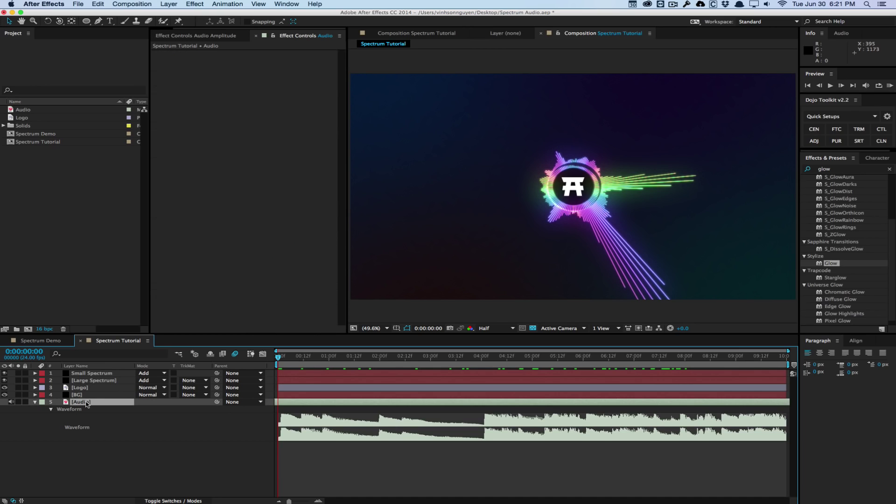
right_click(86, 404)
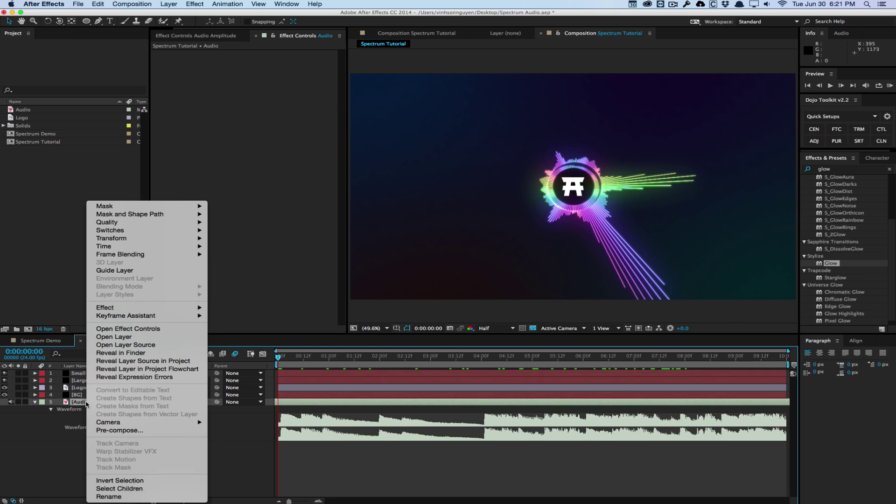
mouse_move(194, 316)
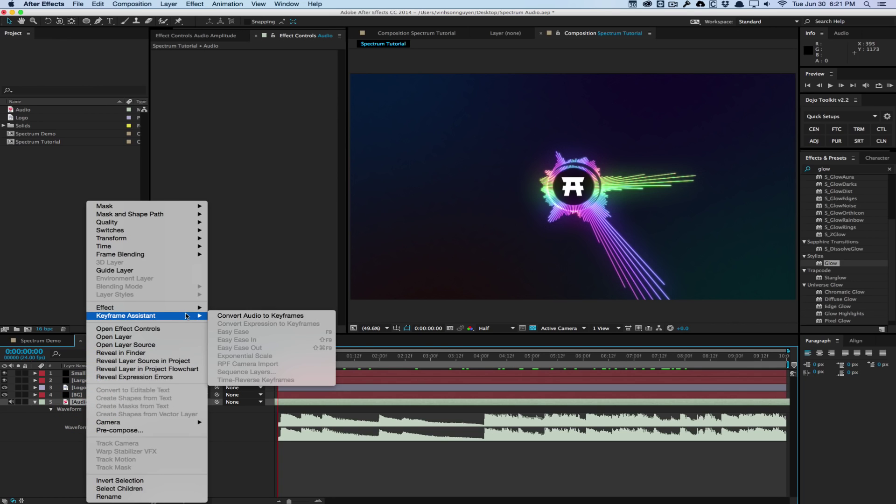
left_click(295, 316)
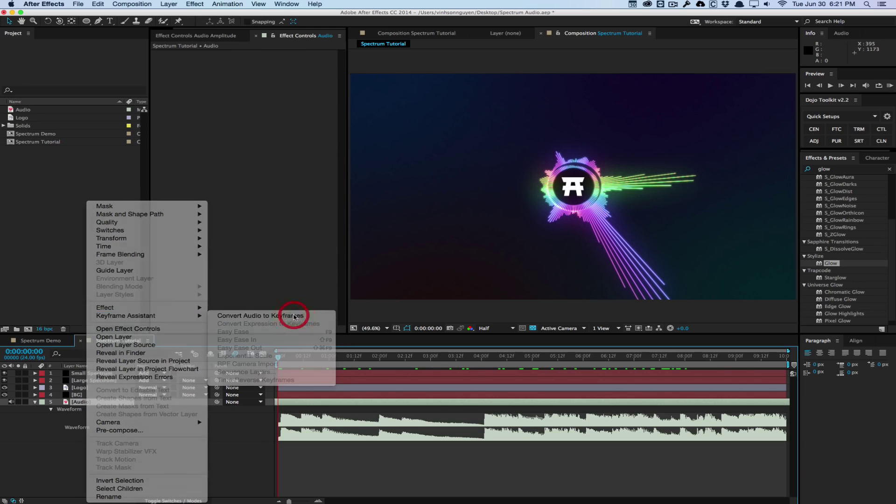
left_click(122, 373)
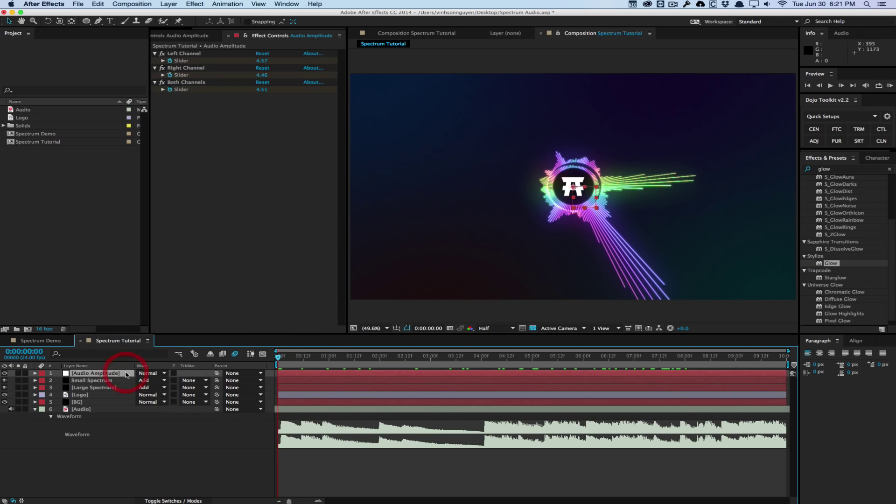
left_click(37, 375)
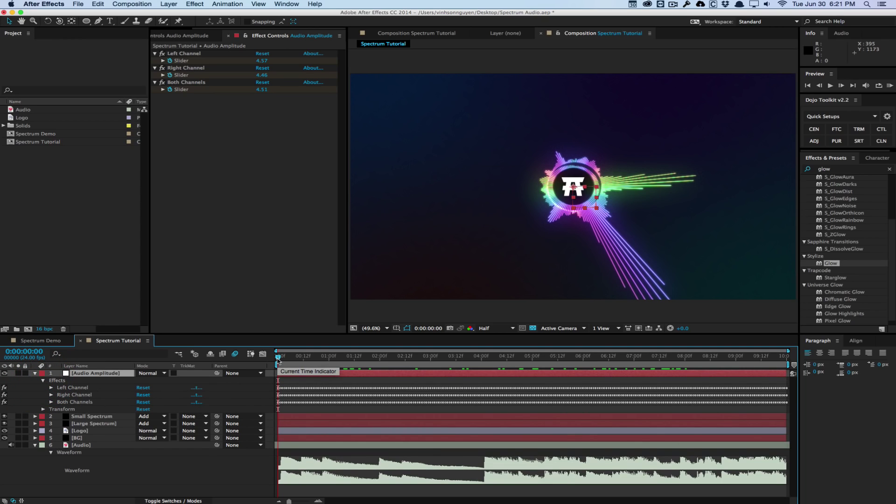
- Delete the Left Channel and Right Channel effects from the Audio Amplitude layer, keeping only Both Channels
mouse_move(278, 360)
left_mouse_down()
mouse_move(491, 345)
mouse_move(280, 349)
left_mouse_up()
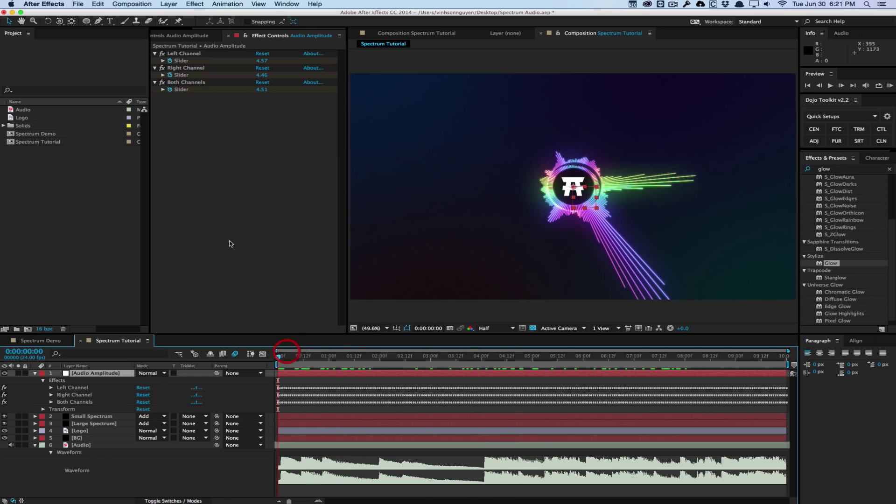
left_click(200, 71)
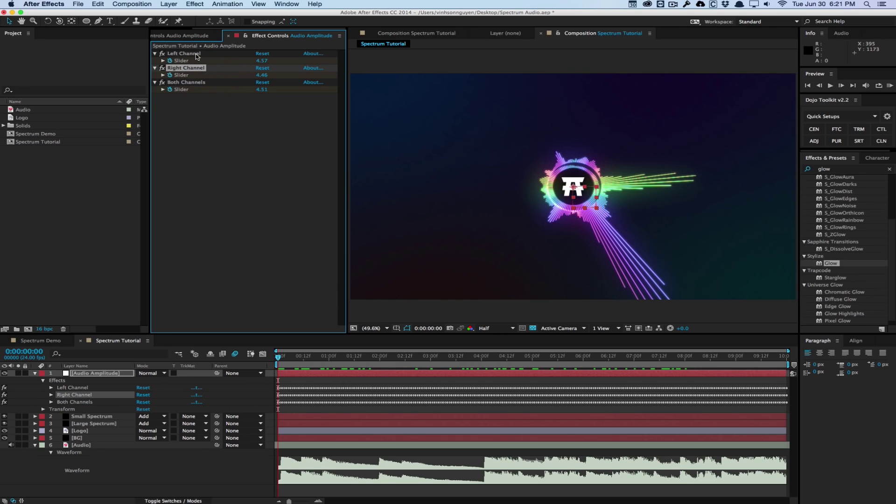
left_click(197, 54, "shift")
key("Delete")
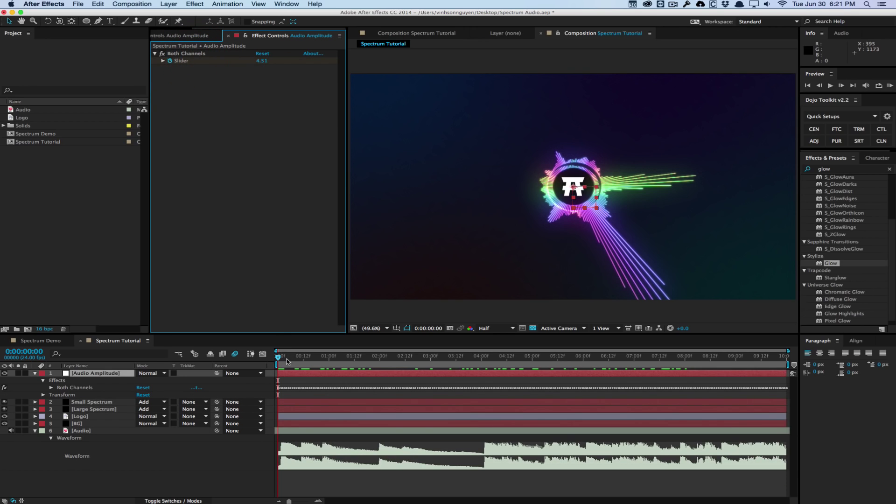
- Scrub the timeline to examine how the Both Channels slider changes with the audio and return to the start
mouse_move(287, 361)
left_mouse_down()
mouse_move(506, 355)
mouse_move(271, 357)
left_mouse_up()
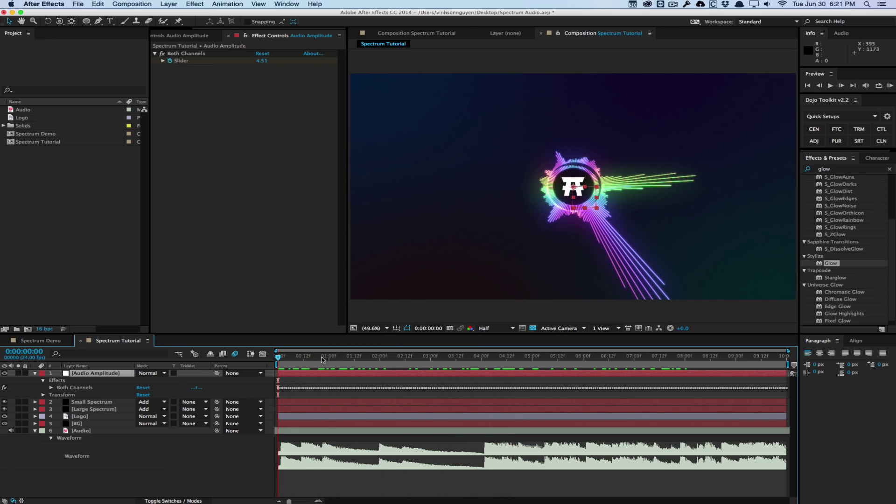
left_click_drag(333, 356, 401, 357)
left_click(292, 357)
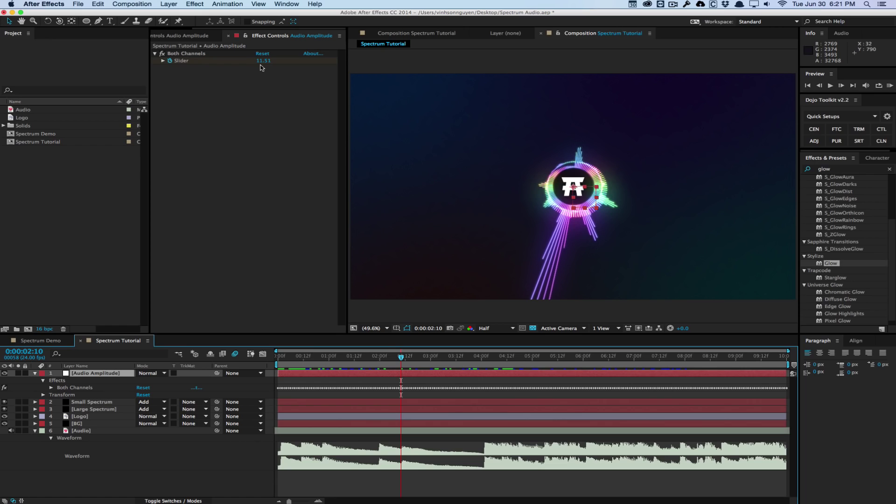
left_click_drag(312, 357, 267, 362)
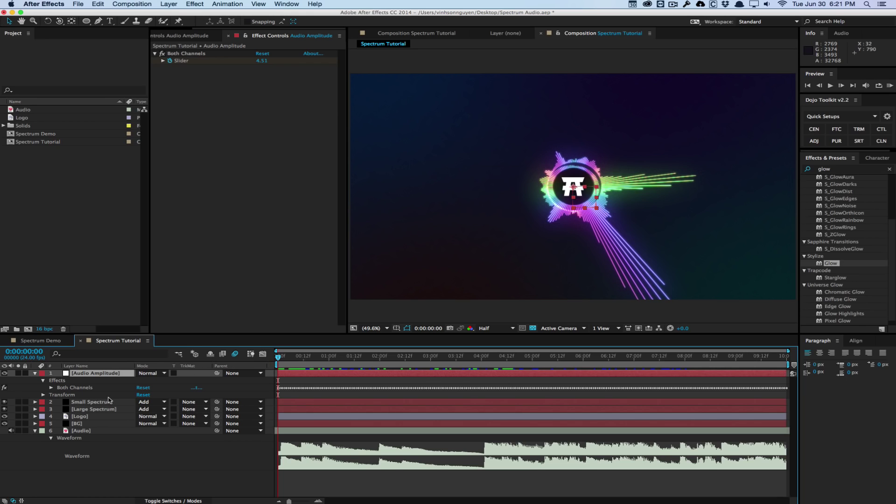
- Create a new composition-sized black solid layer named Particles
left_click(167, 3)
mouse_move(186, 14)
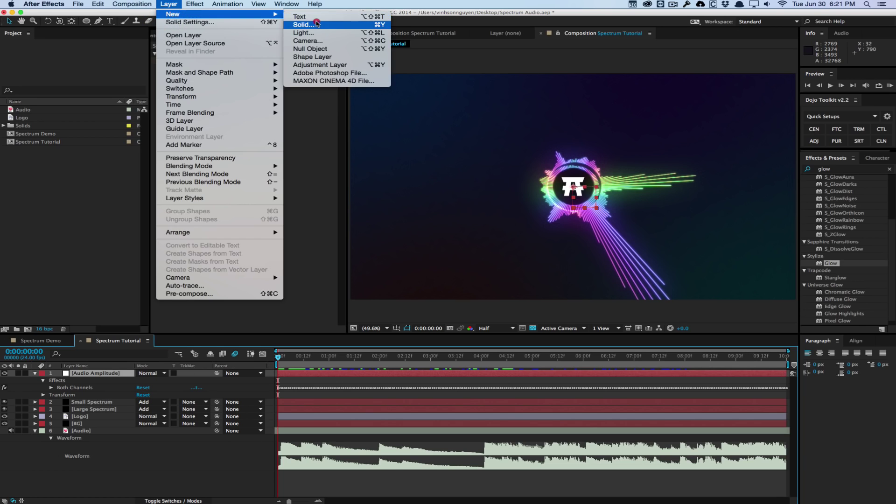
left_click(316, 24)
key("BackSpace")
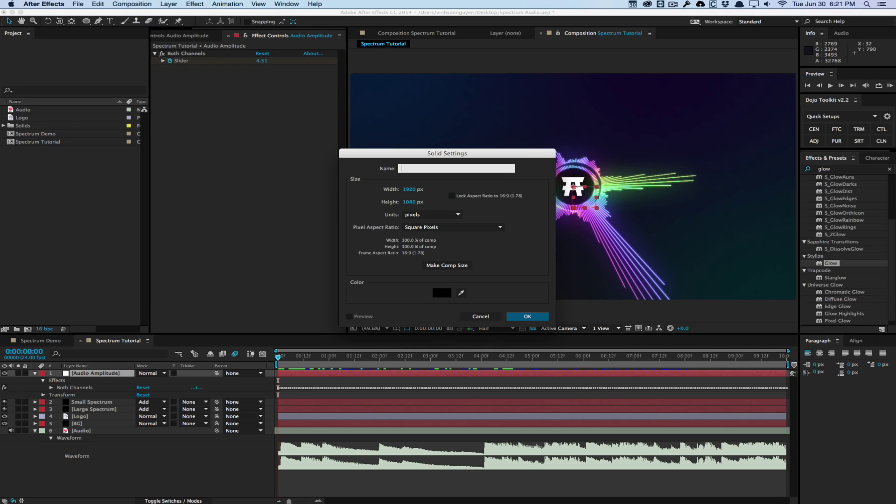
type("Particles")
key("Return")
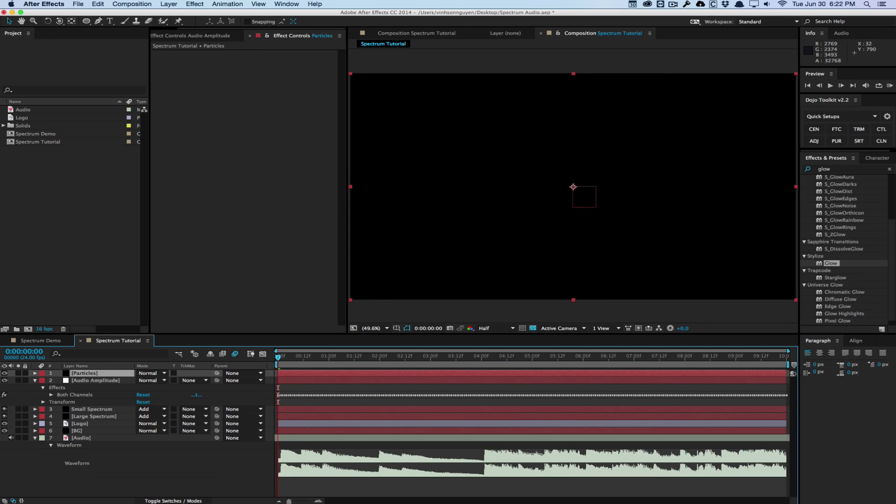
- Apply the Trapcode Particular effect to the Particles layer and scrub to 0:00:03:19 to preview the particles
left_click(194, 4)
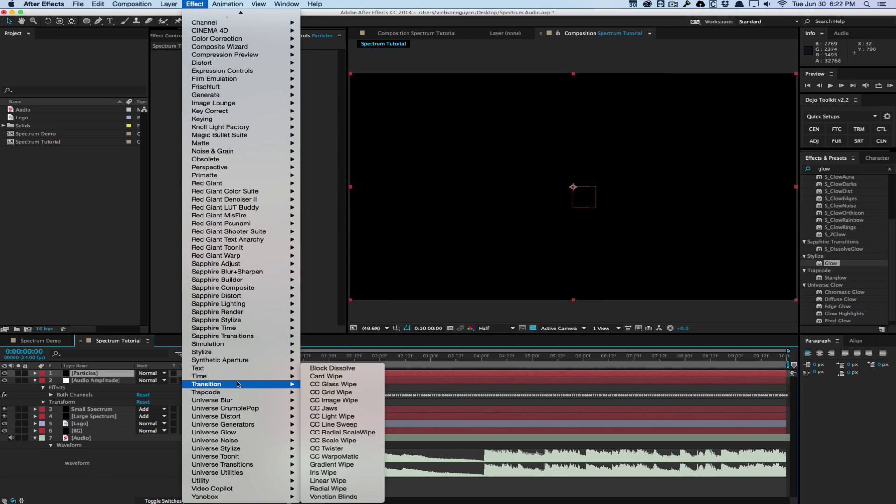
mouse_move(242, 394)
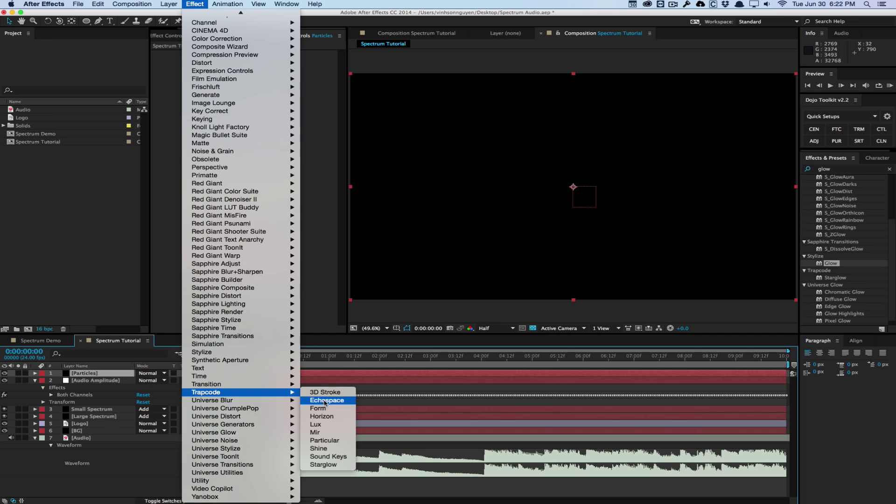
left_click(329, 440)
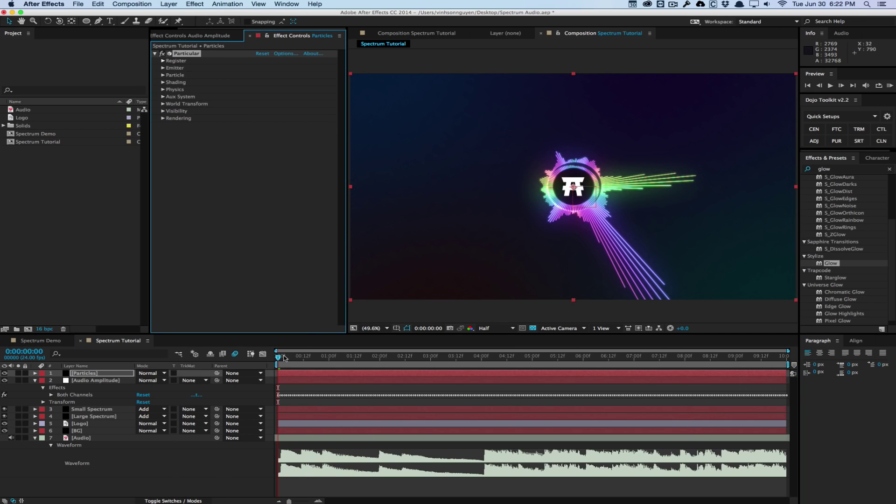
left_click_drag(287, 357, 470, 357)
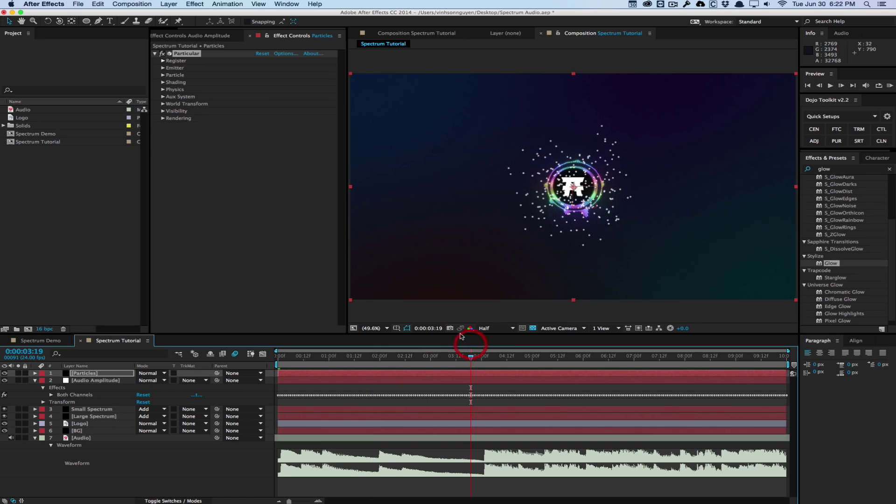
- Set the Particular emitter's Particles/sec to 125 and its Velocity to 0
left_click(163, 69)
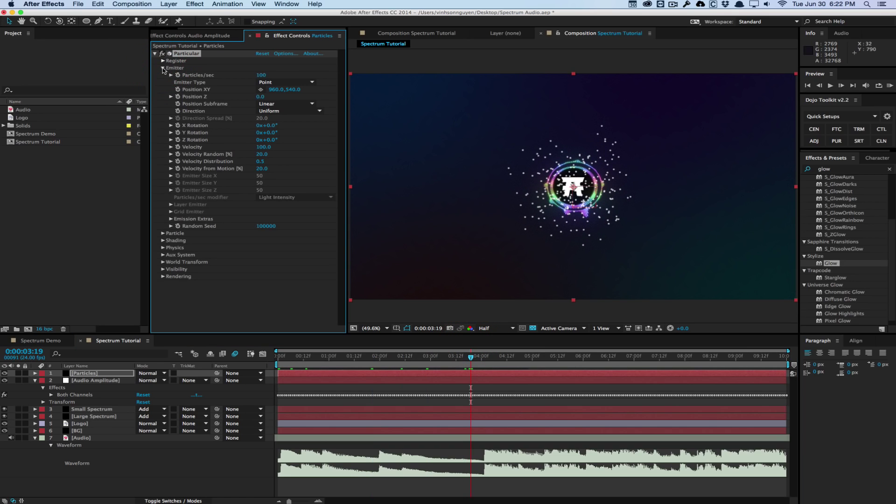
left_click(262, 75)
type("125")
key("Return")
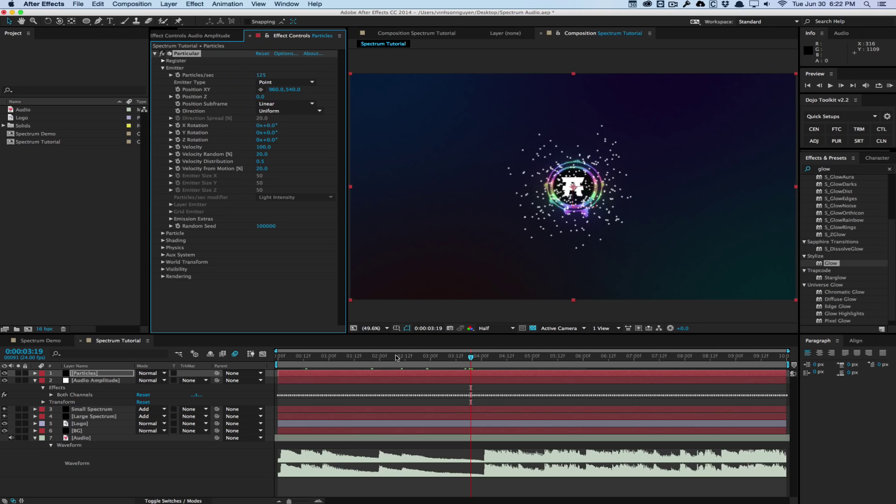
left_click(263, 147)
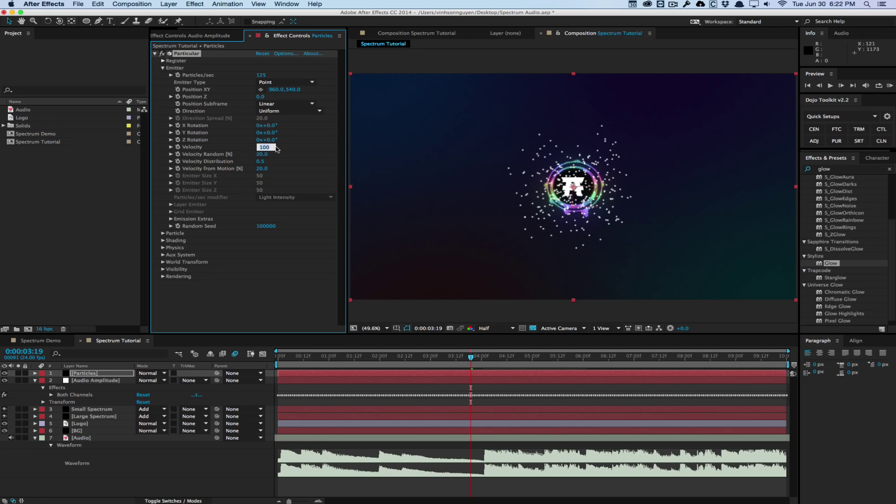
type("0")
key("Return")
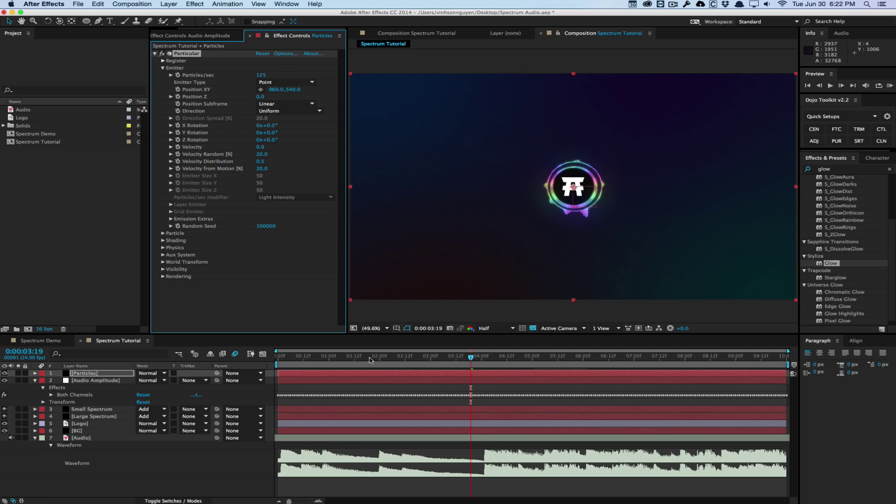
- Preview the frames around 0:00:04:03 and try raising the emitter's Velocity to about 330
left_click_drag(460, 355, 524, 356)
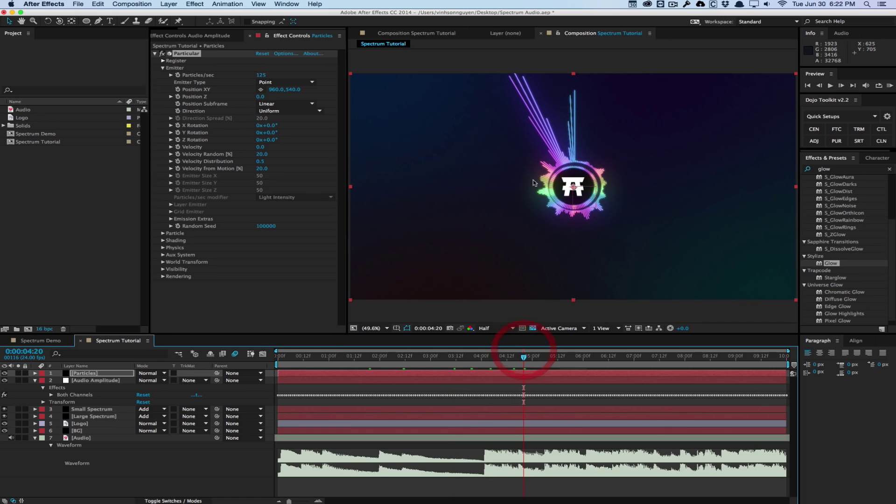
left_click(488, 357)
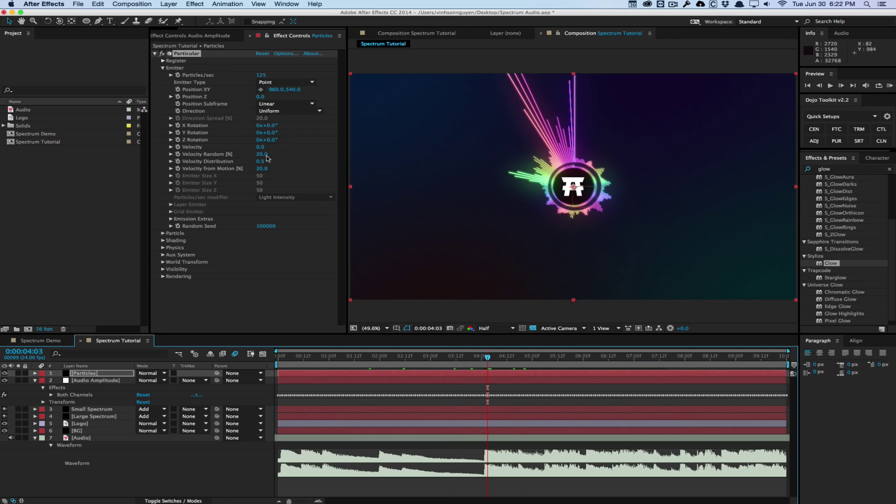
left_click_drag(260, 147, 277, 146)
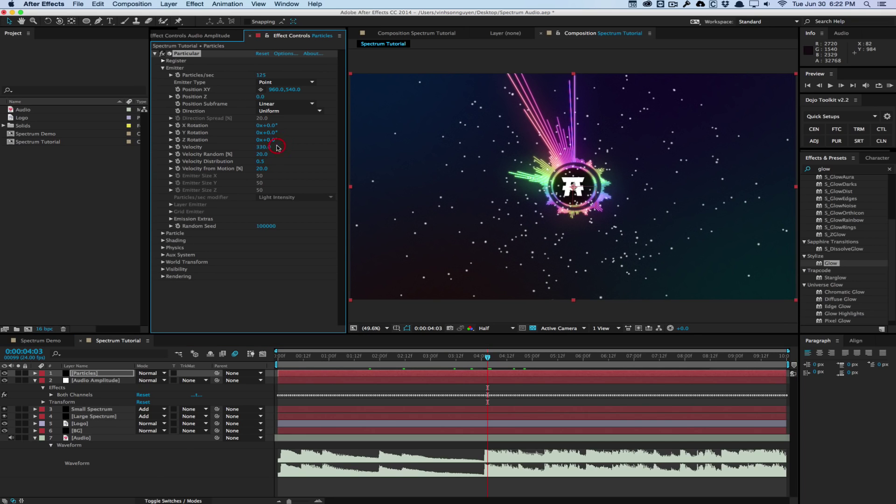
key("super+z")
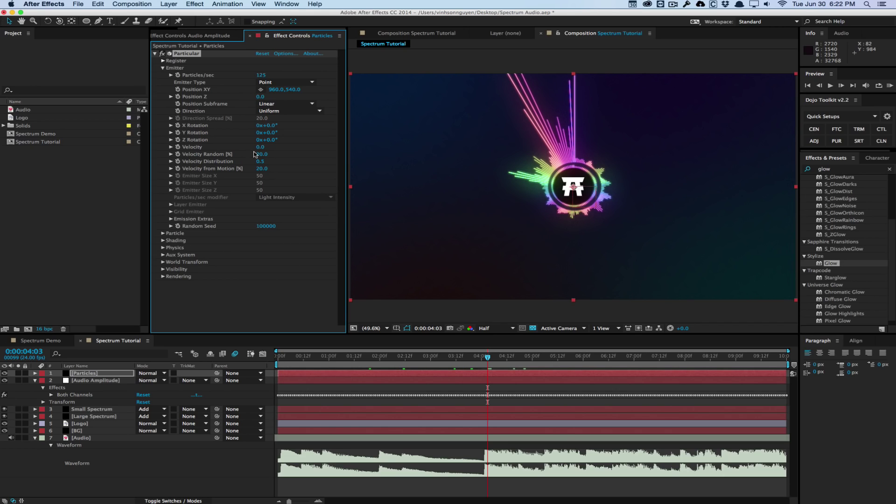
- Reveal the Both Channels Slider property of the Audio Amplitude layer and collapse the Audio layer
left_click(102, 380)
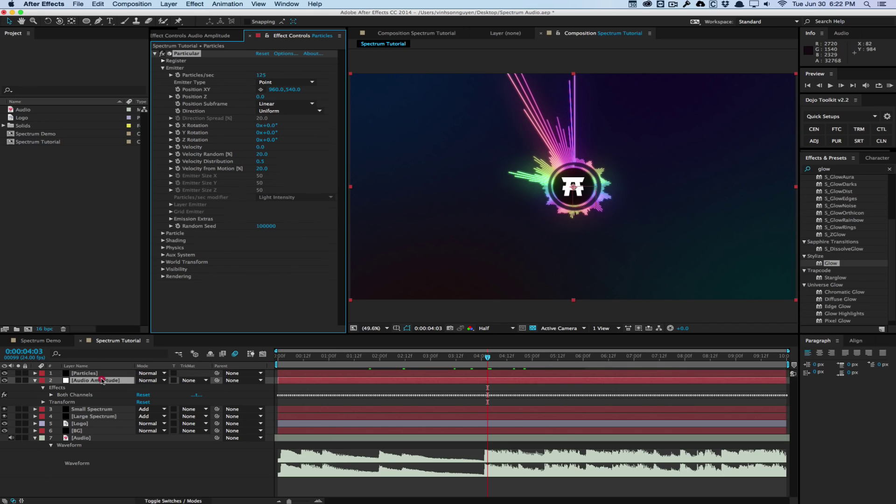
left_click(51, 396)
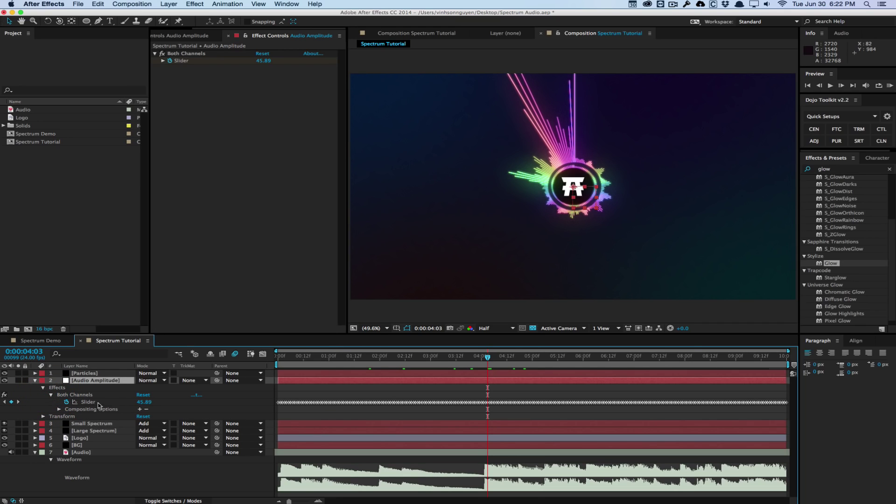
left_click(36, 453)
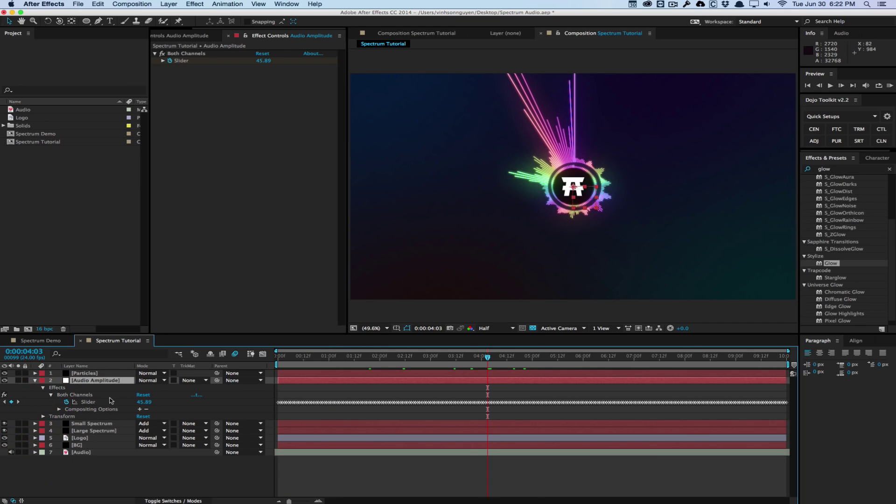
- Add an expression to the Velocity of the Particles layer's emitter, enlarging the timeline and the expression field for editing
left_click(80, 373)
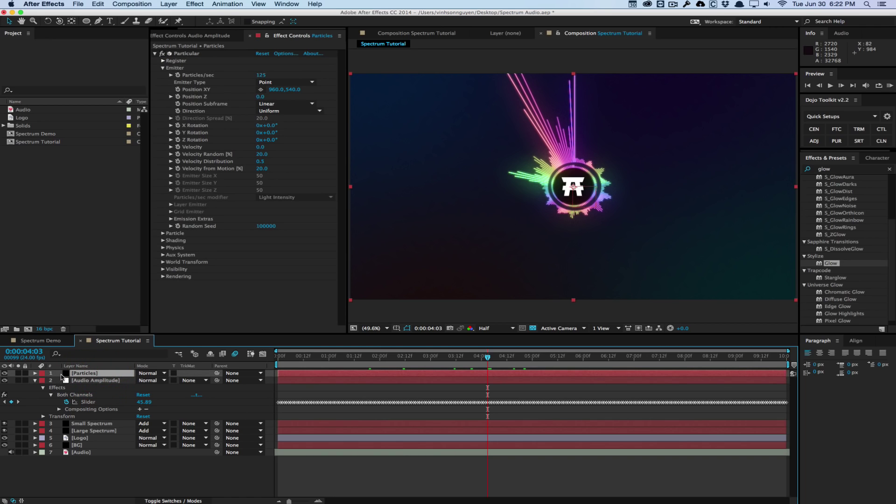
left_click(177, 149, "alt")
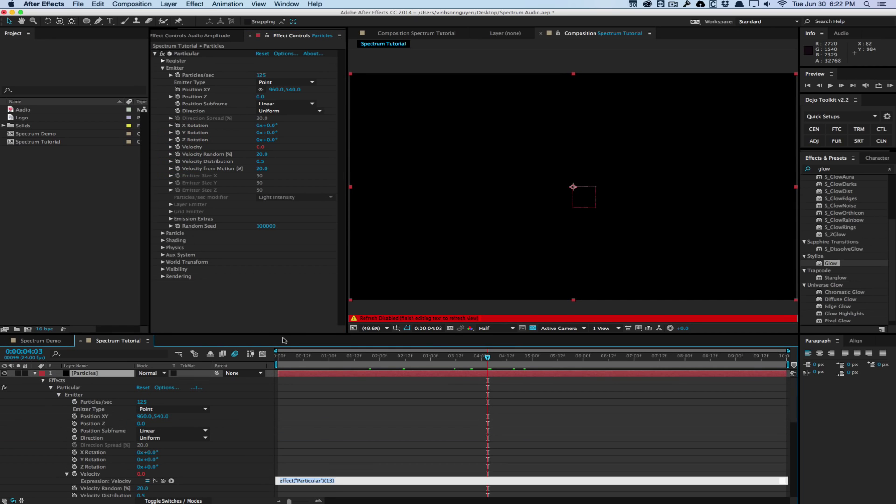
left_click_drag(284, 335, 302, 144)
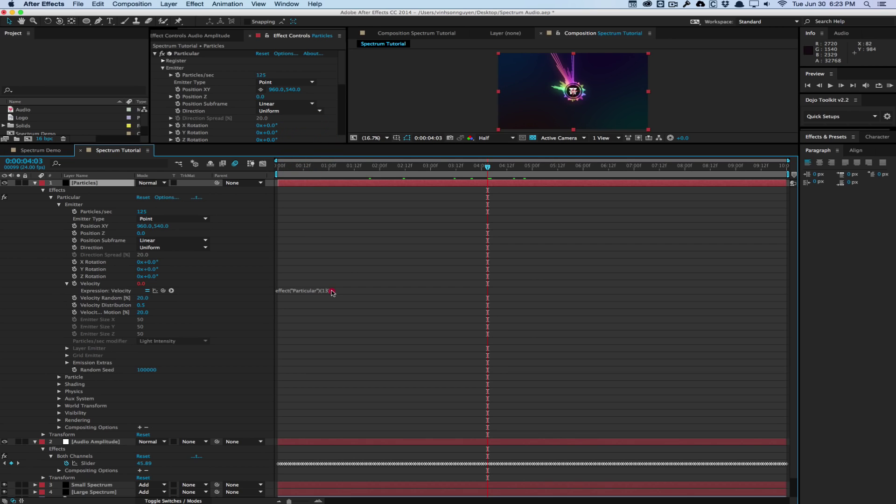
left_click(321, 290)
left_click_drag(336, 295, 338, 319)
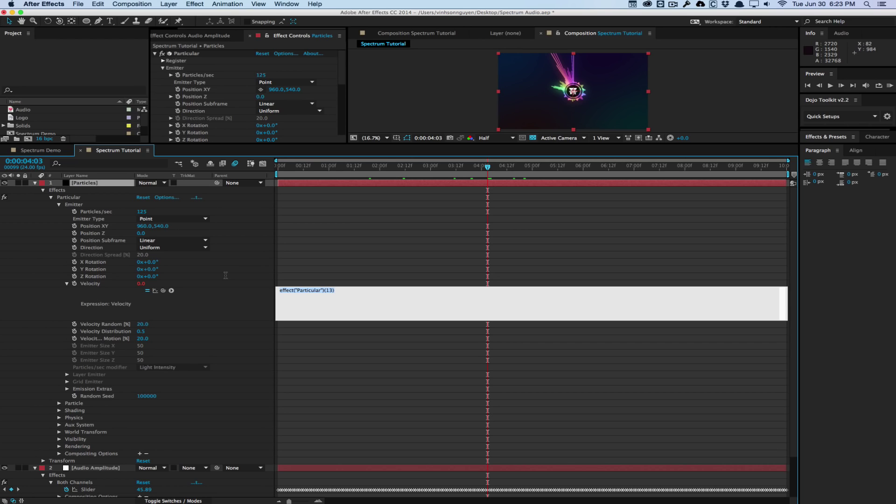
- Write the Velocity expression with amp linked to the Both Channels Slider, returning 1500 if amp > 35, else 0, and check it at 0:00:01:00
type("if")
left_click_drag(163, 291, 122, 488)
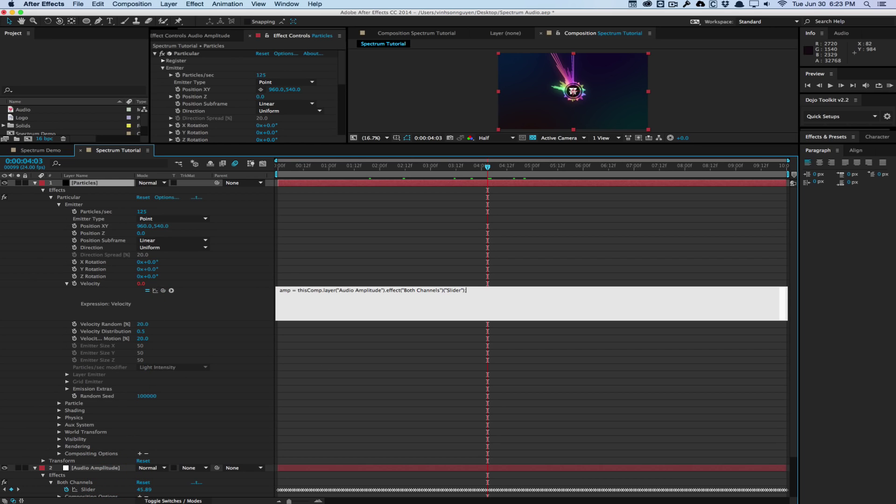
key("Return")
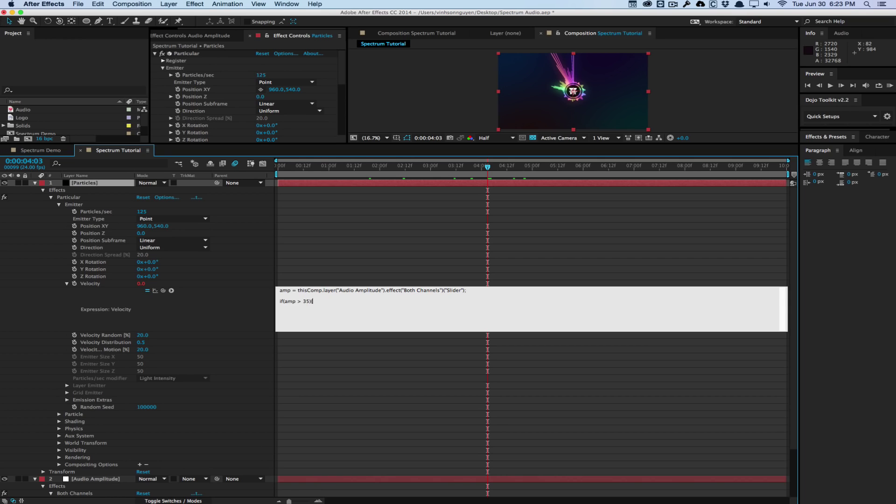
key("Return")
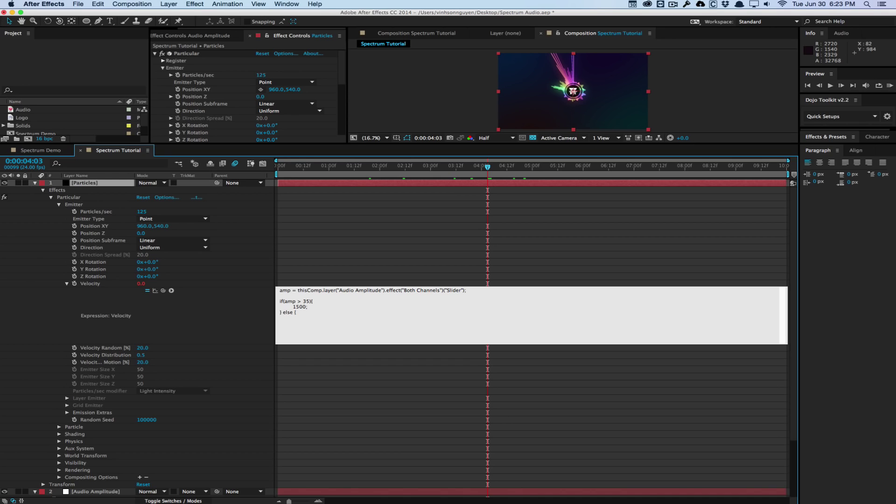
key("Return")
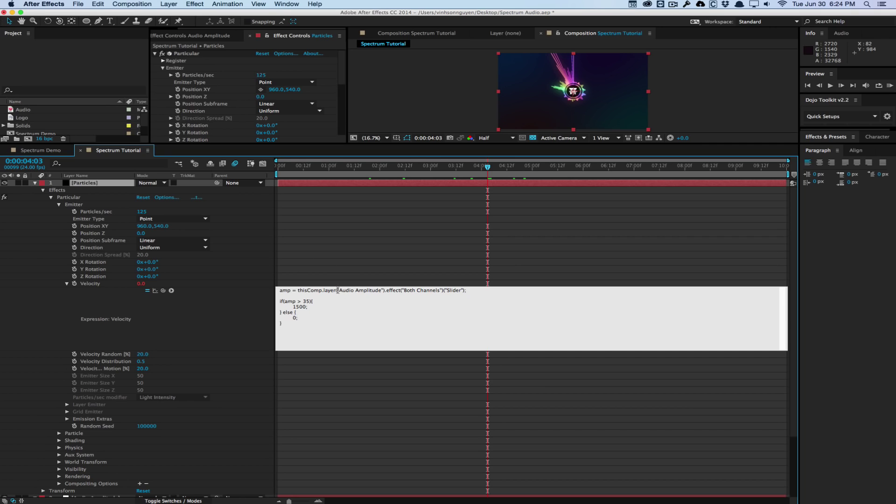
left_click(327, 260)
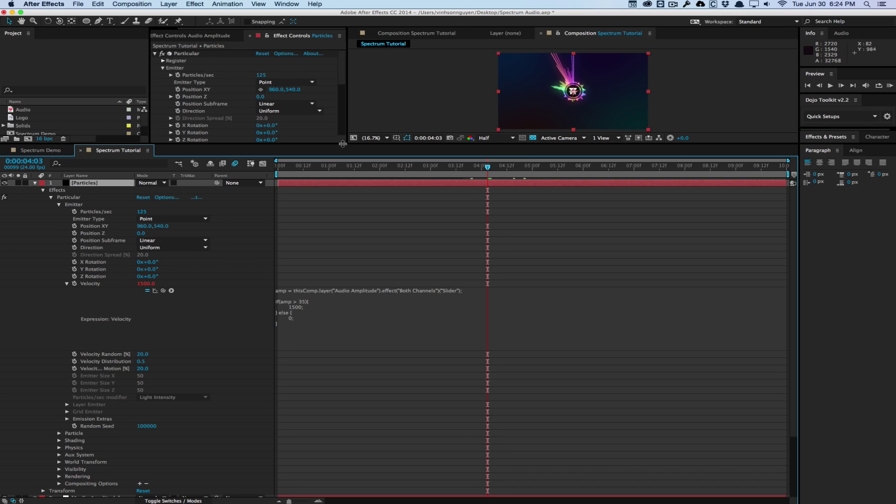
scroll(344, 320, "down", 5)
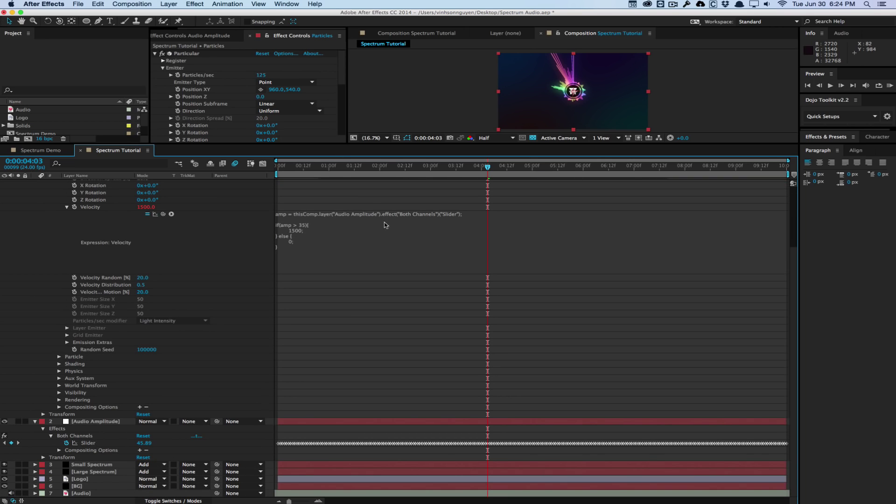
left_click(329, 167)
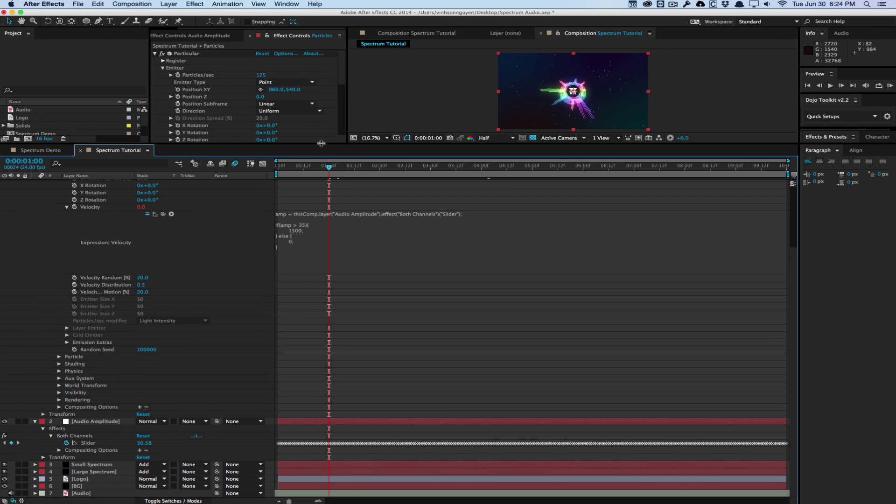
- Enlarge the composition view and collapse the Effects group of the Particles layer
left_click_drag(321, 143, 321, 180)
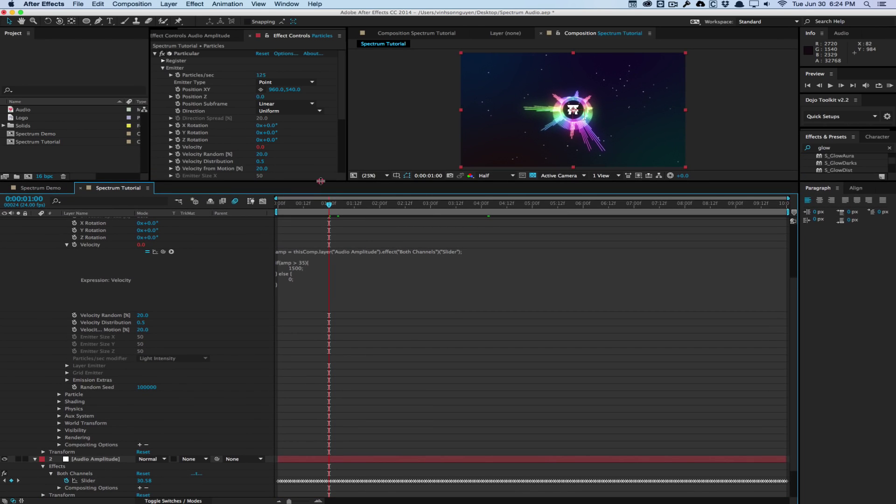
left_click(96, 459)
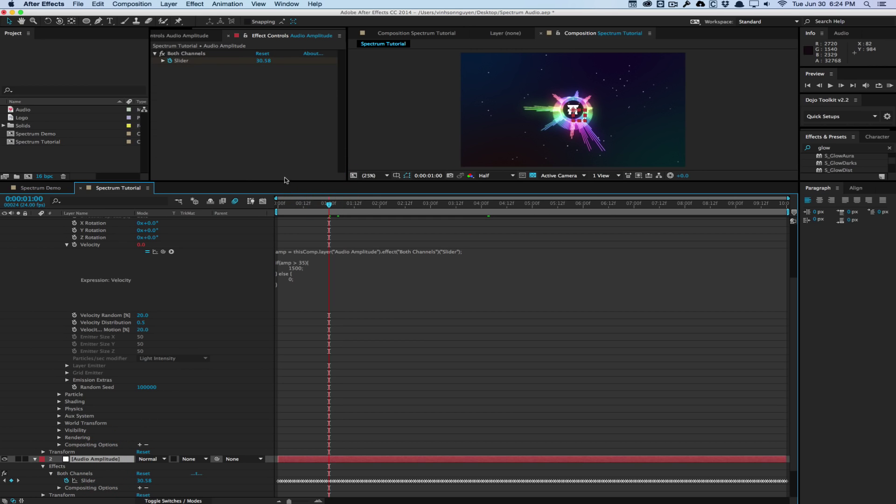
left_click_drag(286, 181, 313, 275)
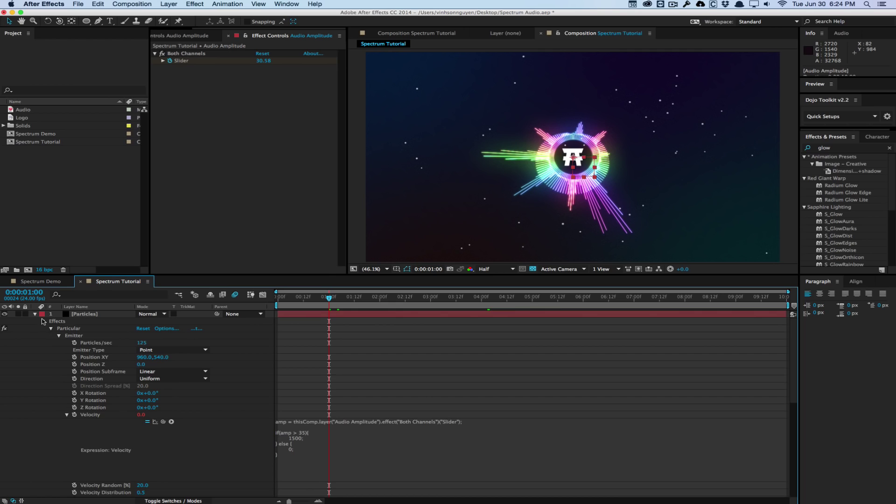
left_click(43, 321)
- Reveal the Audio layer's waveform and preview the particle bursts against it at 0:00:02:08 and around 0:00:04:21
left_click_drag(339, 299, 397, 294)
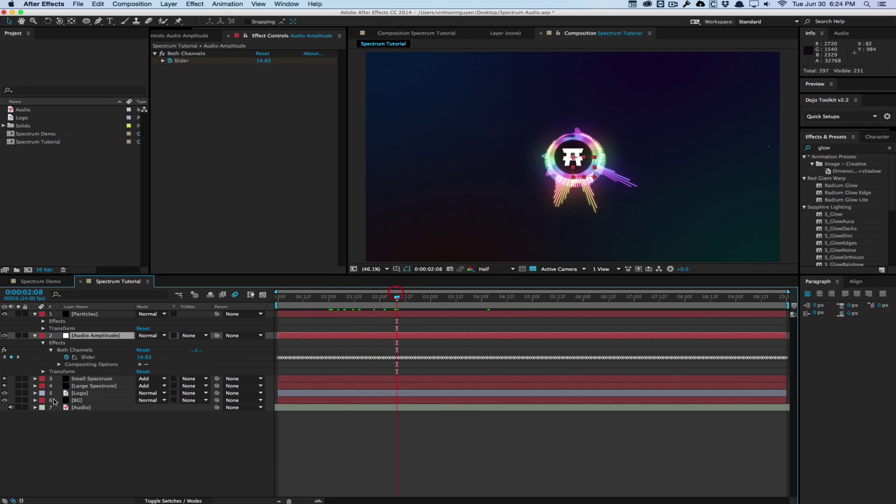
left_click(91, 407)
key("l")
key("l")
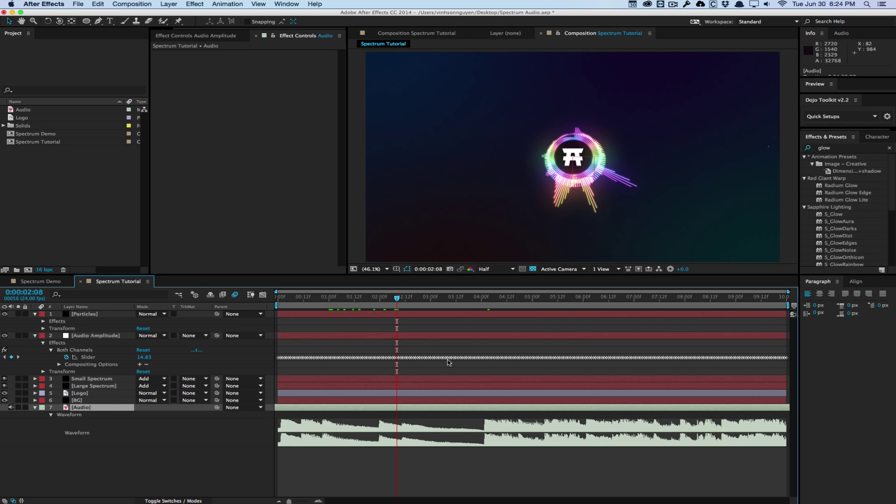
left_click_drag(472, 298, 526, 297)
left_click(558, 297)
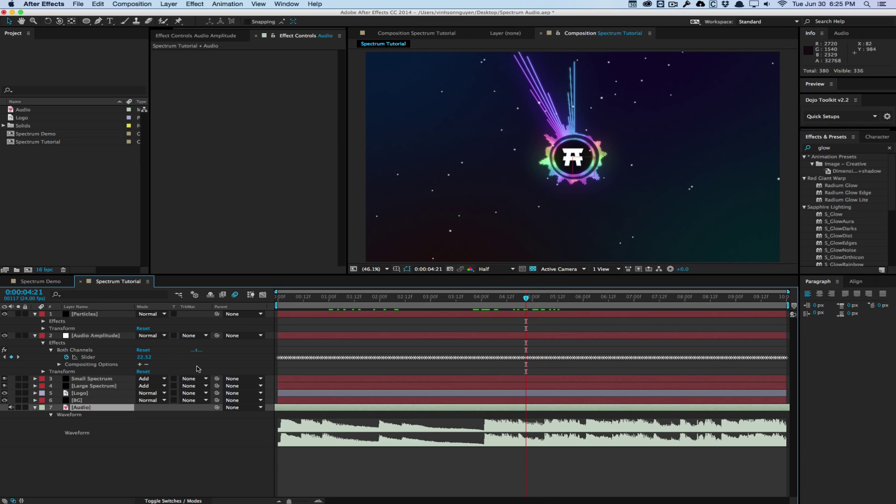
- Reveal the Particles layer's Velocity expression and set its amplitude threshold to amp > 40
left_click(107, 336)
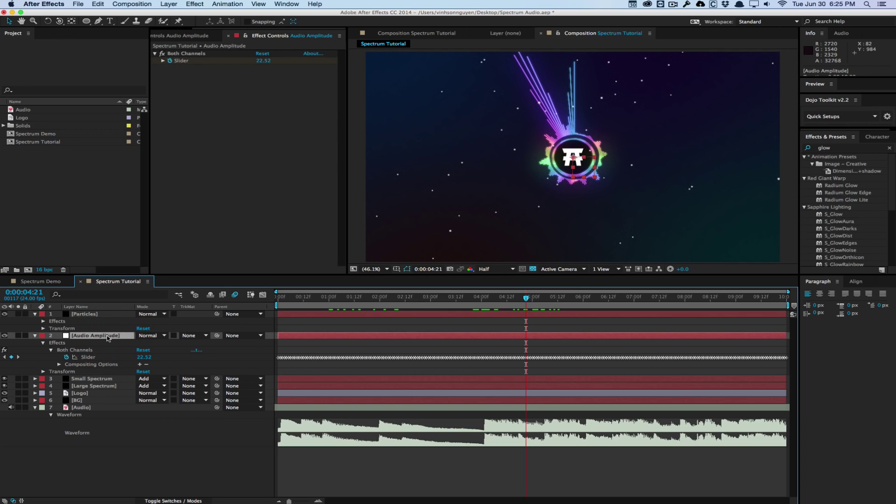
left_click(106, 320)
key("u")
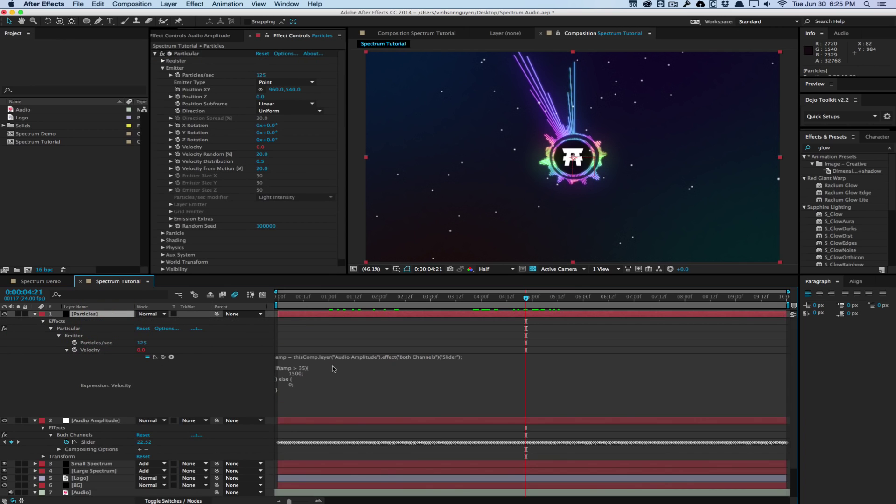
left_click(308, 370)
left_click(309, 368)
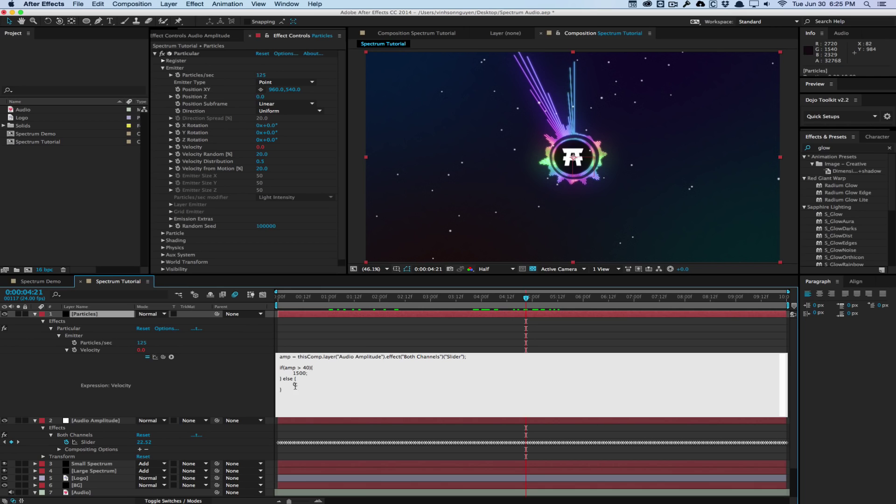
left_click(301, 251)
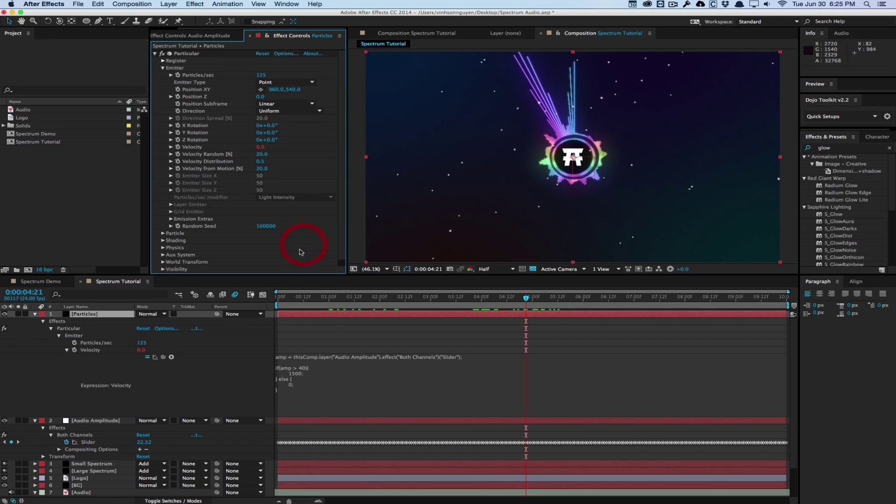
- Play a RAM preview of the composition and check the particles at 0:00:02:06 and 0:00:01:10
left_click(398, 208)
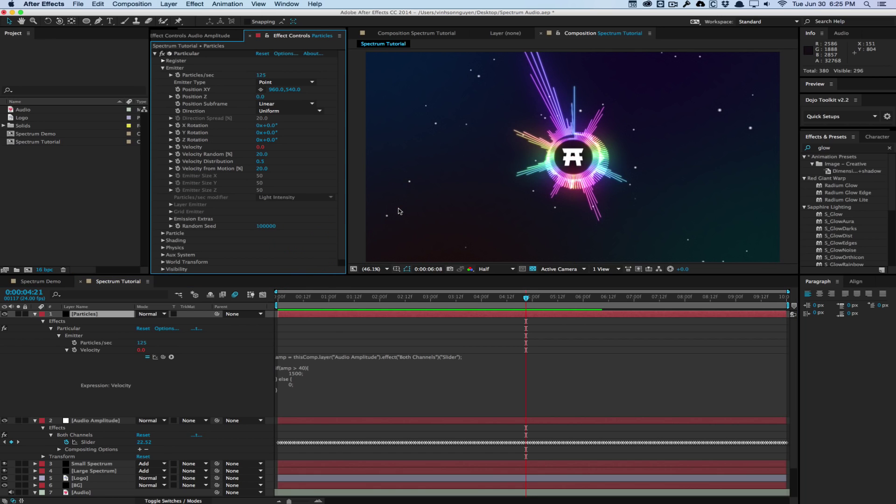
key("space")
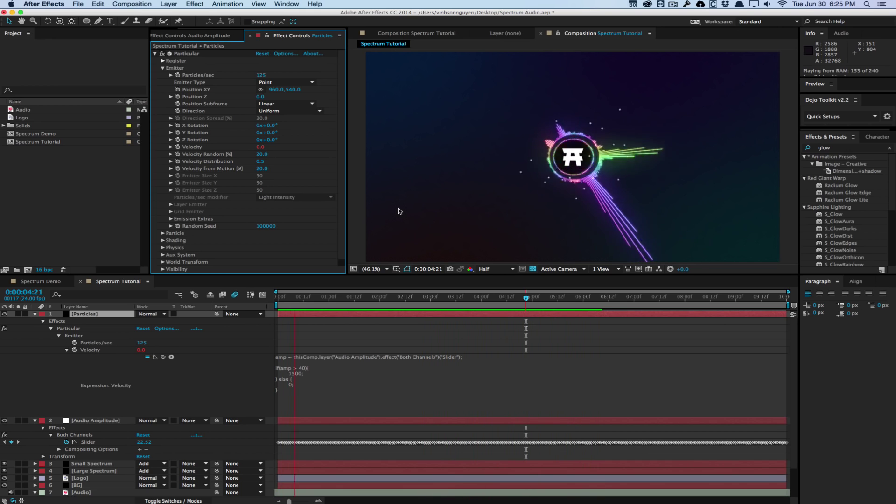
left_click(425, 301)
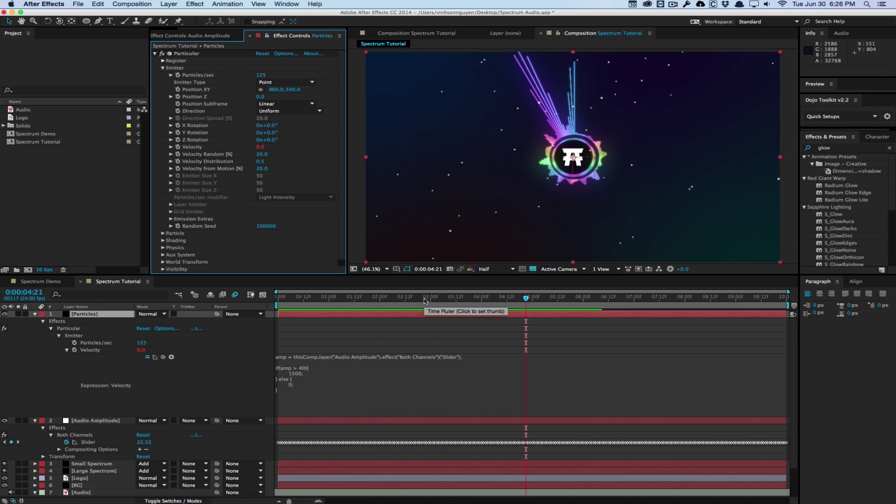
left_click_drag(425, 301, 392, 299)
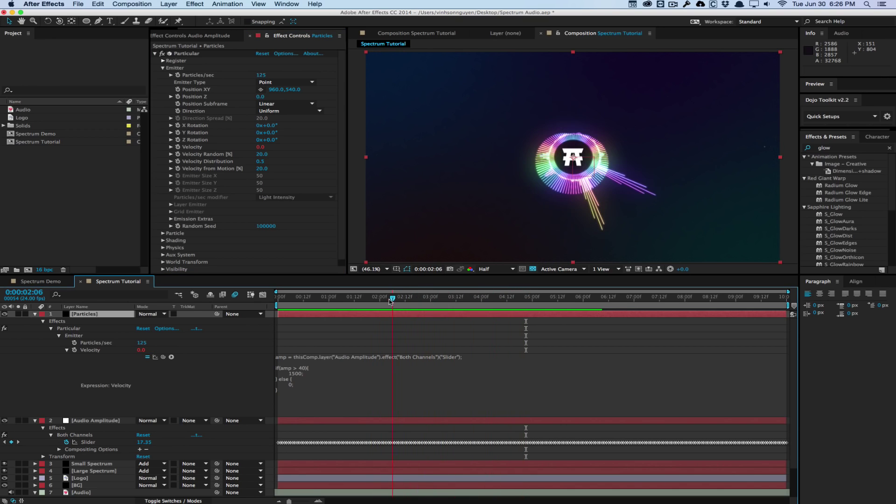
mouse_move(844, 78)
left_mouse_down()
mouse_move(843, 59)
mouse_move(844, 70)
left_mouse_up()
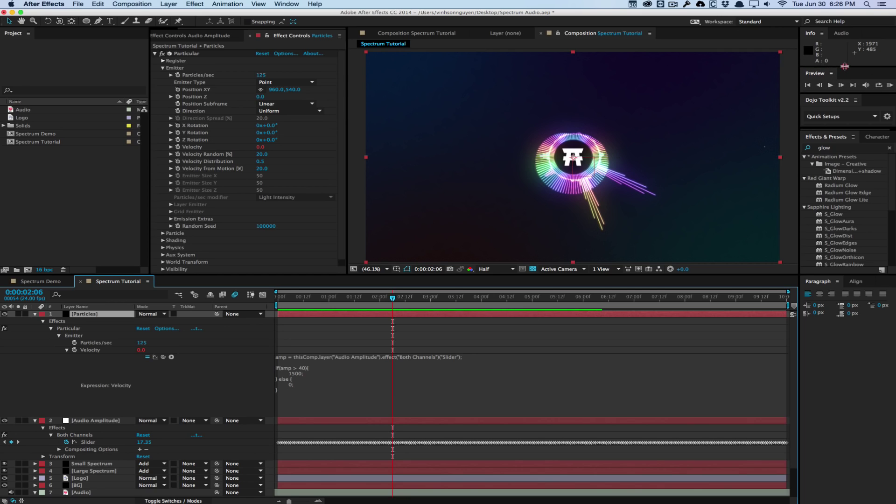
left_click(344, 300)
left_click_drag(344, 299, 350, 298)
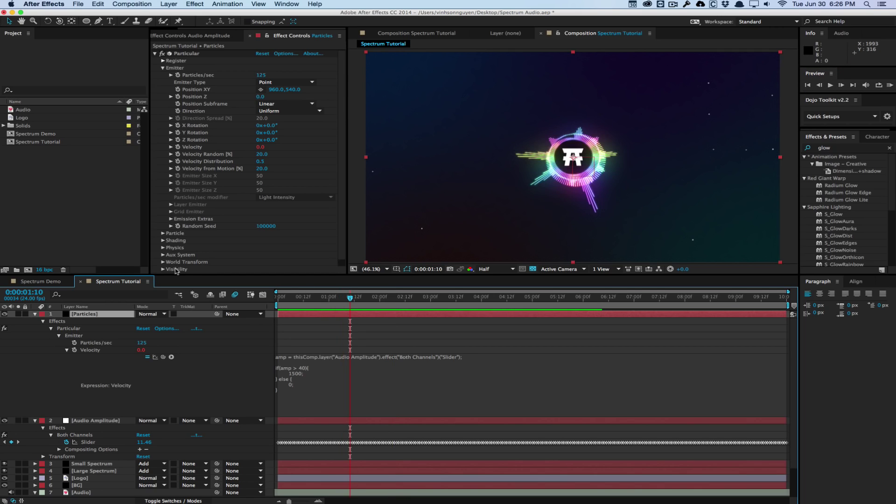
- Set Emit in Particular's Aux System to Continously
scroll(208, 251, "down", 1)
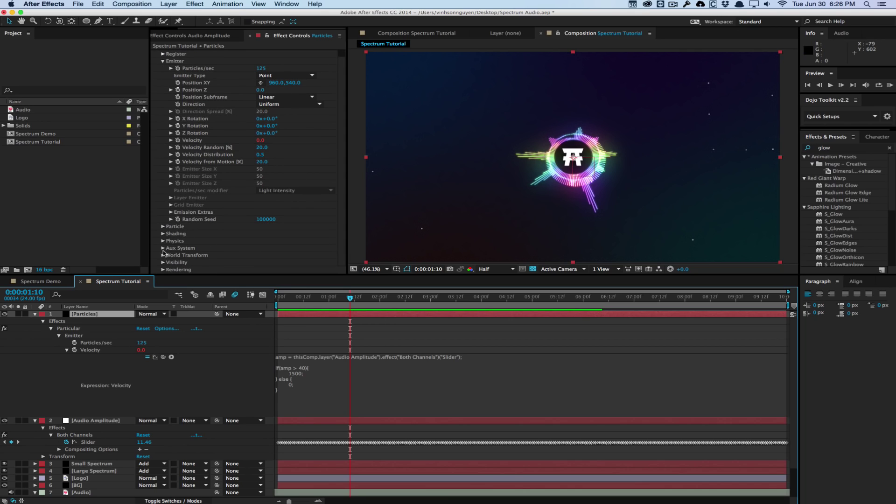
left_click(161, 248)
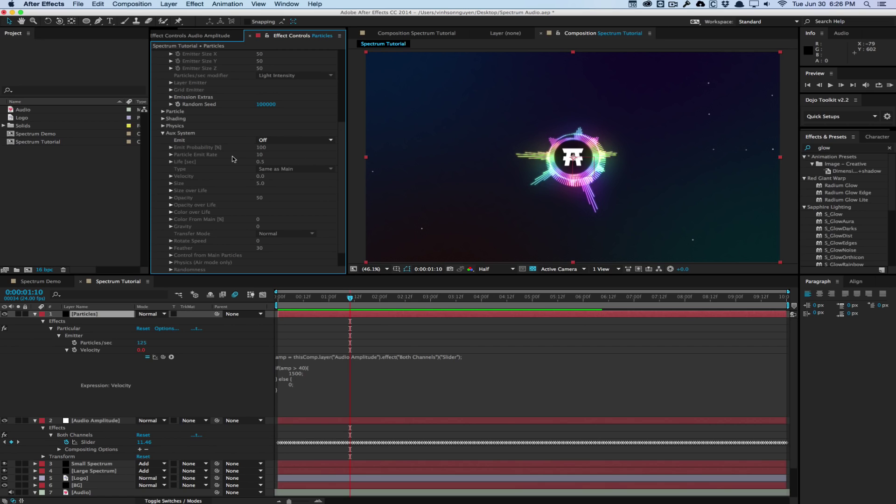
left_click(278, 141)
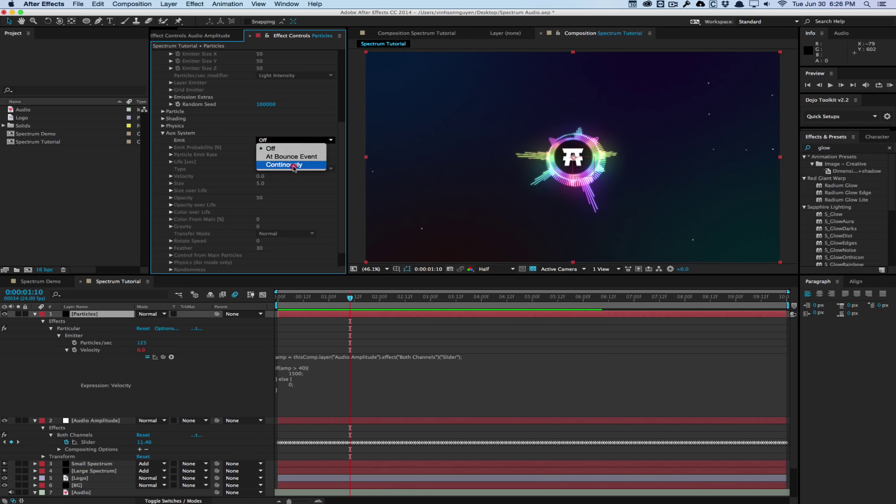
left_click(296, 166)
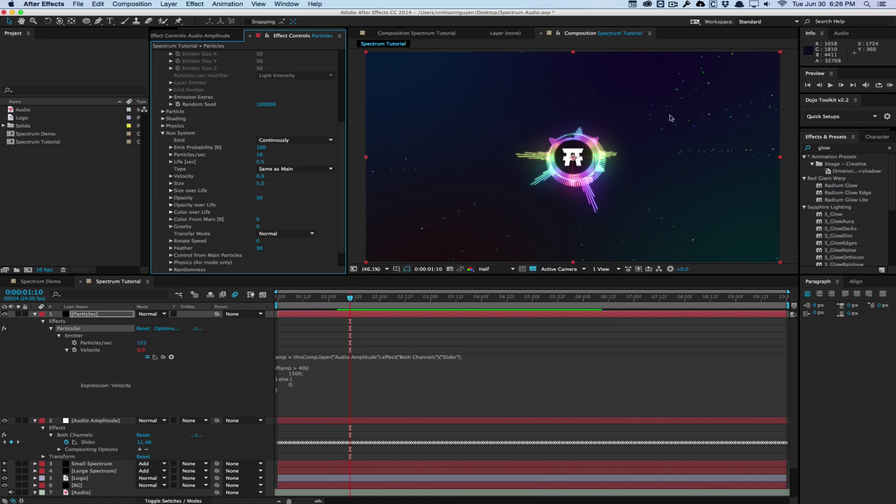
- Set the Aux System's Life to 0.2 seconds and its Particles/sec to 191
scroll(327, 163, "down", 3)
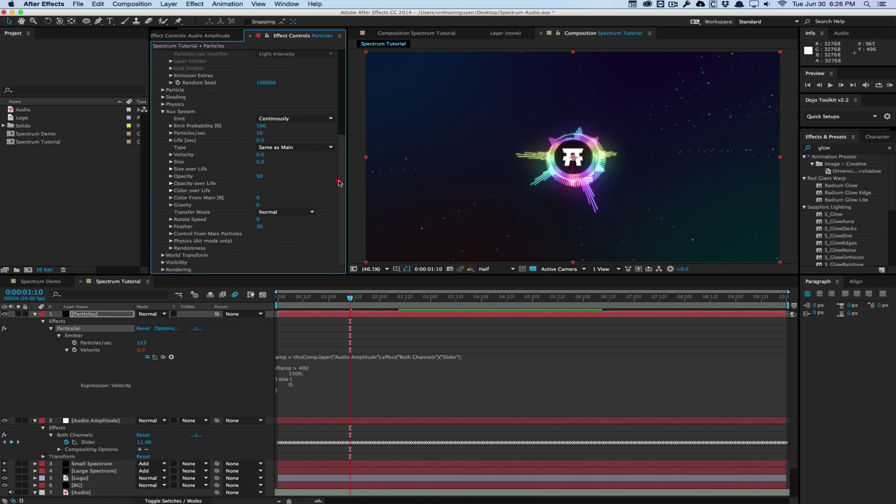
left_click(260, 141)
key("Return")
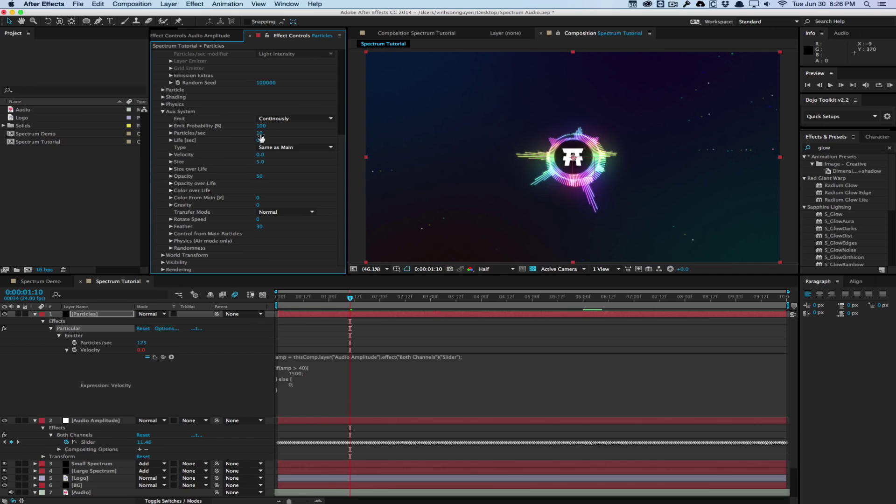
mouse_move(259, 133)
left_mouse_down()
mouse_move(391, 124)
mouse_move(314, 132)
left_mouse_up()
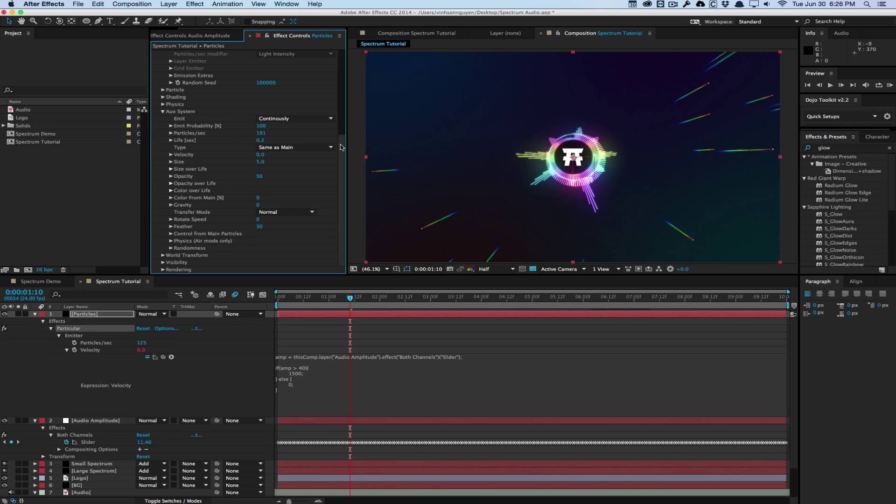
- Recolor the first stop of the Aux System's Color over Life gradient to a pinkish red
left_click(171, 191)
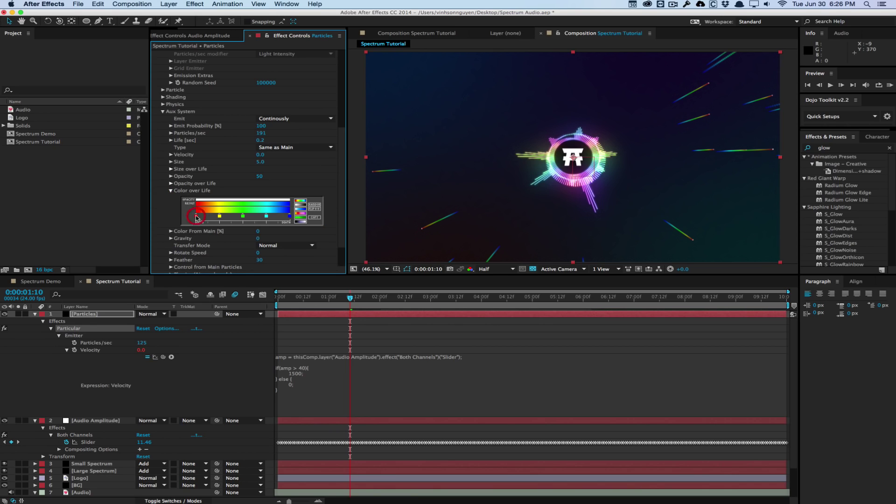
double_click(196, 216)
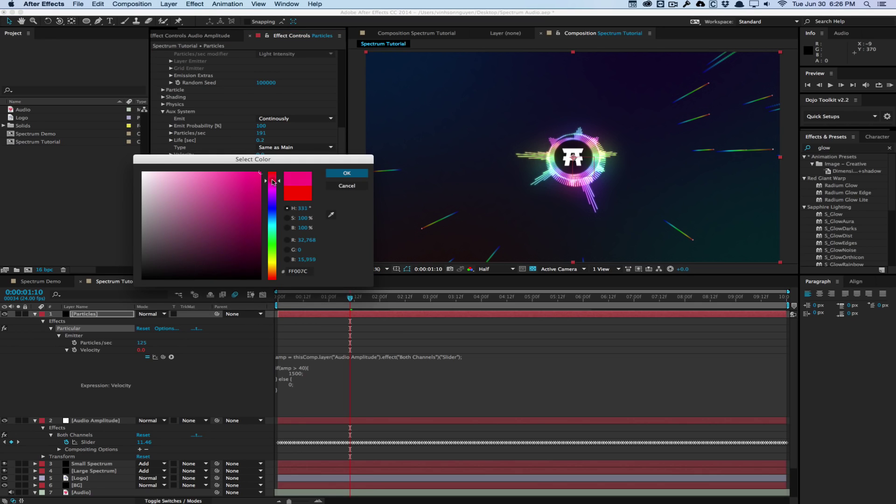
left_click(353, 174)
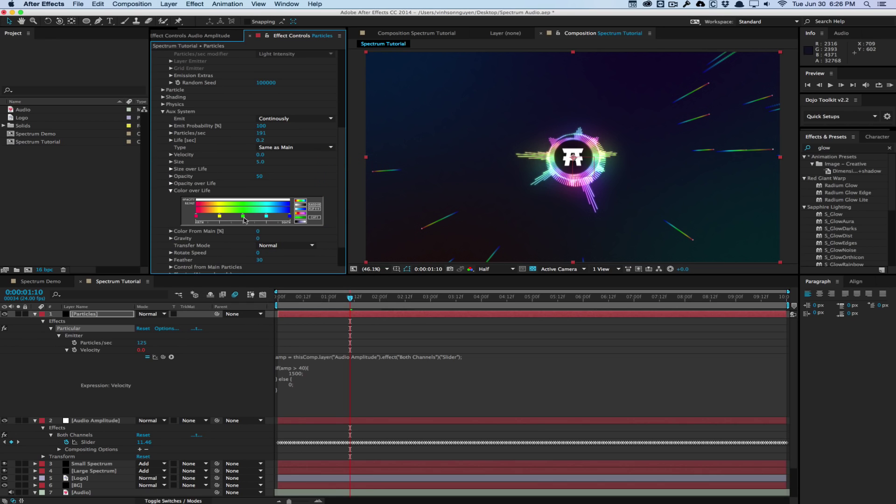
- Shift the middle green stop of the Color over Life gradient toward cyan and move the stops after the first closer to the start
left_click(219, 216)
double_click(244, 219)
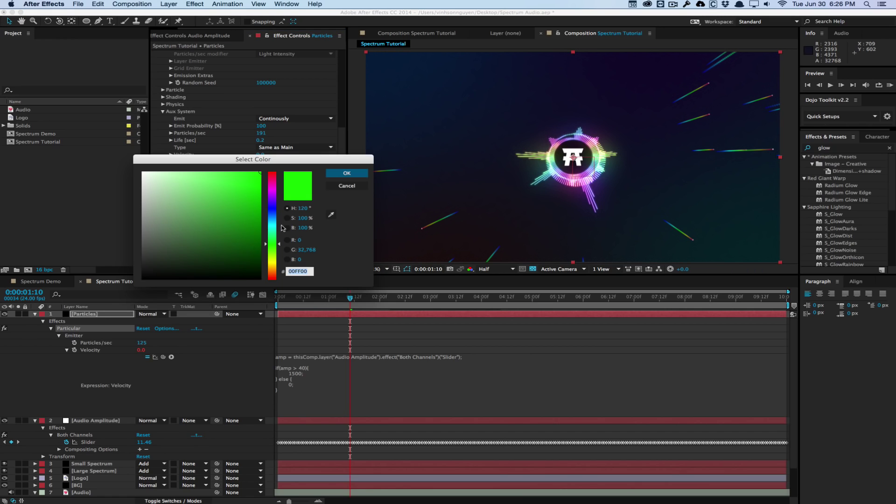
left_click_drag(275, 239, 210, 216)
left_click(346, 173)
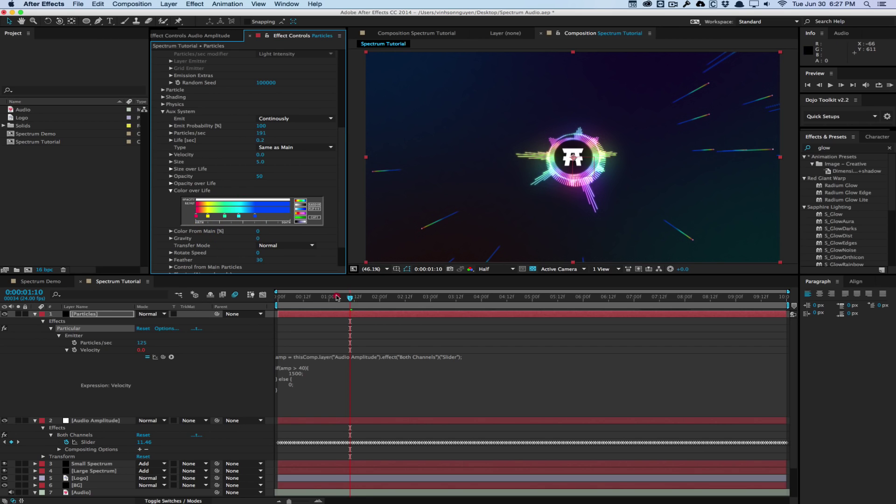
- Go to 0:00:00:18 and set the Aux System's Transfer Mode to Add
left_click_drag(359, 293, 317, 294)
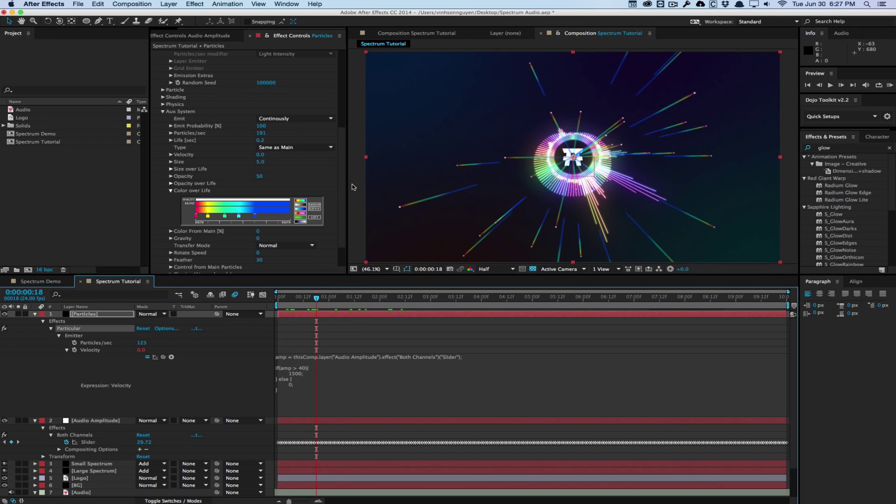
scroll(334, 231, "down", 3)
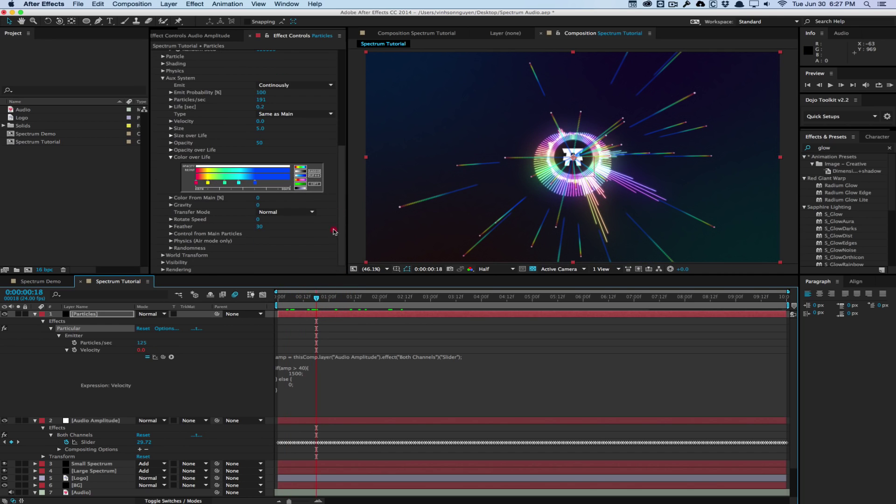
left_click(285, 212)
left_click(280, 227)
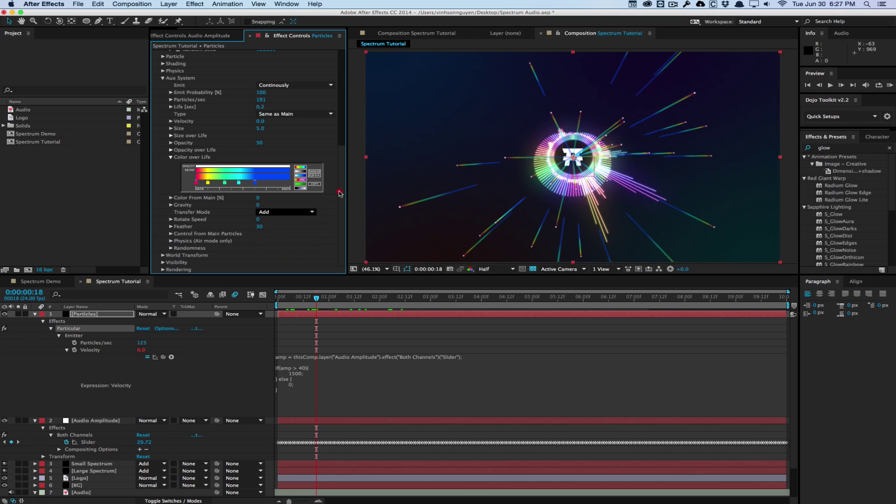
- Set the blending mode of the Particles layer to Add
scroll(339, 194, "up", 10)
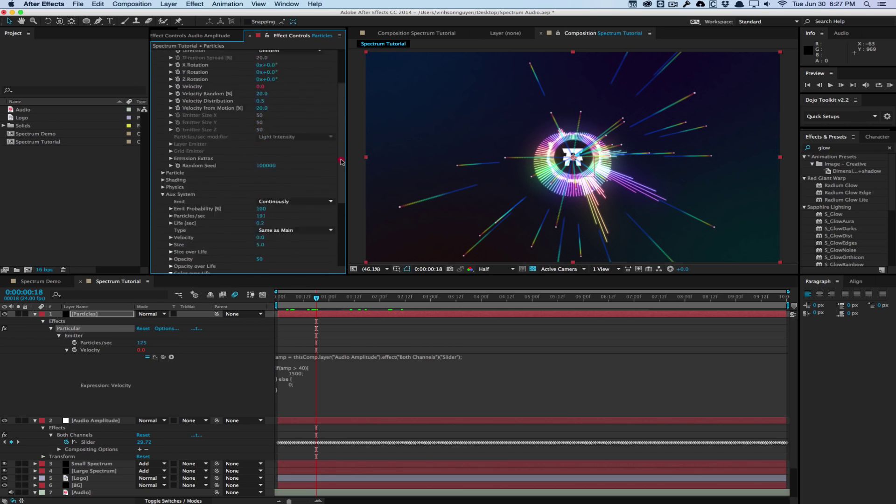
scroll(341, 162, "down", 10)
scroll(337, 205, "up", 3)
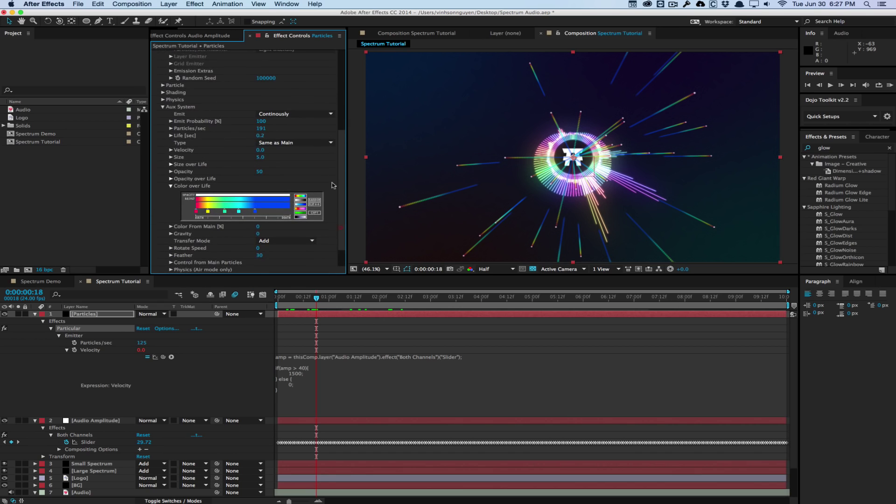
left_click(159, 314)
left_click(160, 244)
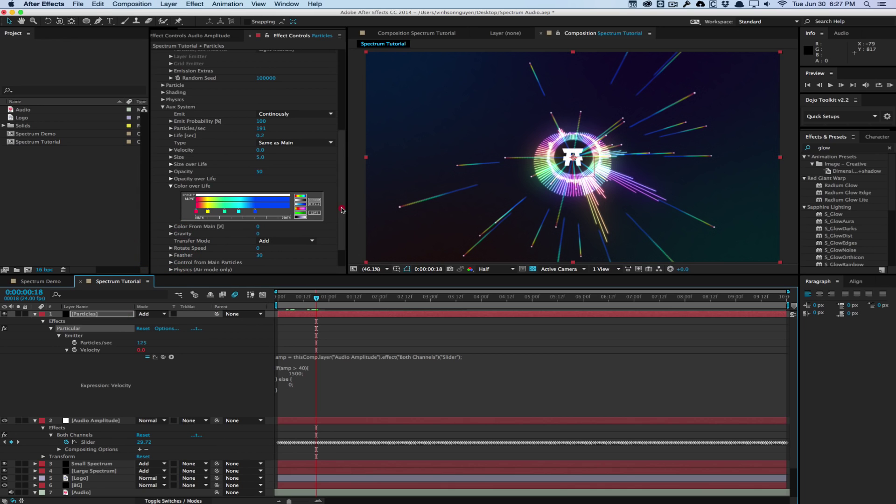
- Set the Aux System's Opacity to 100
scroll(343, 210, "up", 1)
left_click(258, 182)
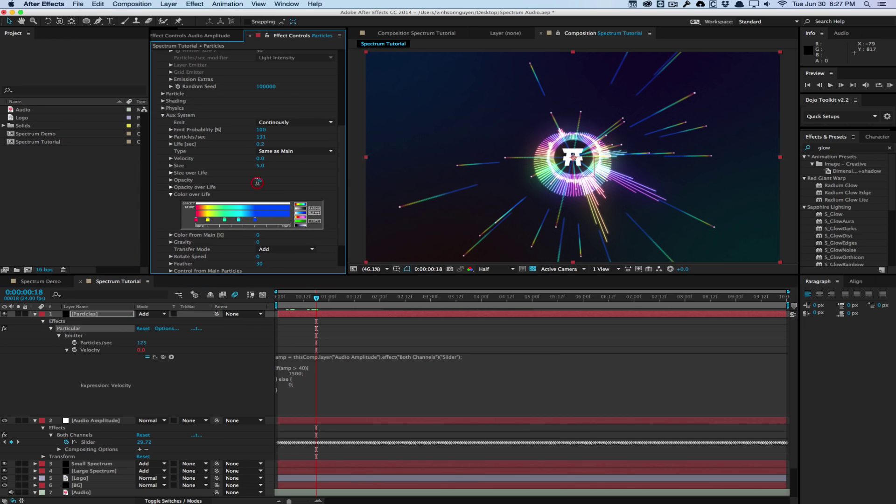
type("100")
key("Return")
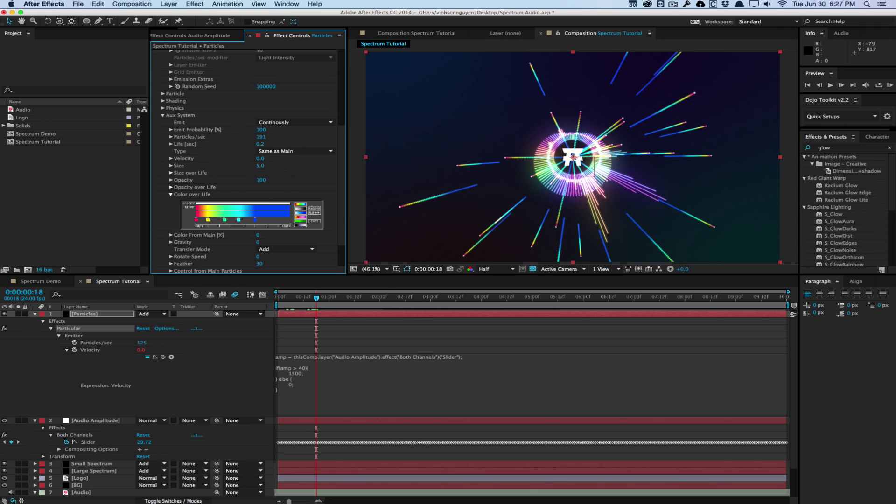
- Set the Aux System's Size to 3.5 and its Particles/sec to 293
left_click(260, 166)
key("Return")
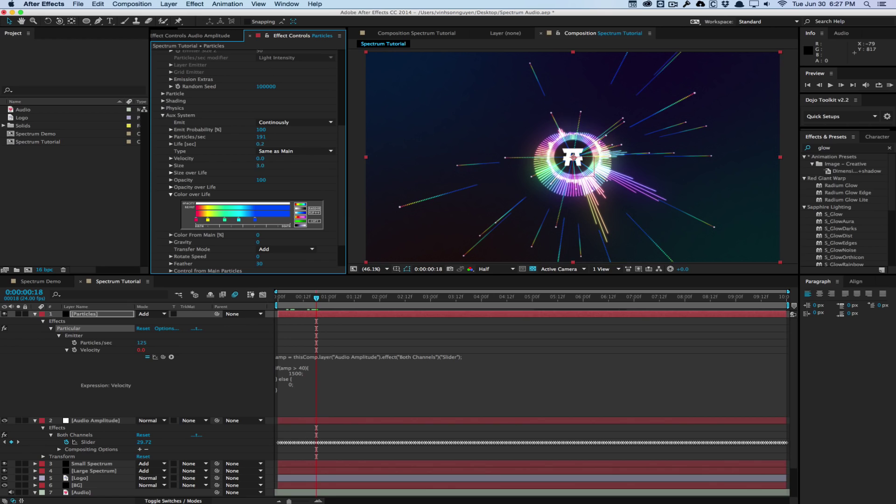
left_click(261, 167)
type("3.5")
key("Return")
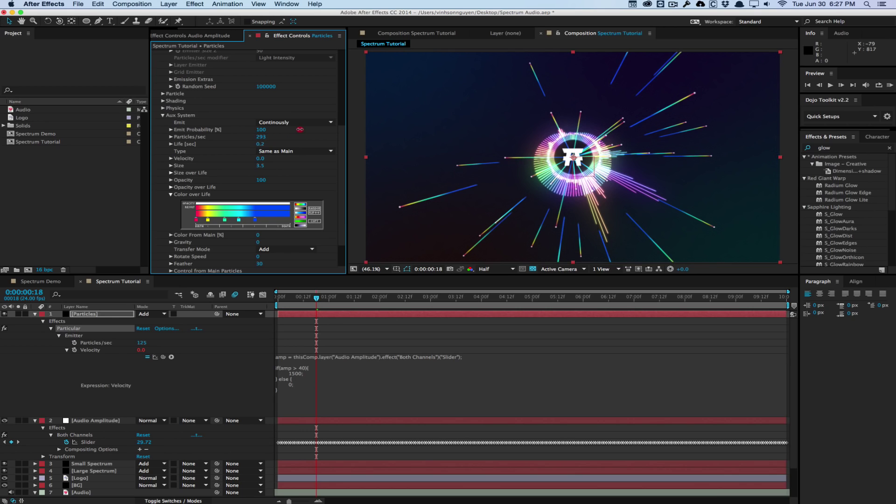
left_click(300, 130)
- Add a Glow effect to the Particles layer with Glow Threshold 100%, Glow Radius 58 and Glow Intensity 1.8
scroll(344, 189, "down", 4)
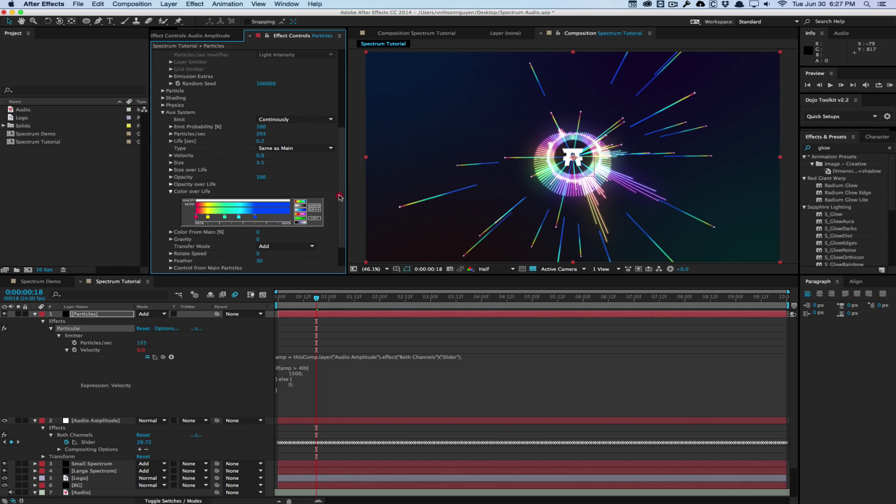
left_click(338, 205)
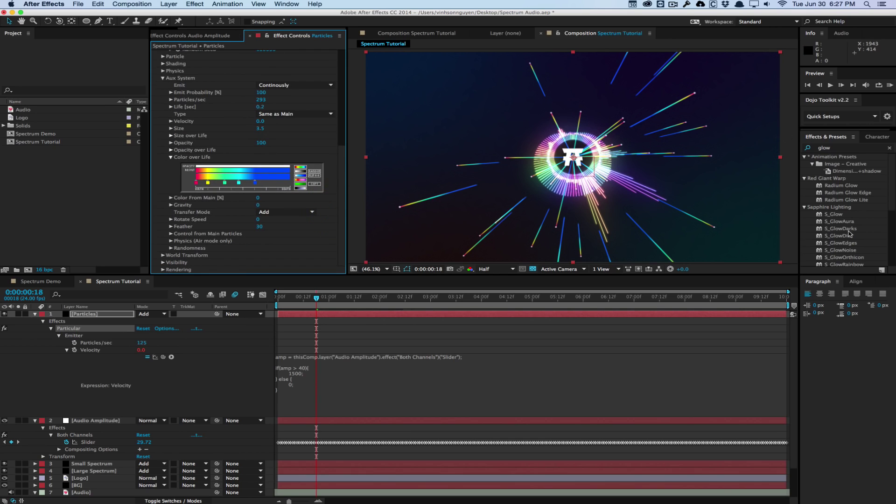
scroll(848, 233, "down", 5)
left_click_drag(835, 202, 232, 245)
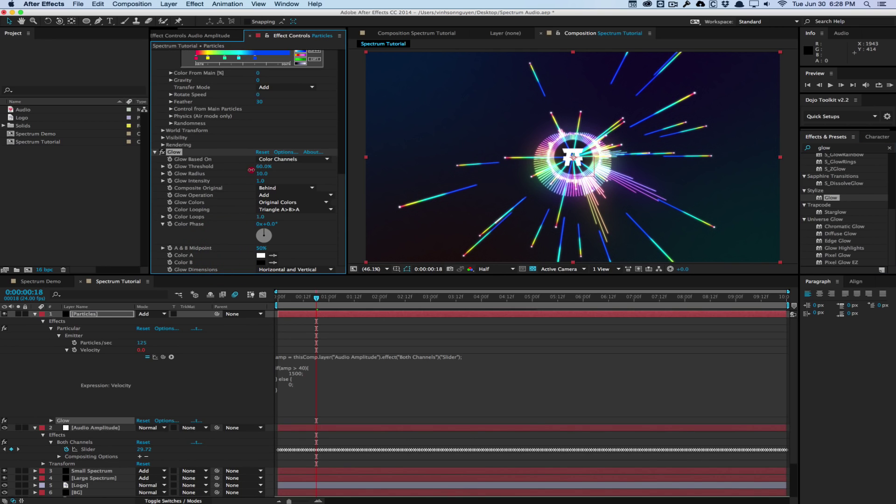
mouse_move(260, 167)
left_mouse_down()
mouse_move(308, 164)
mouse_move(238, 179)
mouse_move(259, 176)
left_mouse_up()
- Duplicate the Particles layer's Glow effect and set the copy to Threshold 63.1%, Radius 132 and Intensity 0.2
key("super+d")
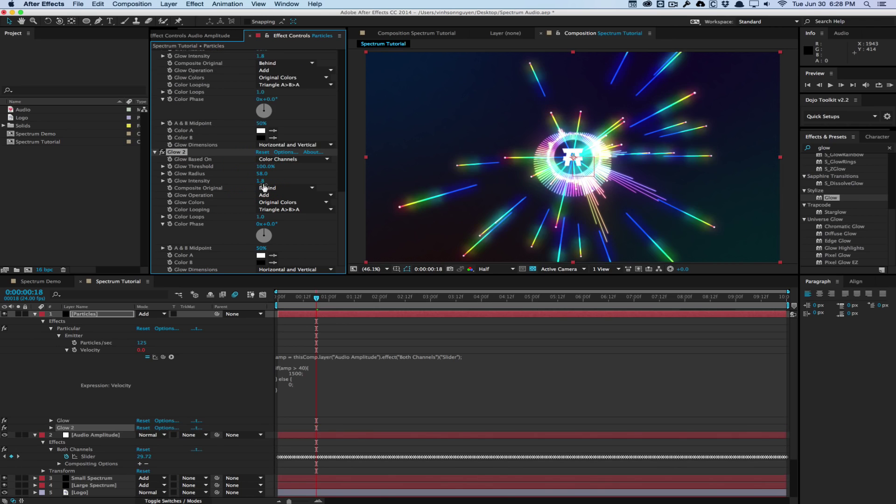
left_click_drag(261, 174, 151, 200)
left_click_drag(271, 166, 254, 182)
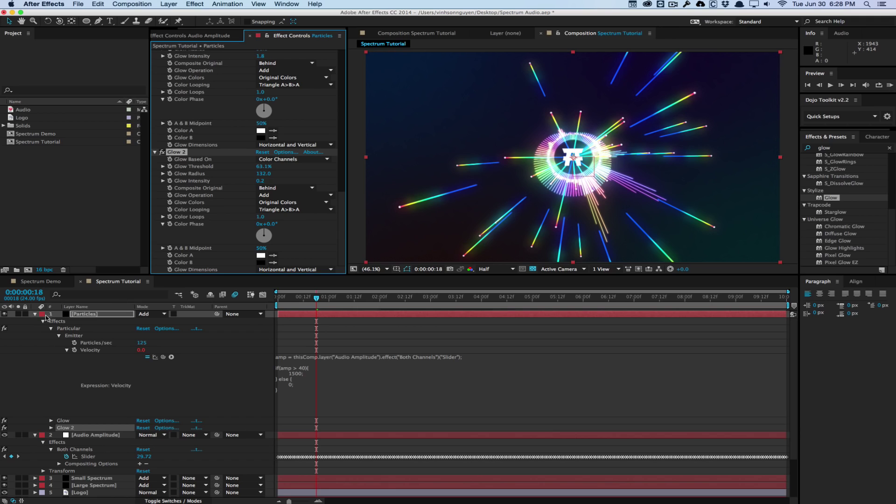
- Move the Particles layer directly below the Logo layer and go to 0:00:04:23
left_click(35, 315)
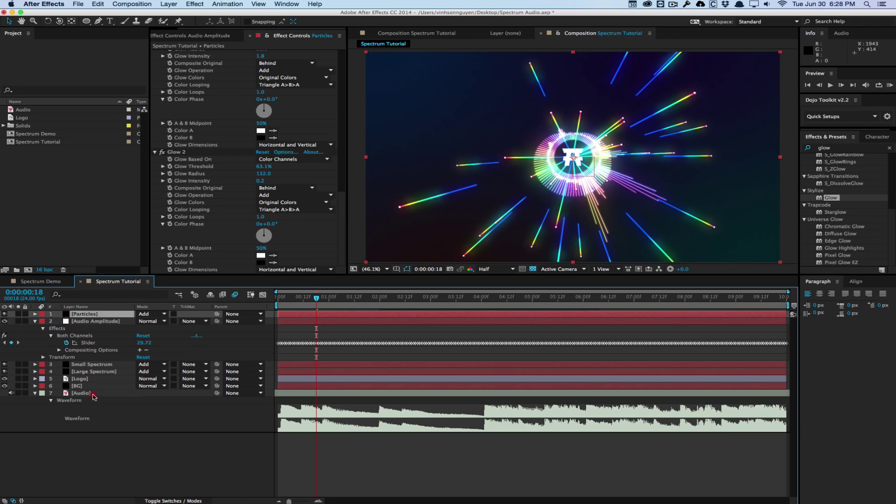
left_click_drag(95, 388, 96, 383)
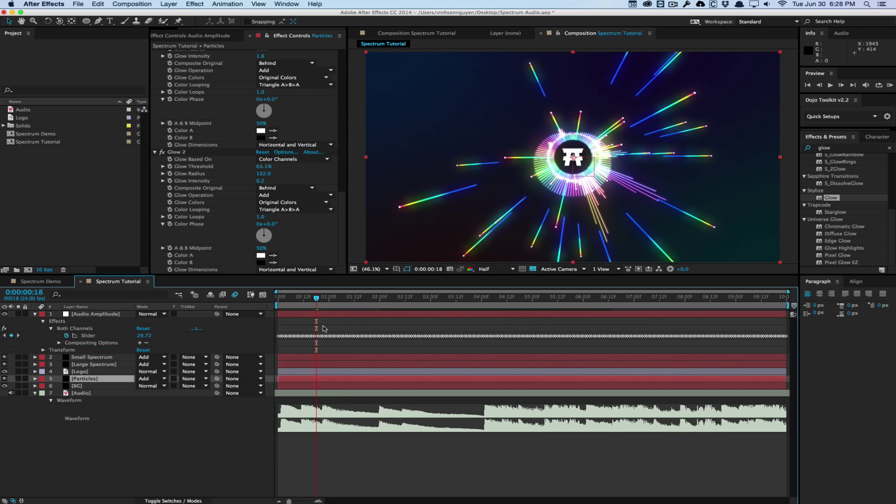
left_click_drag(321, 301, 529, 287)
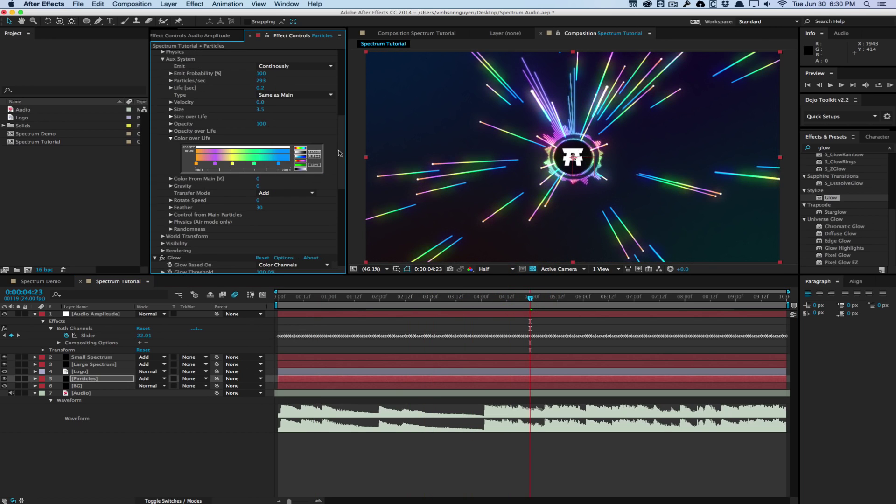
- Set the Size of Particular's main particles to 4
left_click_drag(341, 153, 337, 83)
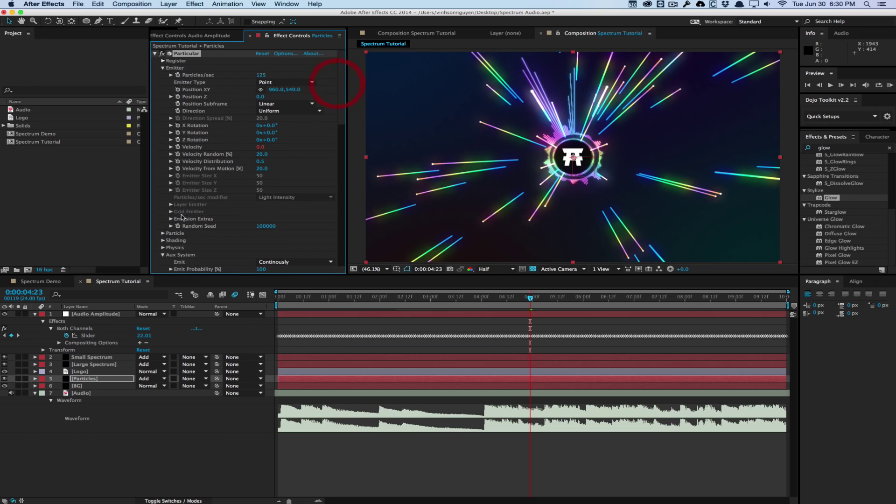
left_click(165, 233)
scroll(170, 230, "down", 5)
left_click(261, 176)
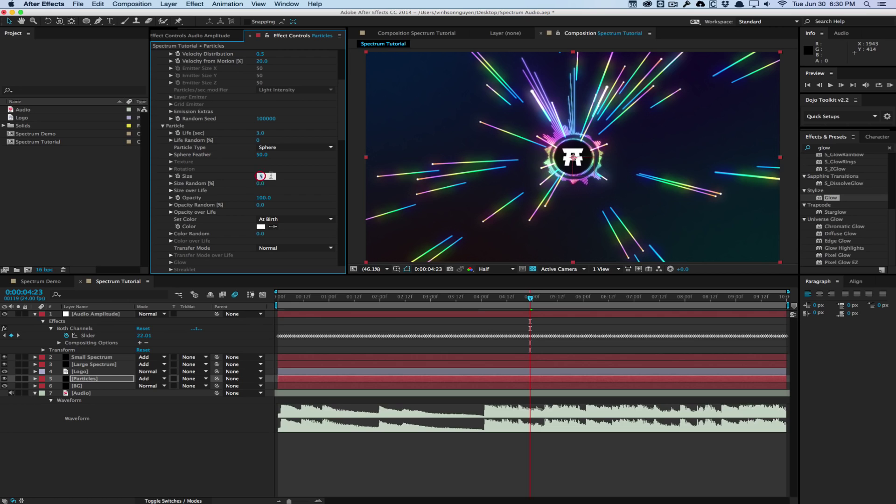
type("4")
key("Return")
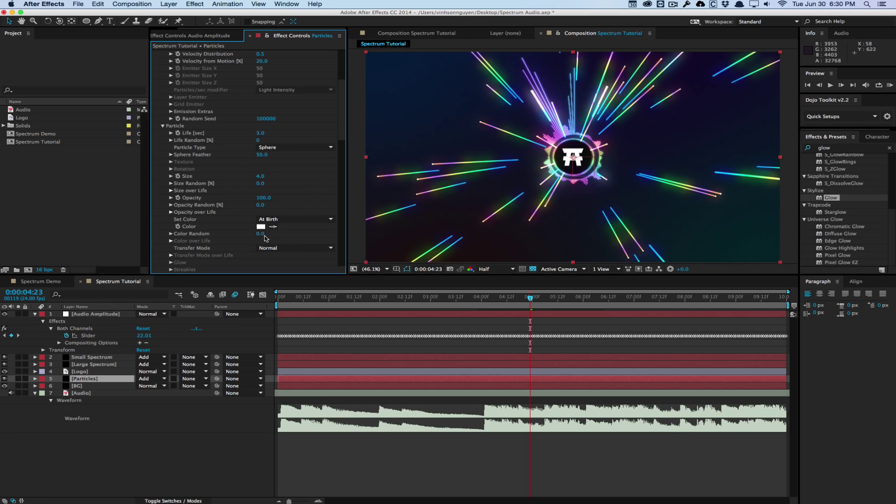
- Set the main particles' Color Random to 35 and their Transfer Mode to Add
left_click_drag(261, 233, 273, 232)
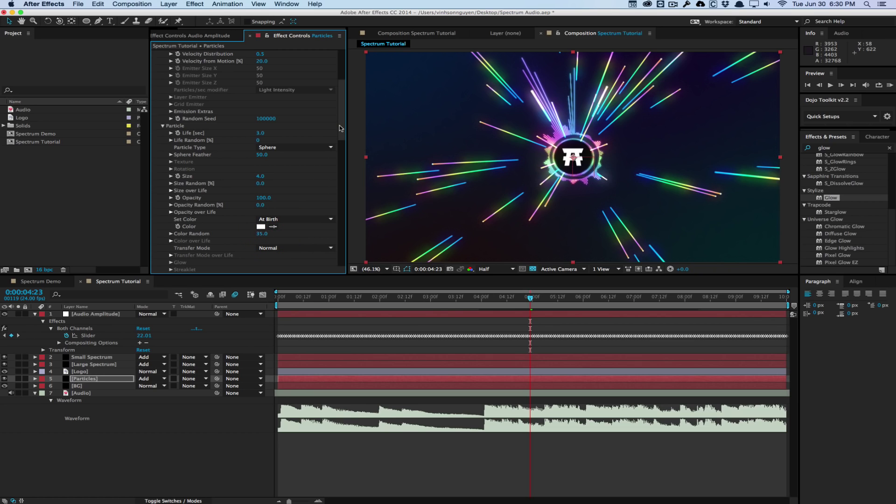
mouse_move(340, 129)
left_mouse_down()
mouse_move(340, 158)
mouse_move(341, 139)
left_mouse_up()
left_click(281, 172)
left_click(276, 187)
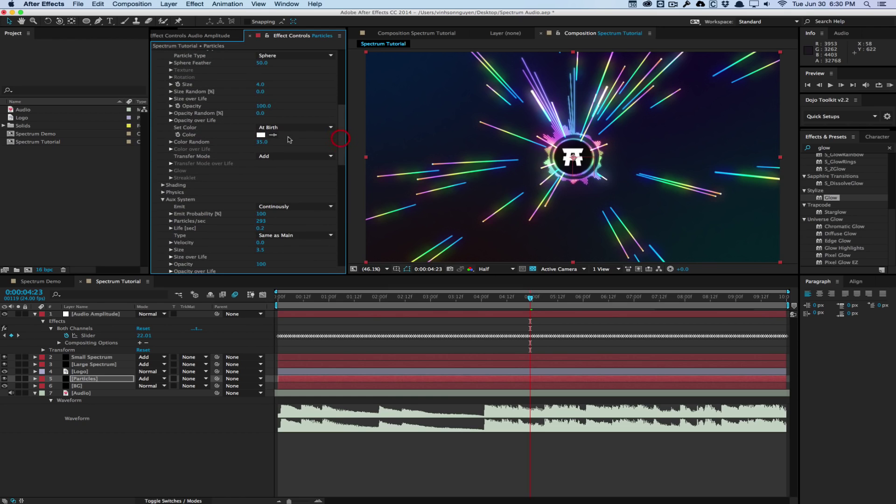
- Reshape the main particles' Opacity over Life curve into a smooth fade from full opacity to zero
left_click(170, 120)
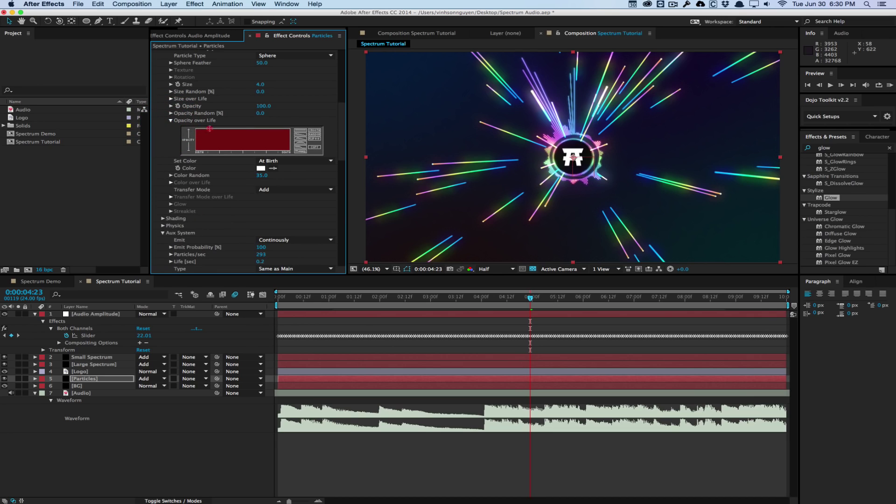
left_click_drag(210, 128, 296, 152)
left_click(314, 129)
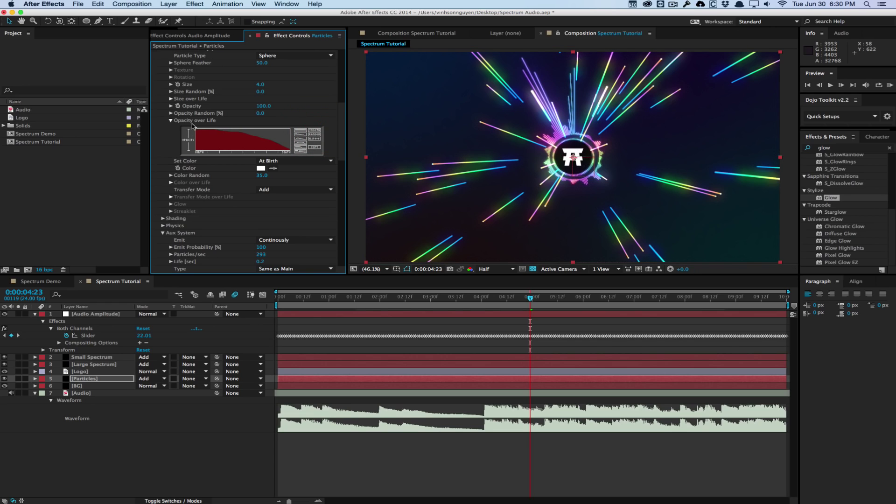
- Try an Affect Position of 58 for the Turbulence Field in Particular's Air physics
left_click(164, 226)
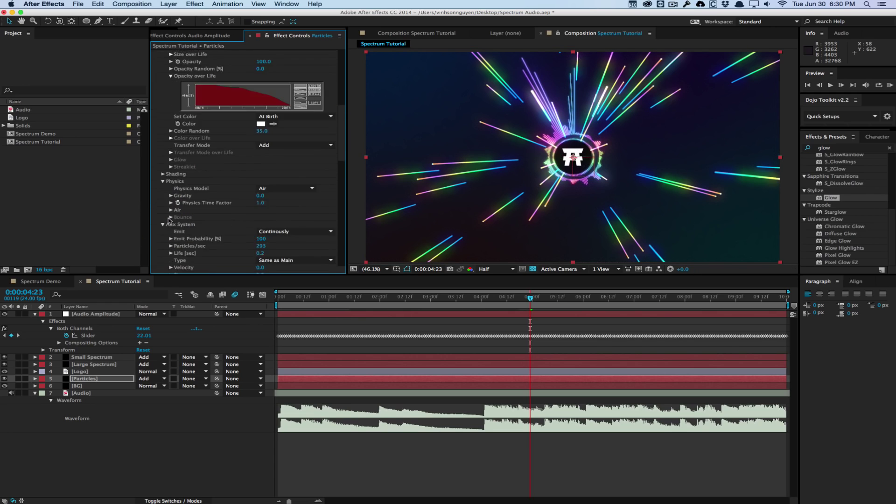
left_click(171, 210)
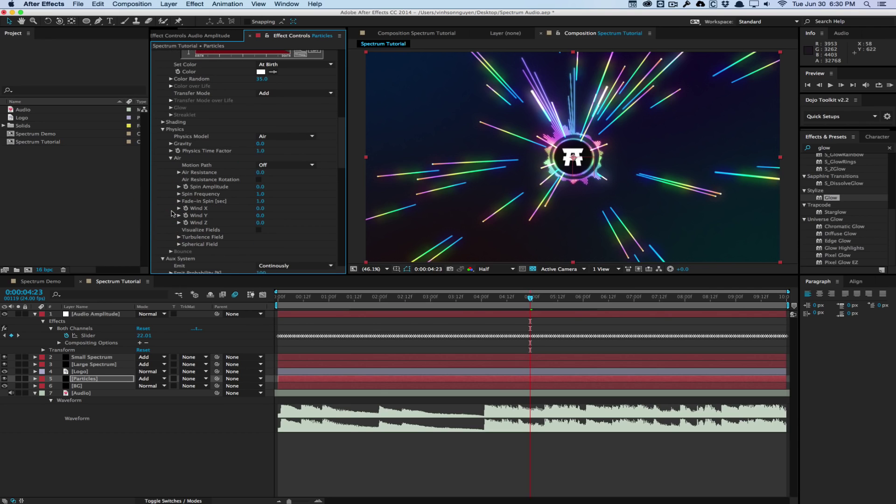
left_click(179, 238)
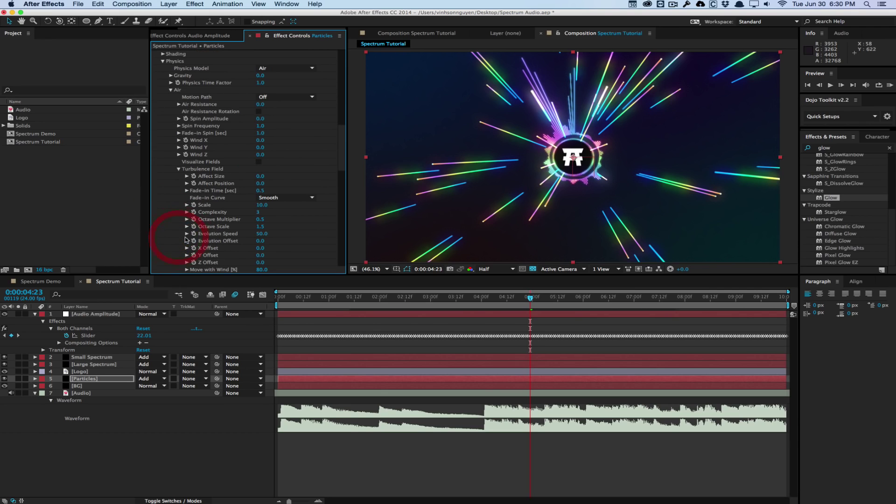
left_click_drag(260, 184, 283, 183)
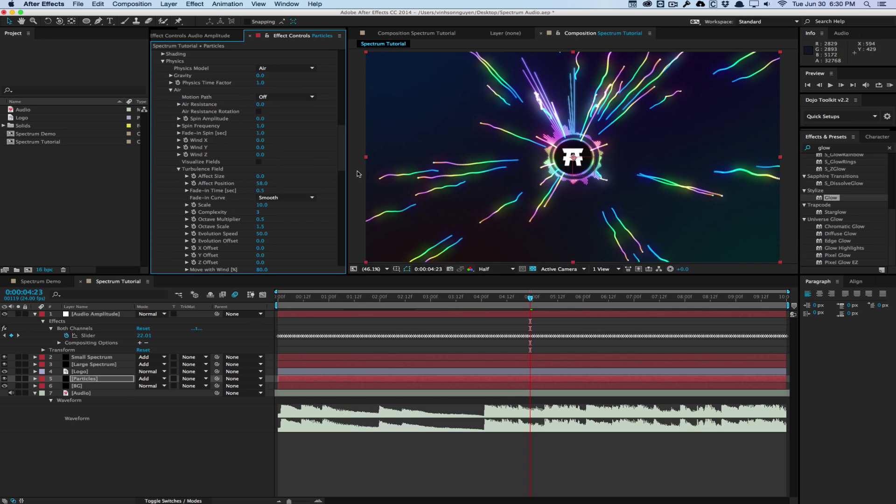
key("super+z")
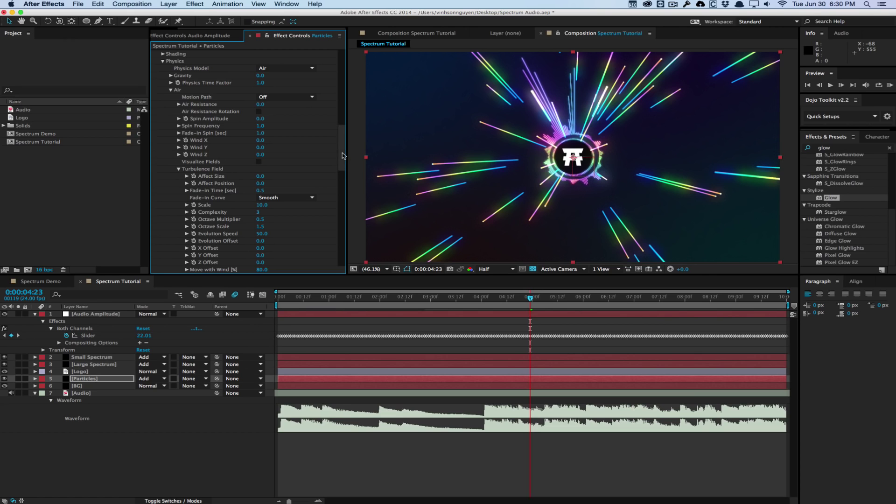
left_click_drag(342, 155, 336, 63)
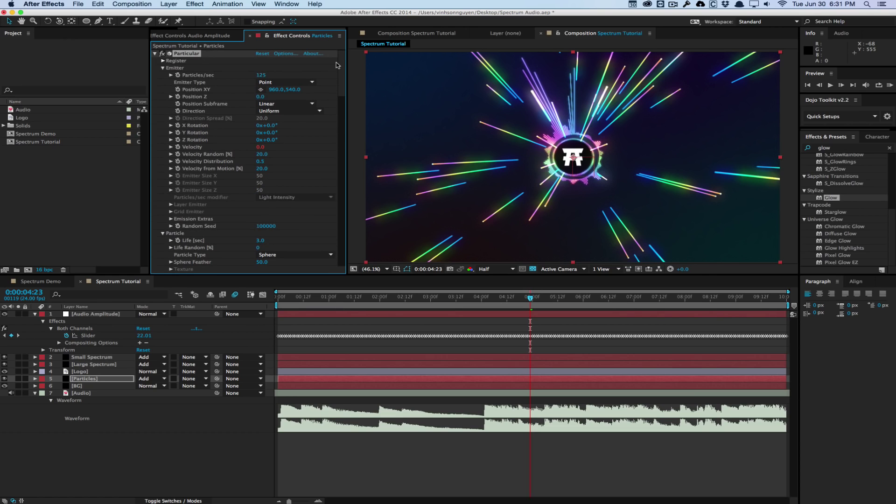
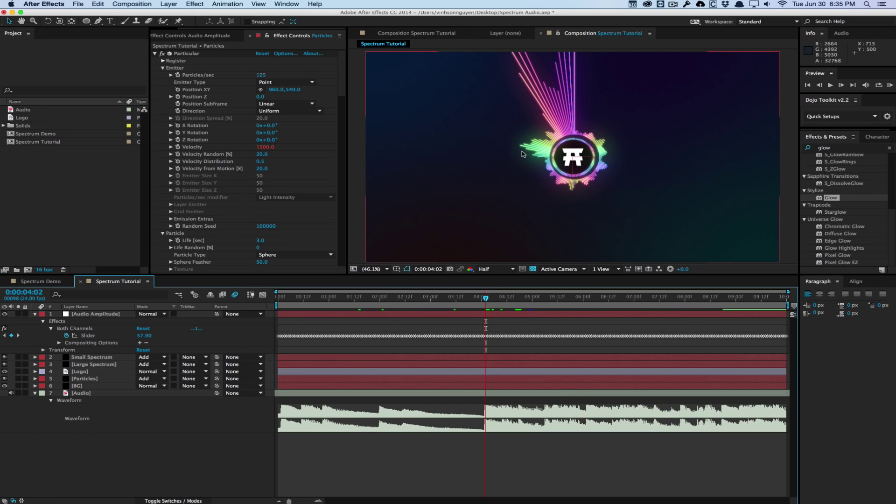
- Duplicate the Large Spectrum layer and place the copy between the Particles and BG layers
left_click(110, 359)
left_click(109, 364)
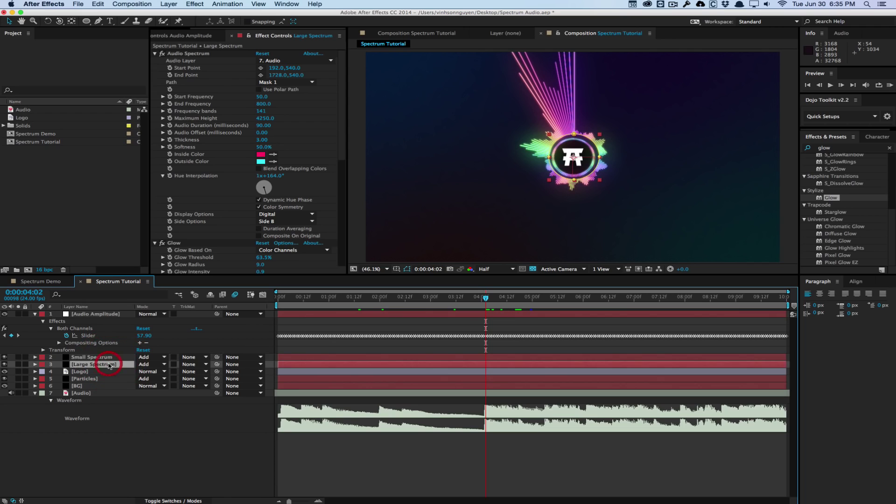
key("super+d")
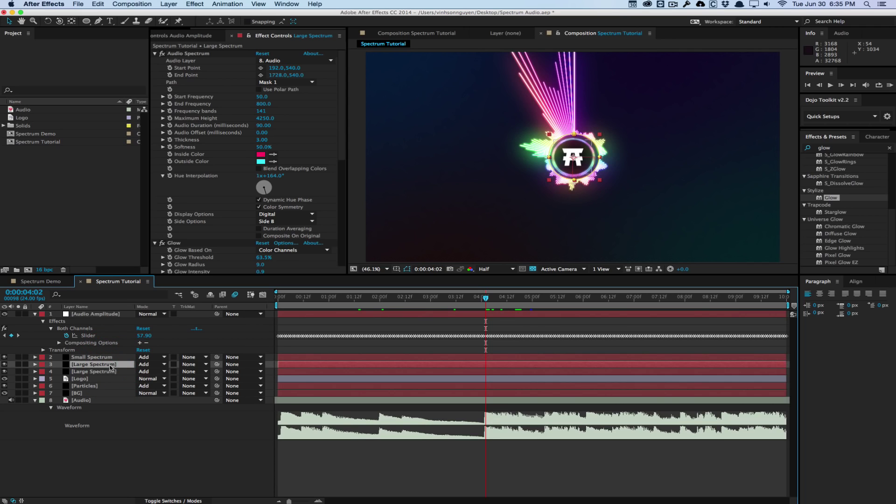
left_click_drag(110, 365, 110, 390)
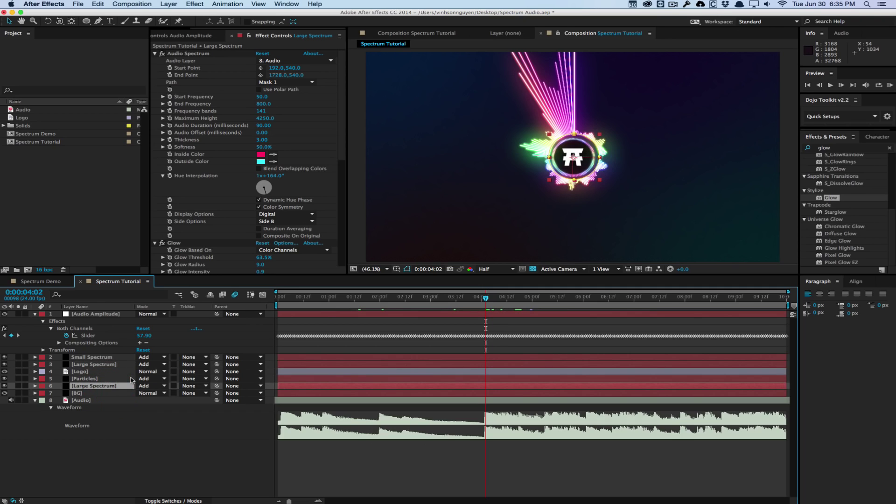
- Rename the duplicated spectrum layer as Glow and solo it together with the BG layer
key("Return")
type("Glow")
key("Return")
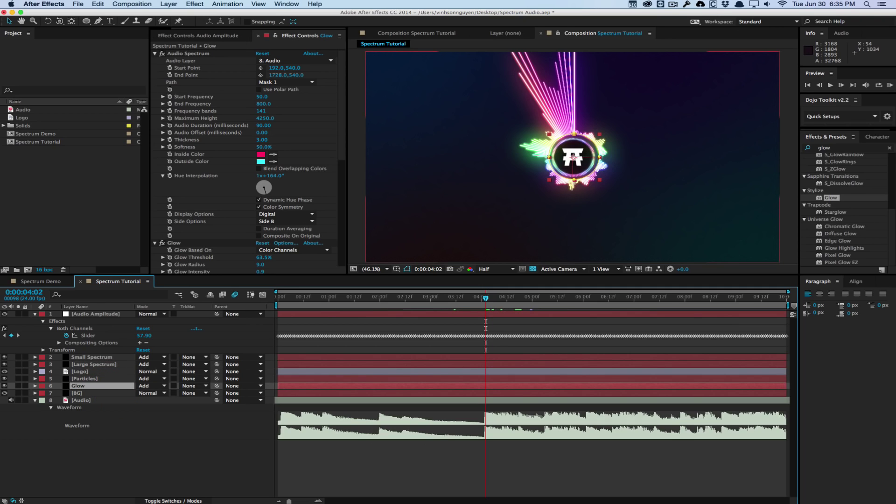
left_click(18, 385)
left_click(18, 393)
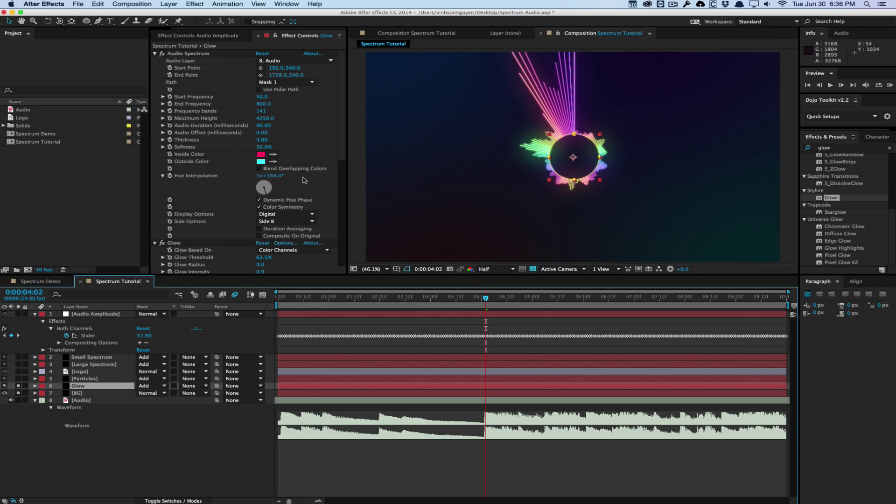
- Go to 0:00:07:00, then add a Gaussian Blur to the Glow layer and raise its Blurriness until the spectrum becomes a soft haze
mouse_move(264, 118)
left_mouse_down()
mouse_move(252, 120)
mouse_move(264, 118)
left_mouse_up()
left_click_drag(171, 134, 125, 141)
left_click_drag(369, 302, 634, 299)
left_click(203, 3)
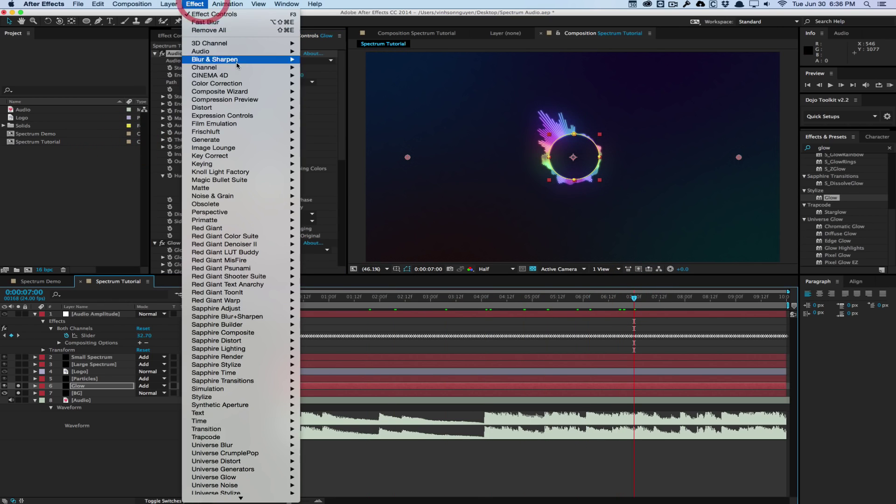
mouse_move(280, 60)
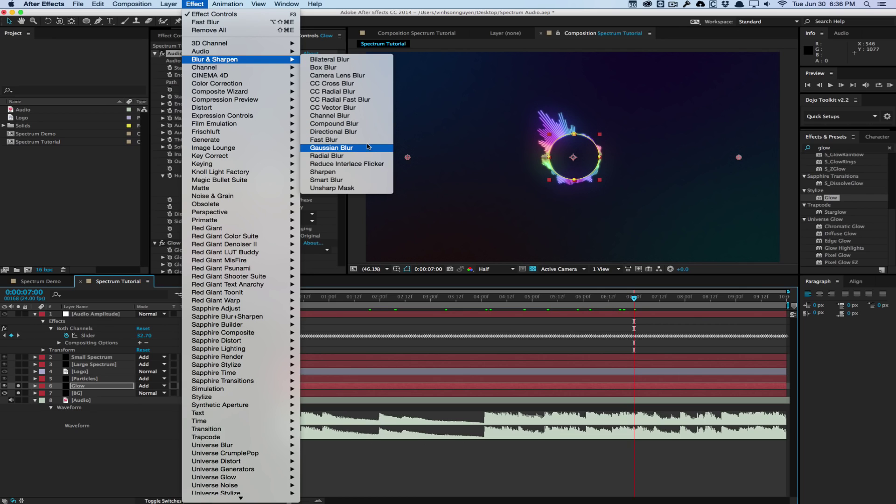
left_click(331, 147)
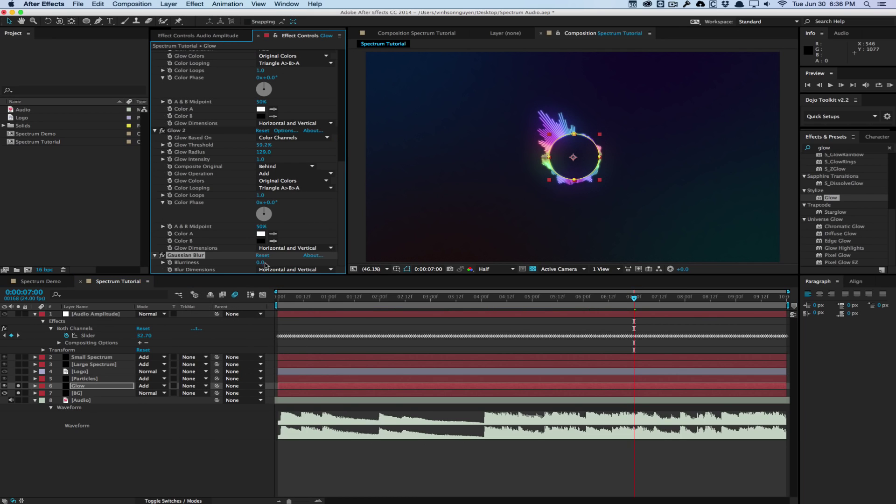
left_click_drag(263, 263, 840, 220)
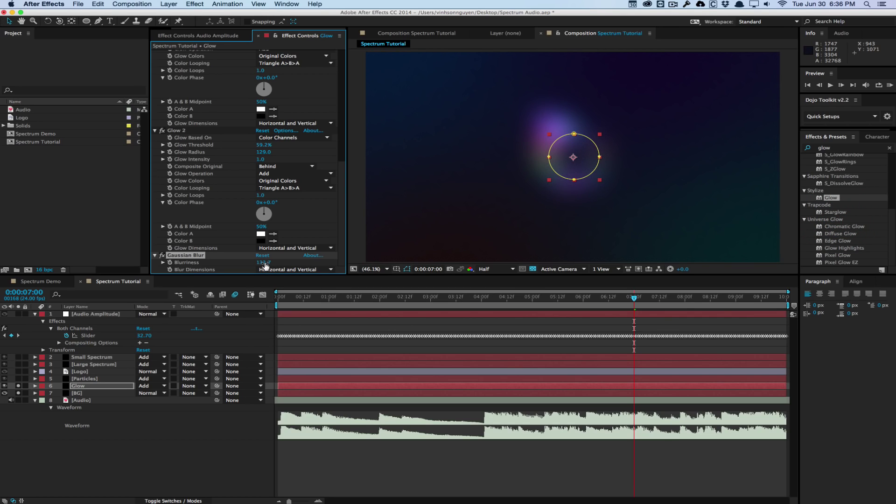
- Duplicate the Glow layer's Gaussian Blur and set the two Blurriness values to 125.4 and 160.2
key("super+d")
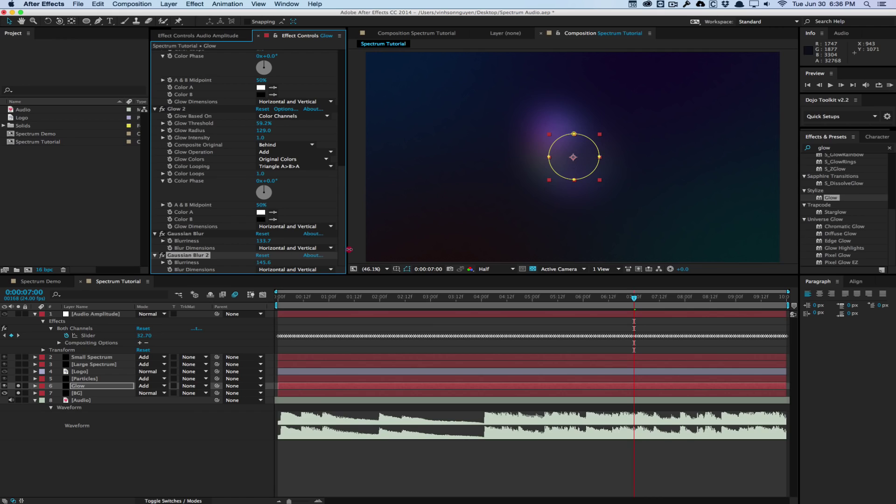
left_click_drag(364, 240, 366, 240)
left_click_drag(264, 241, 301, 239)
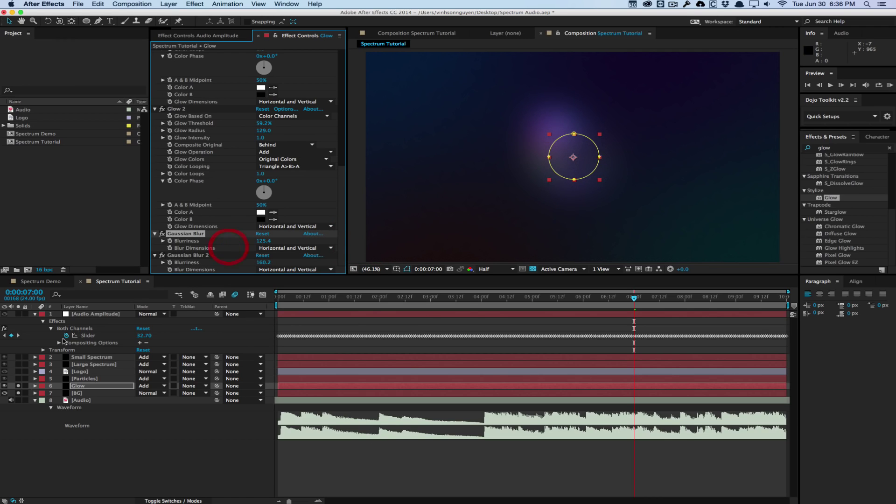
- Duplicate the blurred Glow layer and scale the copy up to 207%
key("super+d")
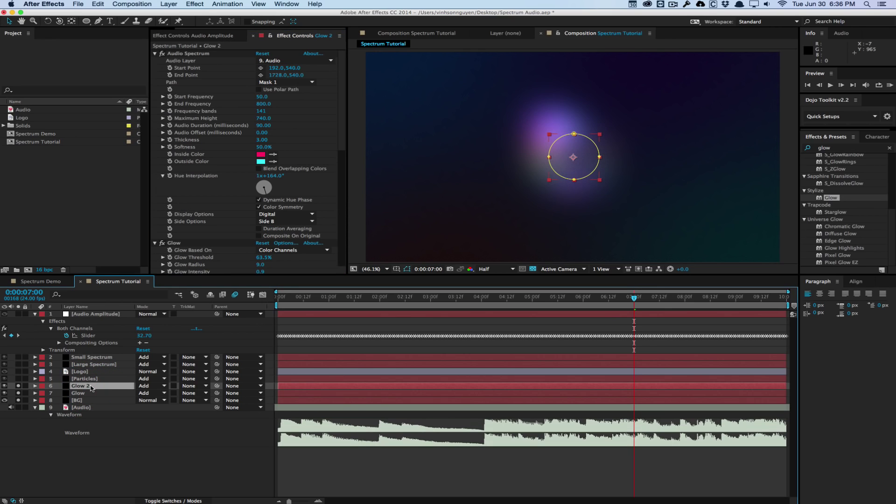
key("s")
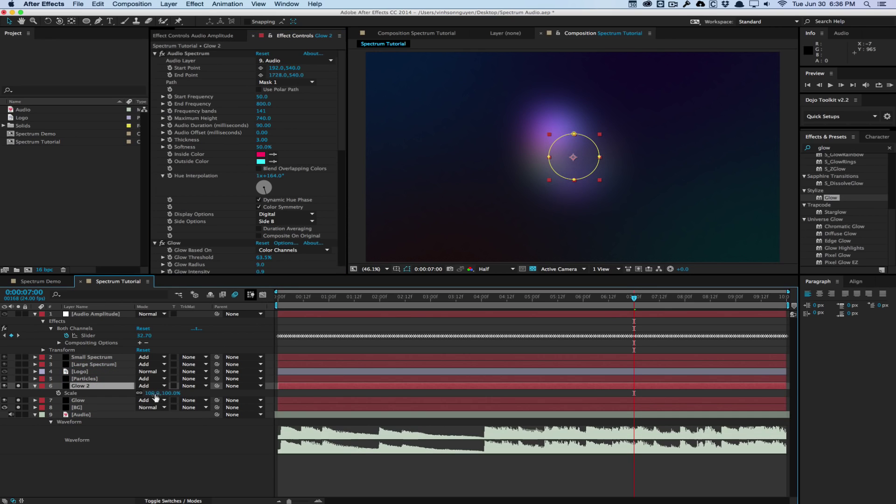
left_click_drag(153, 395, 203, 384)
- Lower the Opacity of both the Glow and Glow 2 layers to 78%
left_click(108, 401, "shift")
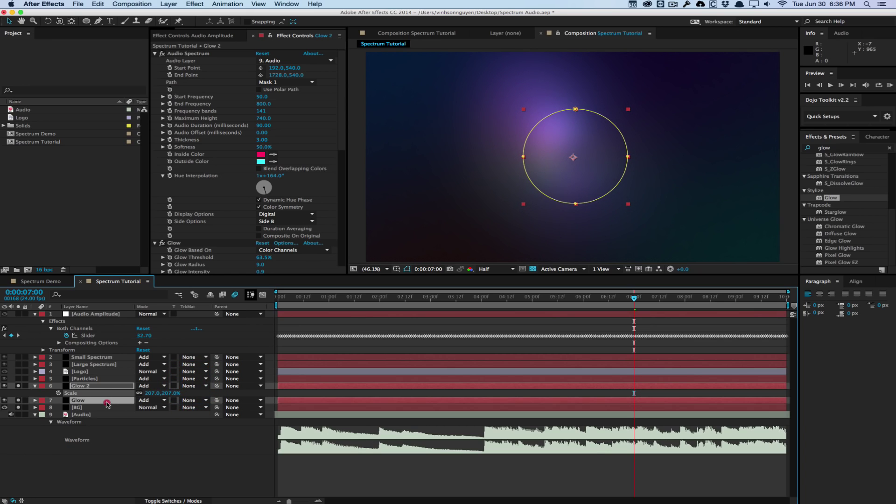
key("t")
left_click_drag(144, 393, 140, 394)
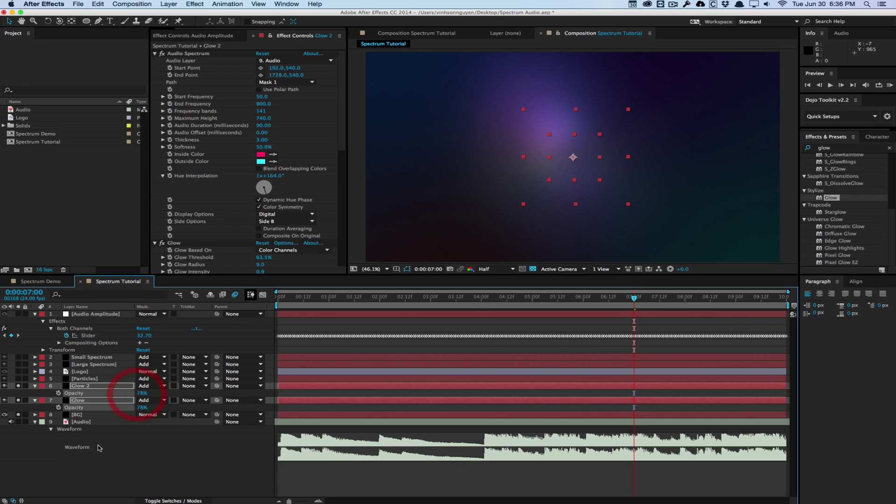
left_click(98, 445)
- Set the first Gaussian Blur on the Glow 2 layer to a Blurriness of 141.4
left_click(100, 389)
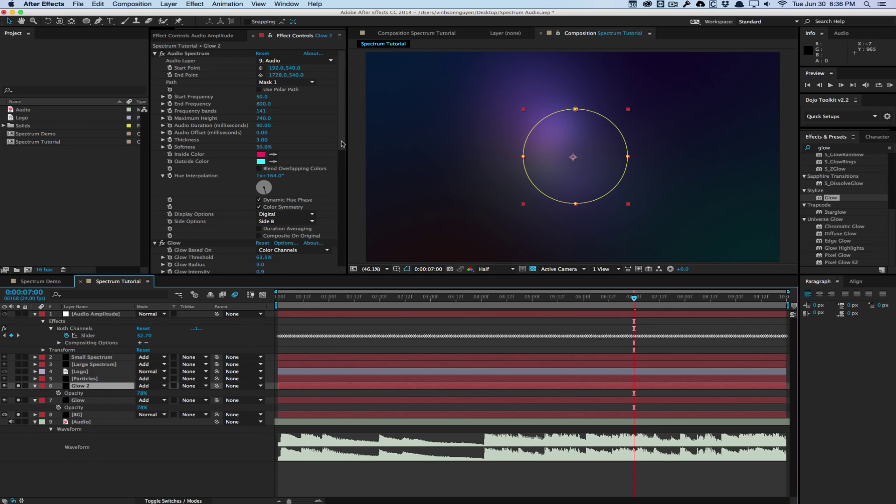
scroll(254, 229, "down", 10)
left_click_drag(263, 241, 304, 236)
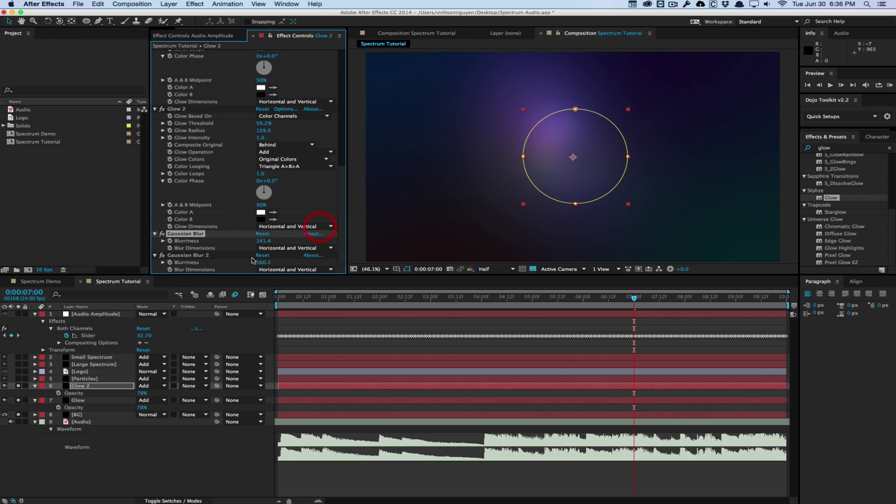
- Move both Gaussian Blurs above the Glow effects in the effect stacks of the Glow 2 and Glow layers
left_click(189, 255, "shift")
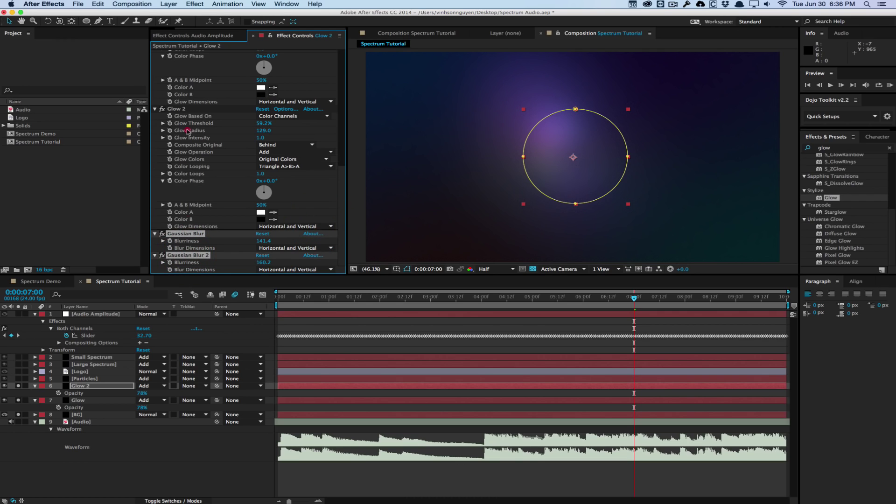
scroll(207, 131, "up", 5)
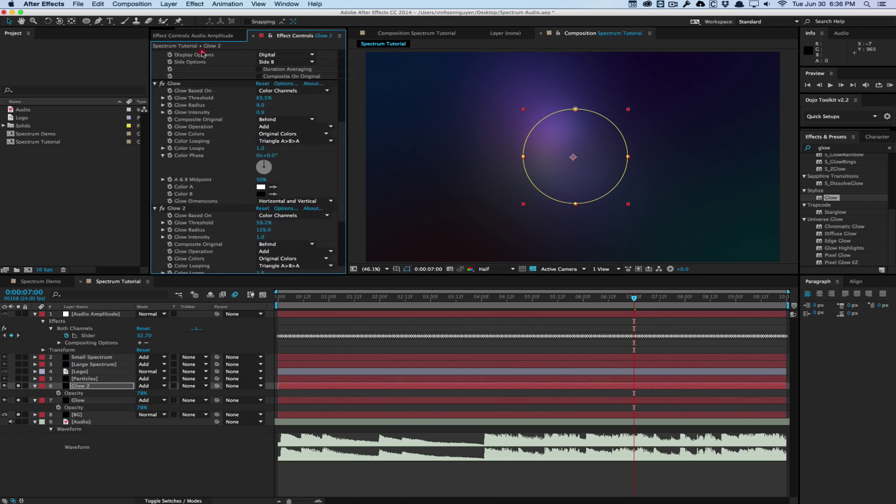
left_click(204, 140)
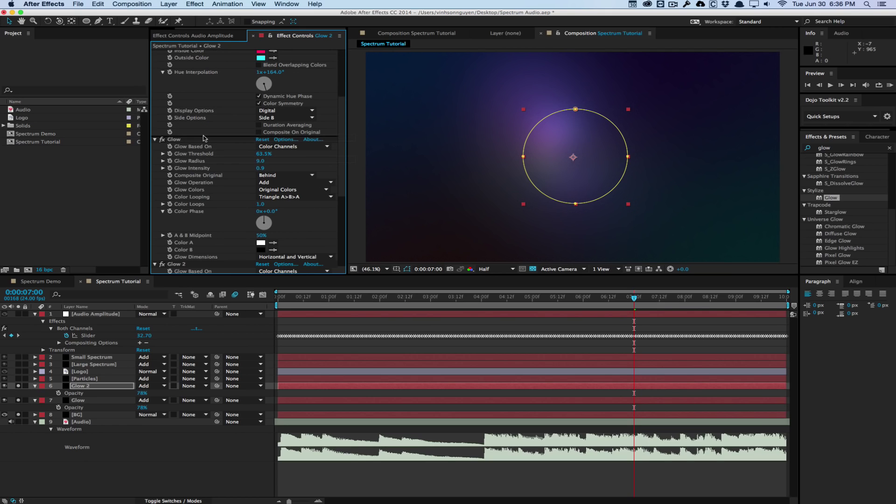
left_click_drag(203, 138, 204, 138)
left_click(101, 400)
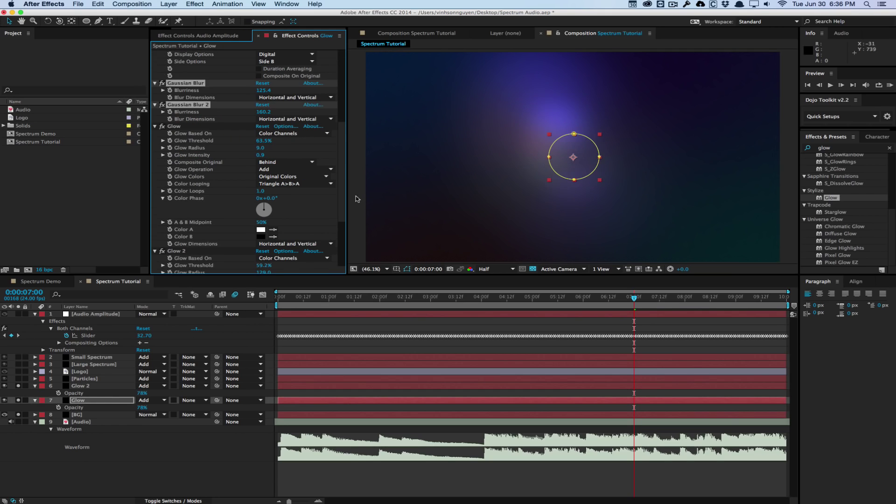
- Turn off solo for the Glow 2, Glow and BG layers and check the full composite at 0:00:02:16
left_click(17, 386)
left_click(18, 414)
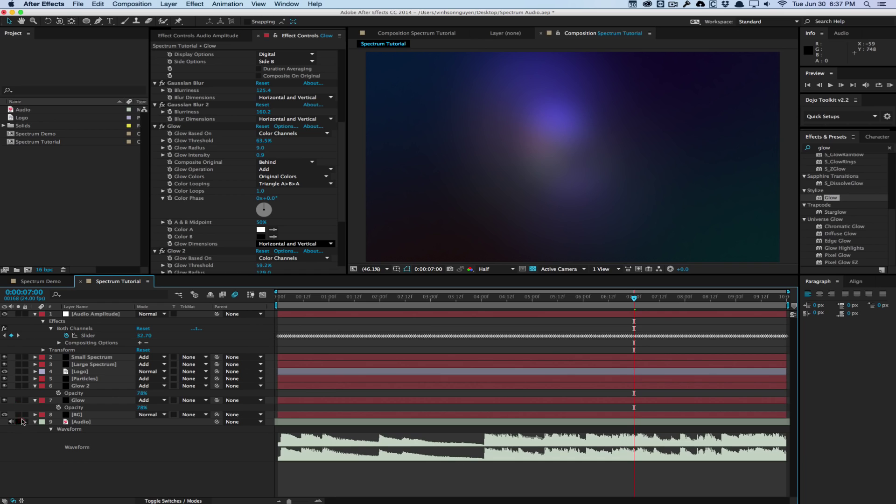
left_click_drag(446, 299, 413, 280)
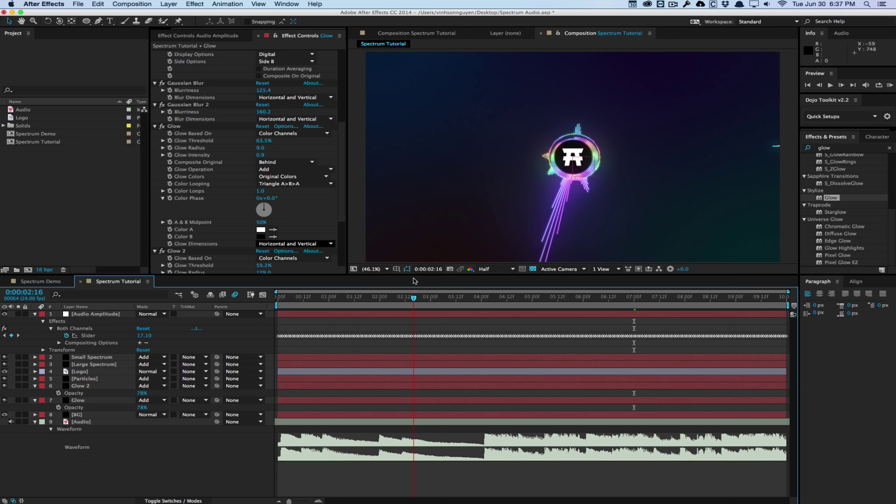
- On the Glow layer, set the Blurriness values to 127.0 and 171.3 and the first Glow's Intensity to 2.3, checking at 0:00:08:01
left_click(77, 400)
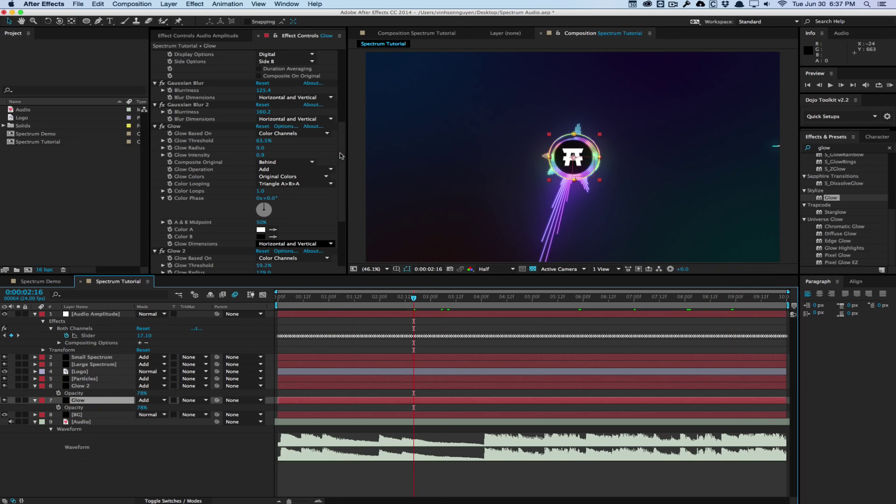
scroll(317, 193, "down", 5)
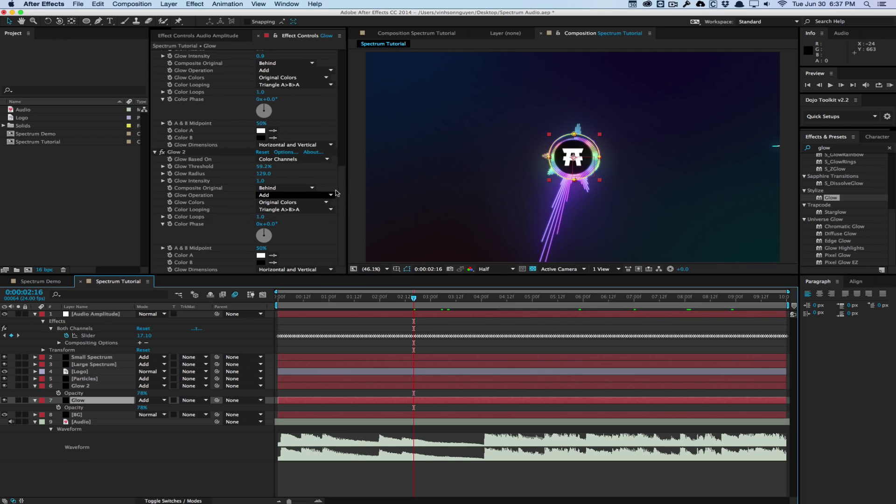
scroll(317, 193, "up", 8)
left_click(621, 298)
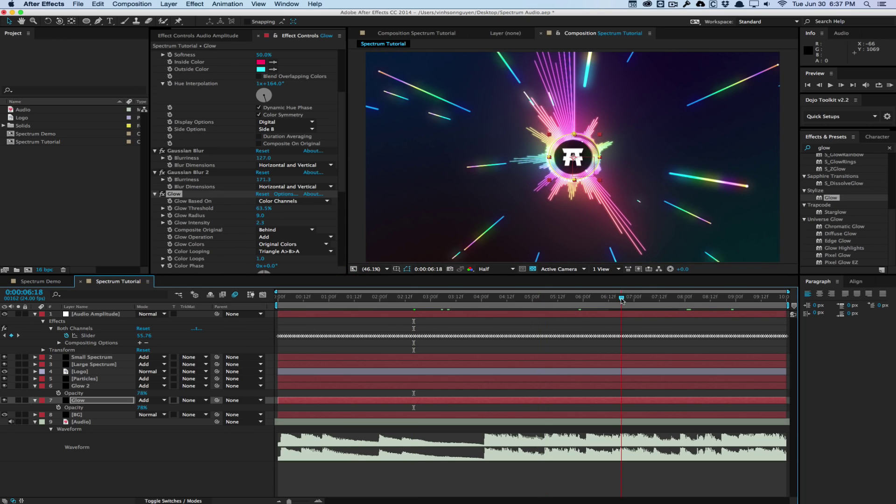
left_click(621, 299)
left_click(686, 299)
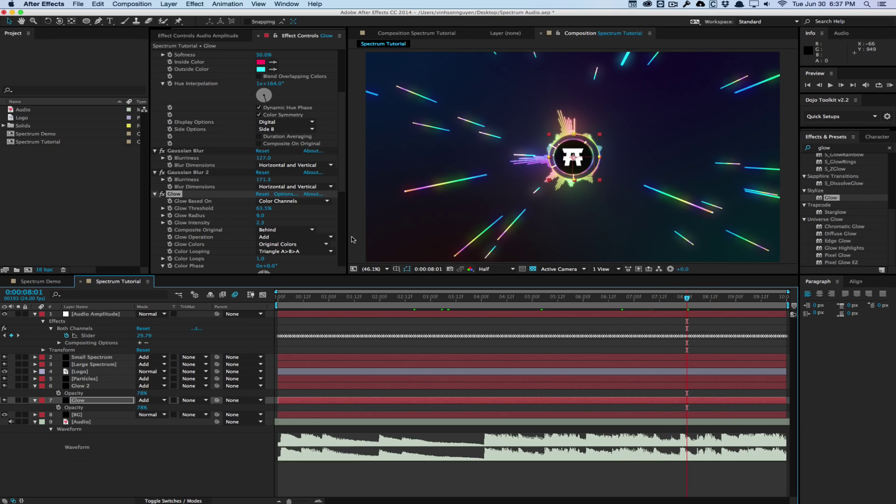
- Show the layer switches and enable motion blur for the Particles layer
left_click(233, 299)
key("F4")
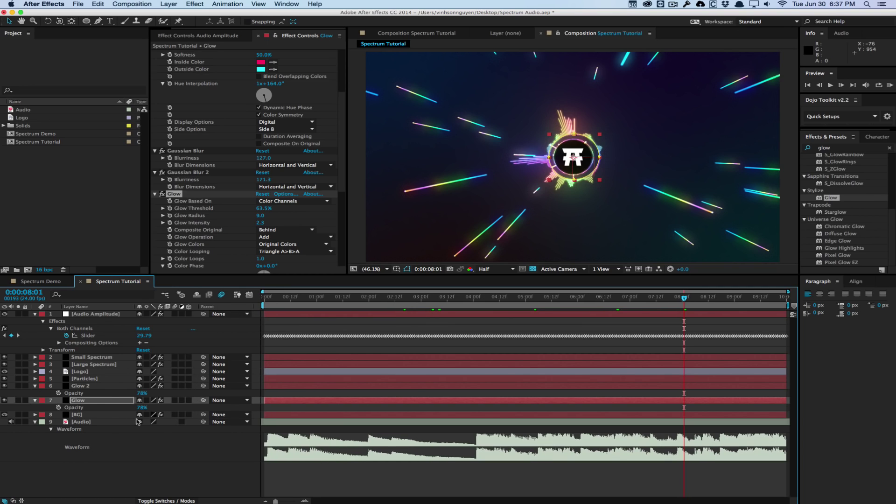
left_click(104, 379)
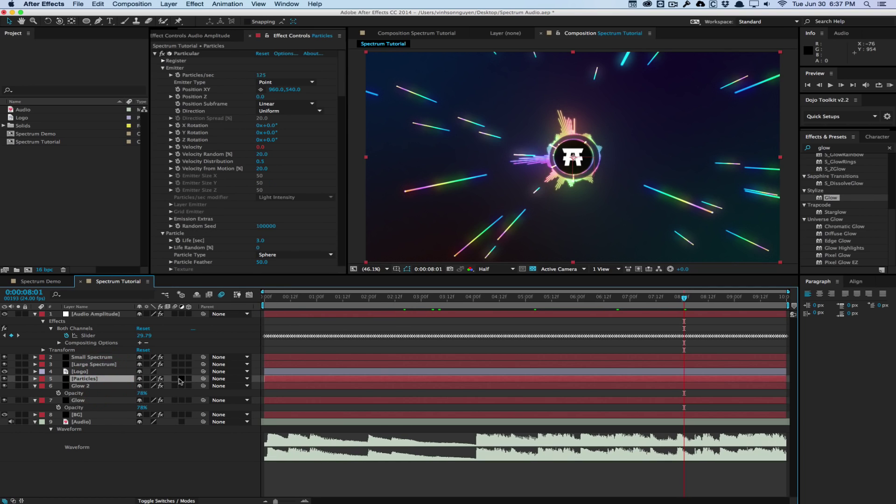
left_click(176, 379)
- Add an adjustment layer directly above the Particles layer and rename it Chromatic
left_click(176, 2)
mouse_move(174, 14)
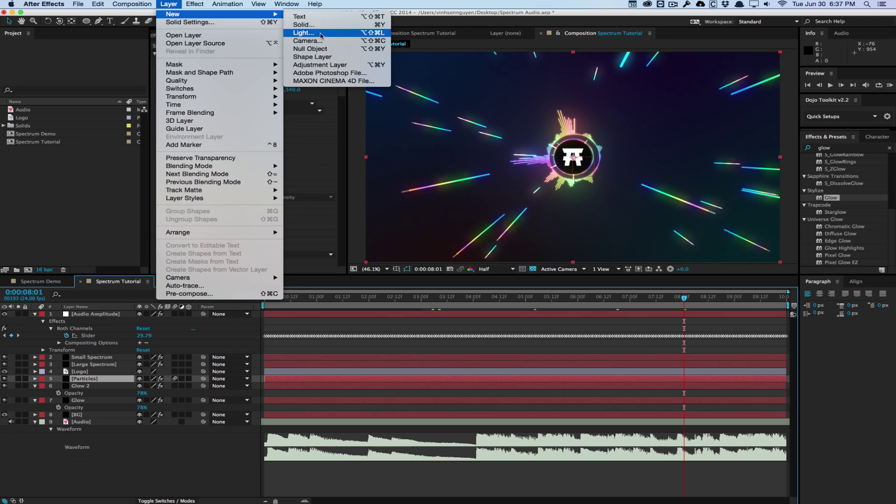
left_click(320, 65)
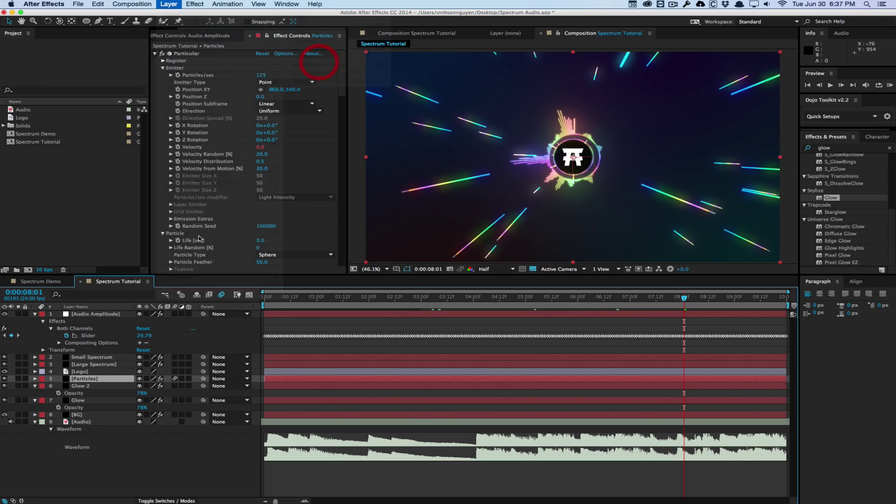
left_click(92, 380)
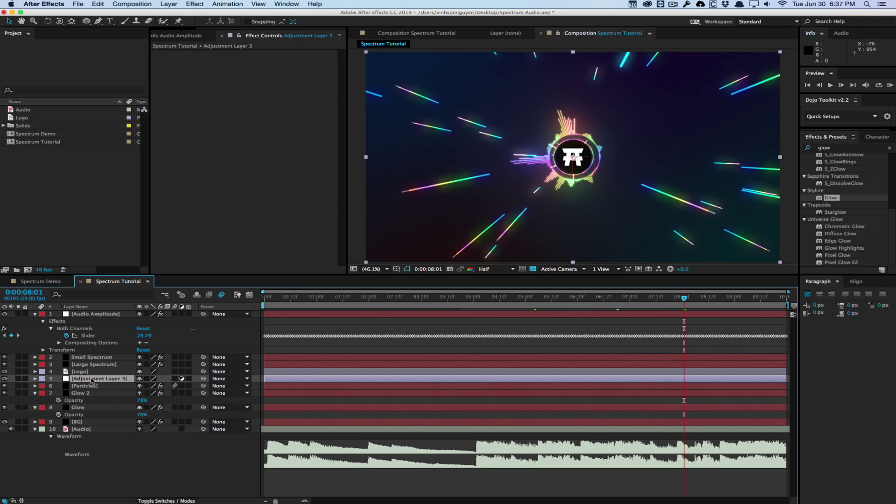
key("Return")
type("V")
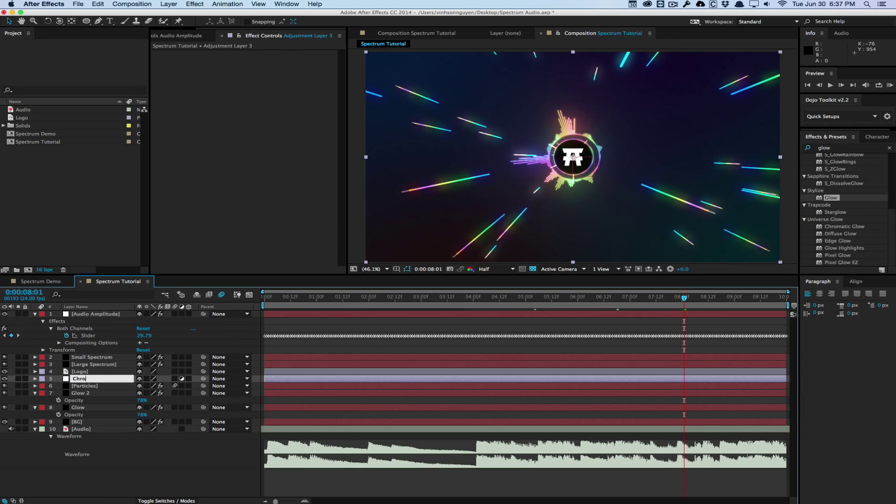
key("Return")
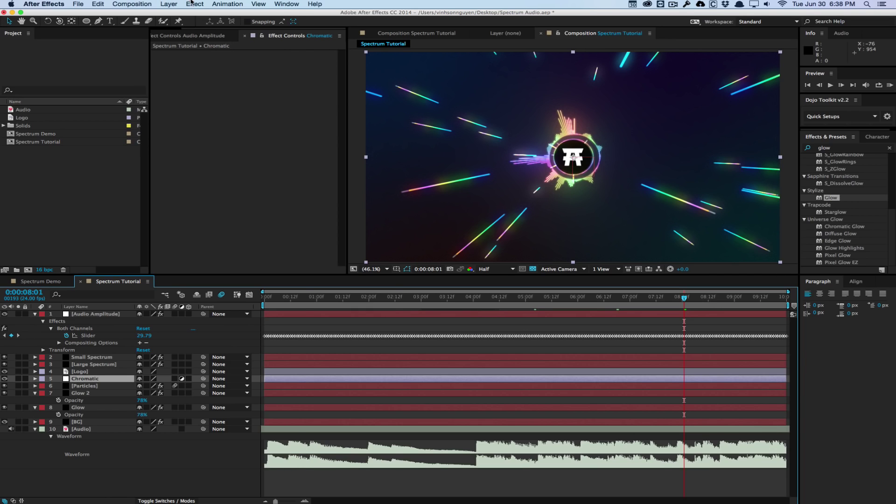
- Apply the Universe Chromatic Aberration effect to the Chromatic adjustment layer
left_click(195, 4)
scroll(261, 308, "down", 1)
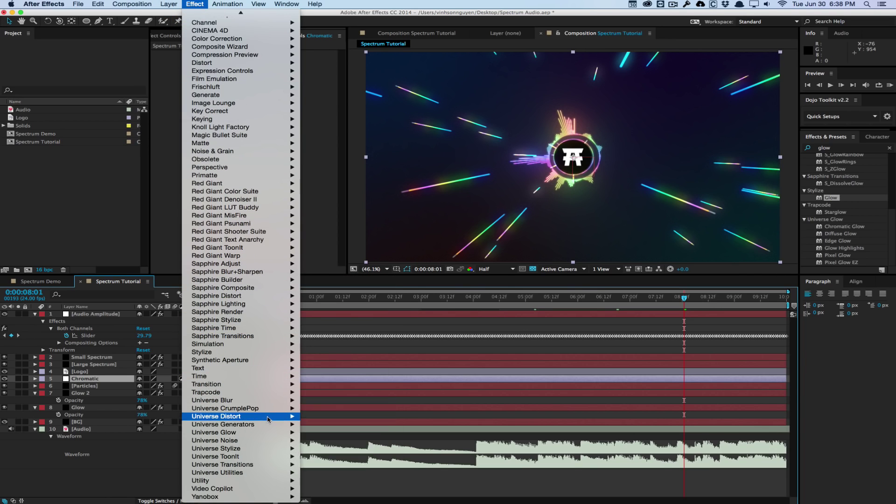
mouse_move(269, 418)
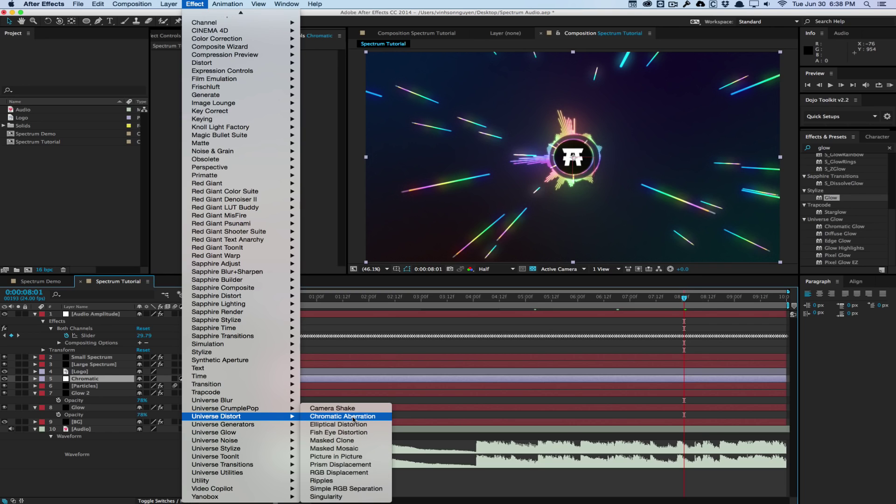
left_click(353, 419)
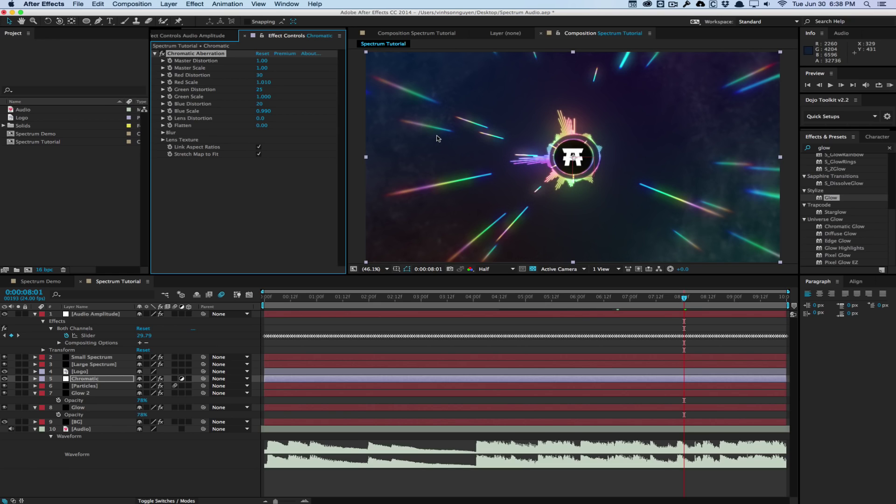
- Set the Chromatic Aberration's Lens Texture to None, then deselect the layer
left_click(163, 139)
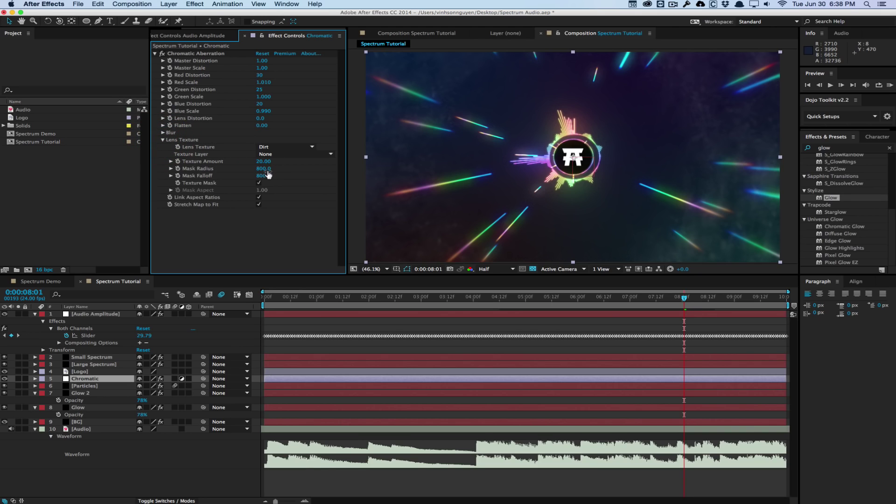
left_click(269, 147)
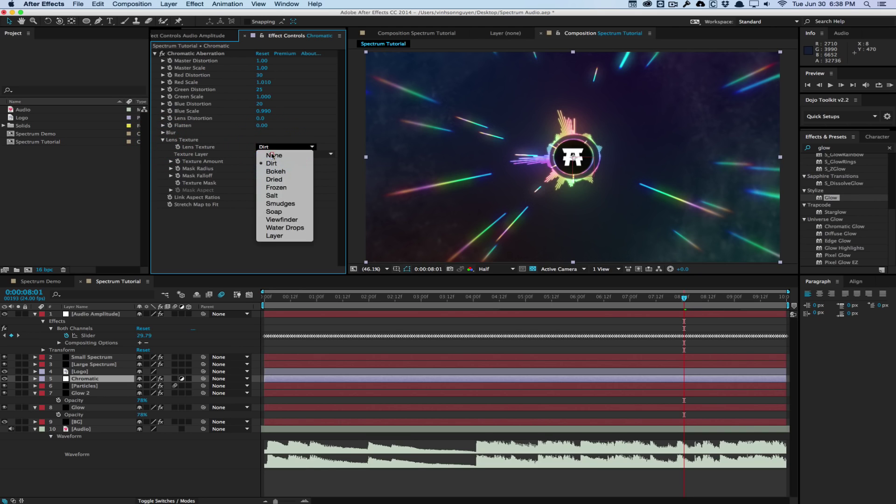
left_click(270, 155)
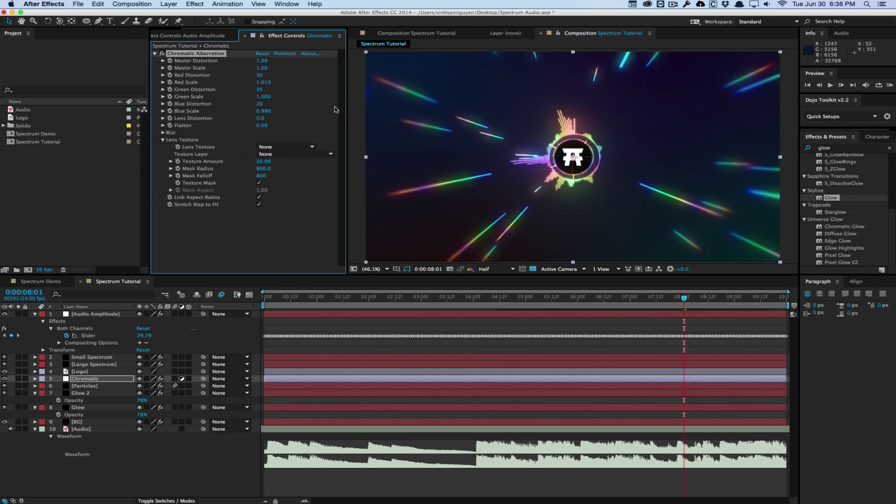
left_click(96, 333)
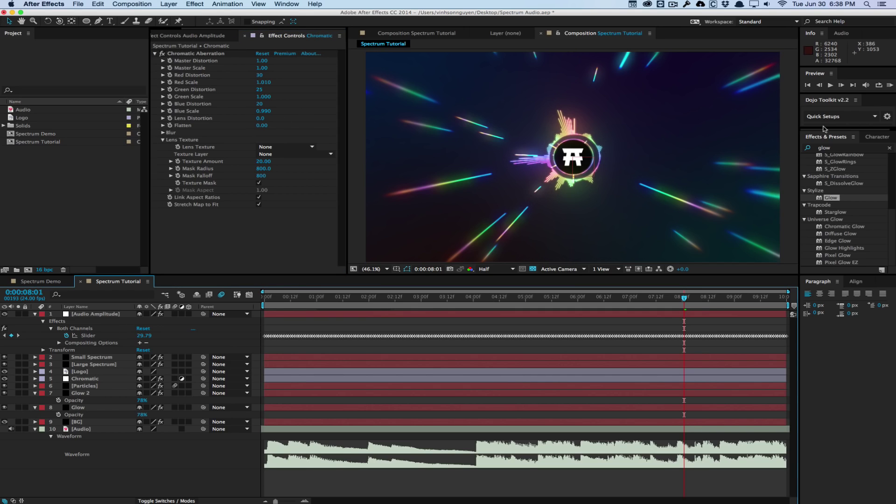
- Add a Color Grade adjustment layer from the Dojo Toolkit quick setups and bring its Looks and Curves effects into view
left_click(835, 117)
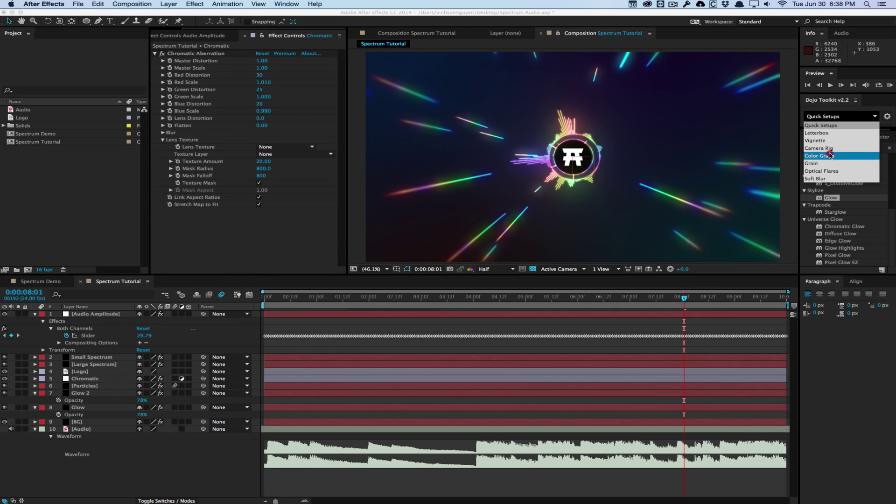
left_click(819, 155)
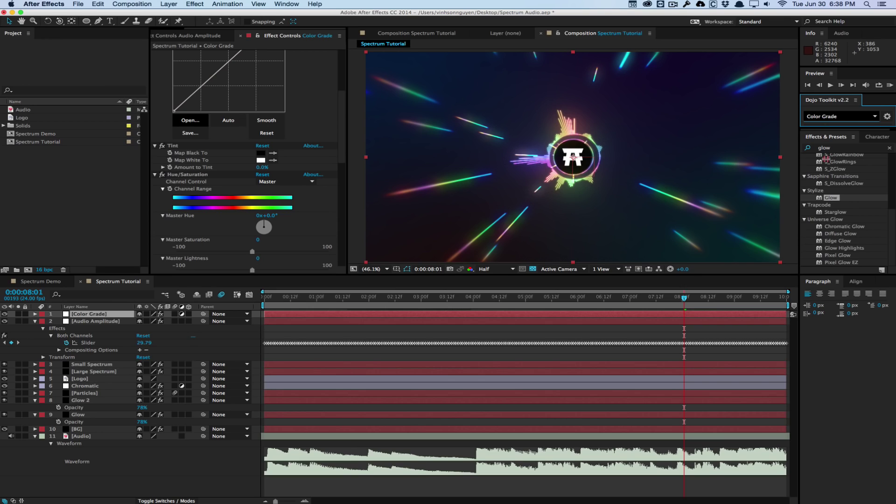
left_click_drag(825, 127, 825, 152)
left_click_drag(341, 143, 347, 94)
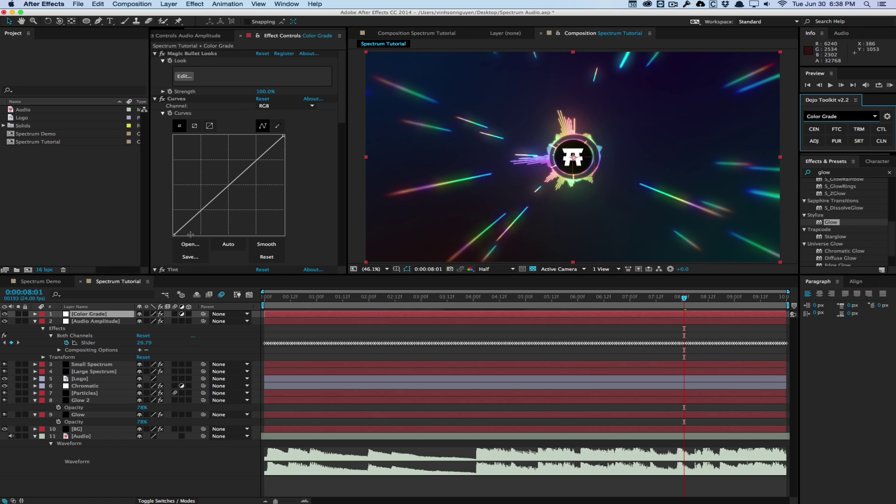
- Shape the Color Grade's RGB curve into a gentle S with brighter highlights and darker shadows, and slightly lift its black point
left_click_drag(260, 154, 260, 152)
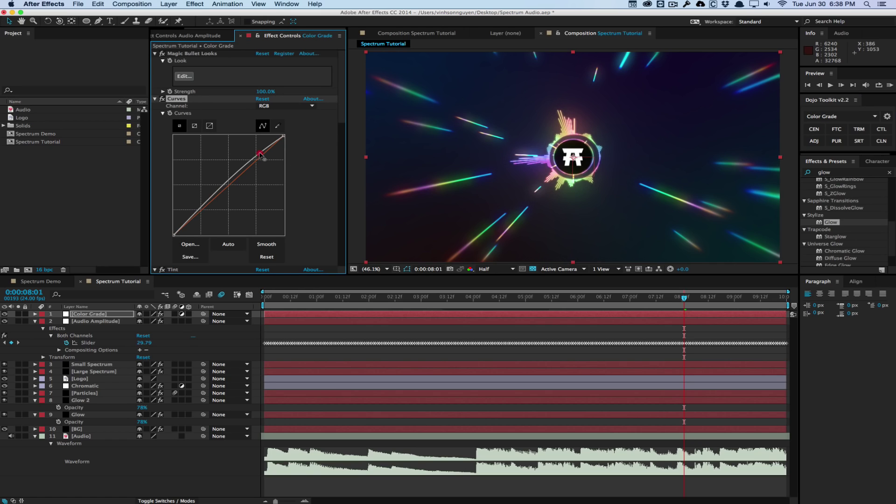
left_click_drag(200, 211, 199, 216)
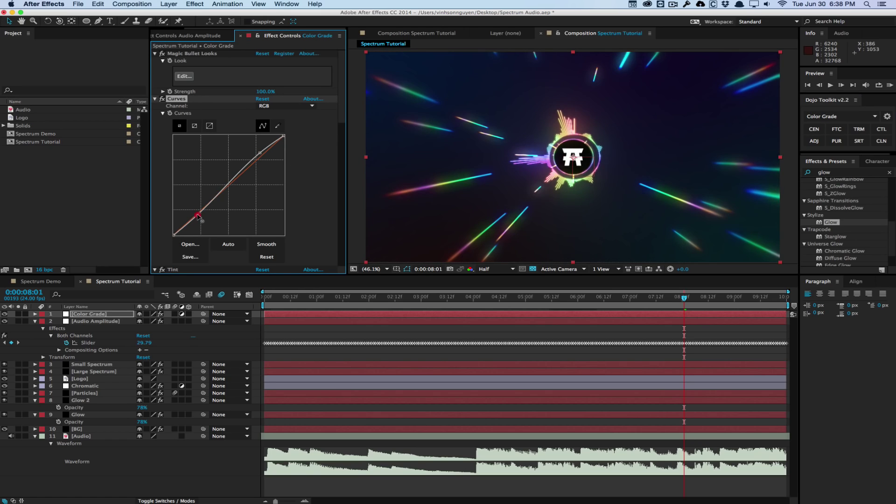
left_click_drag(260, 154, 260, 150)
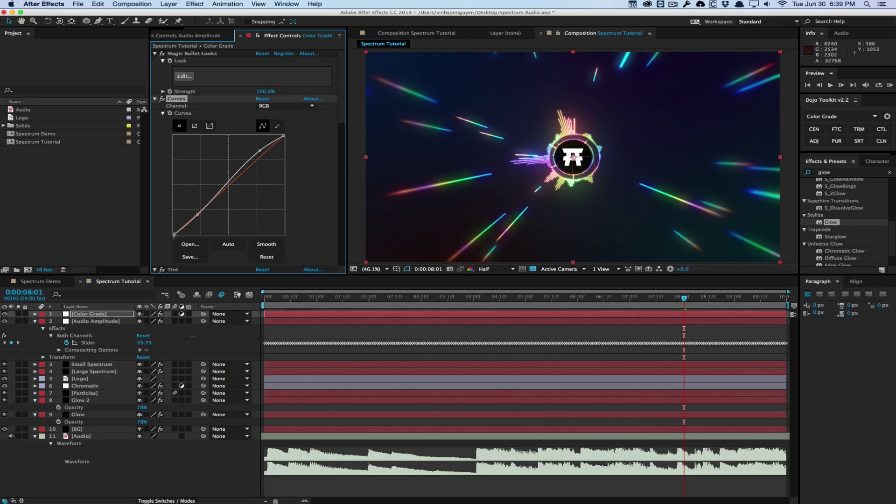
left_click_drag(174, 237, 173, 234)
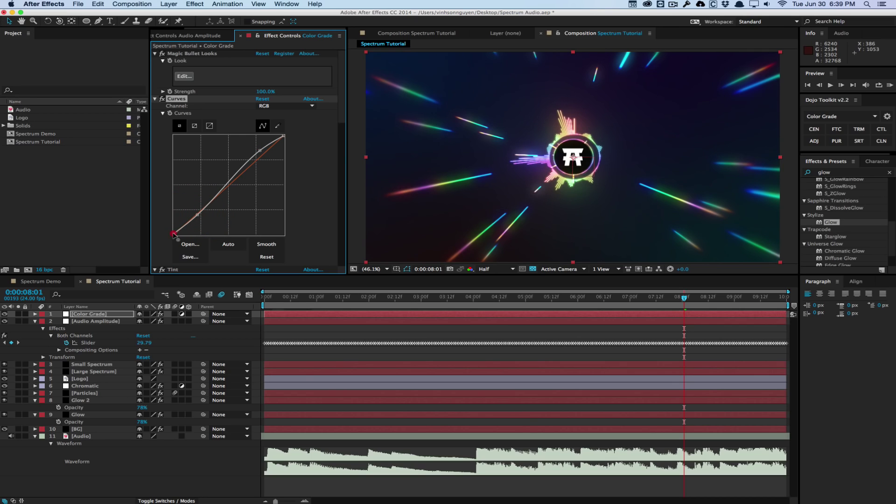
- Lift the black points of the blue and red curves, anchor blue's shadows near the diagonal, and pull red's lower midtones down slightly
left_click(306, 107)
left_click_drag(174, 234, 202, 210)
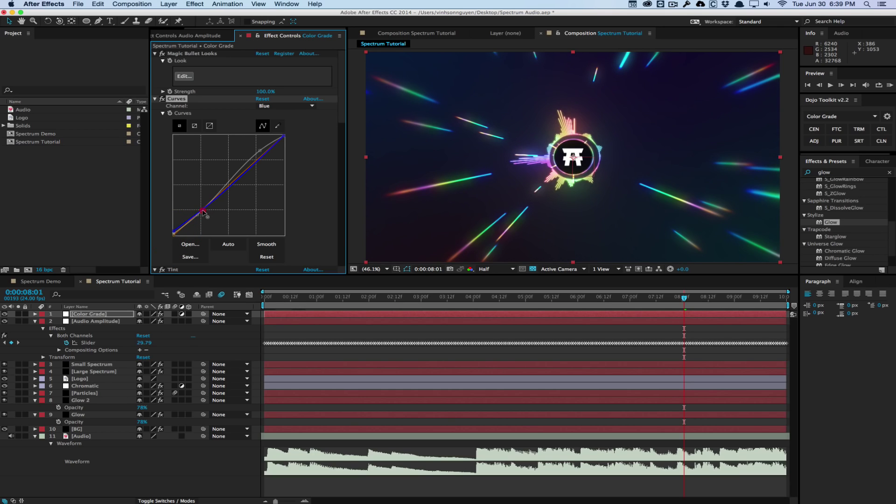
left_click(298, 107)
left_click(272, 123)
left_click_drag(173, 234, 172, 232)
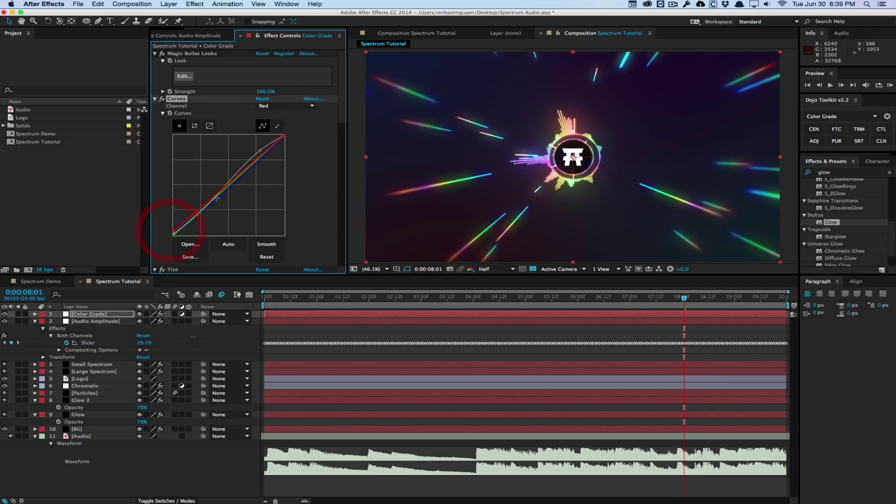
left_click(217, 196)
left_click_drag(218, 197, 220, 201)
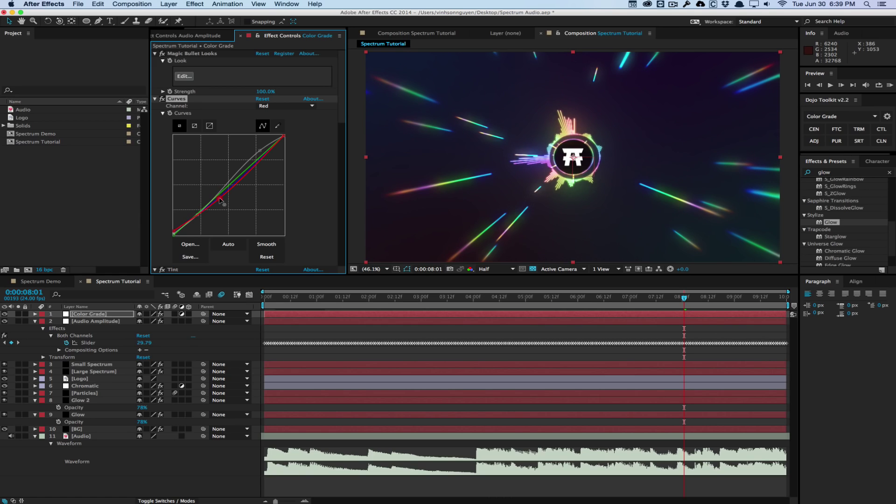
- Adjust the green channel curve with a very slight lift in the upper midtones and a slight dip in the shadows
left_click(286, 106)
left_click(275, 132)
left_click_drag(251, 166, 249, 165)
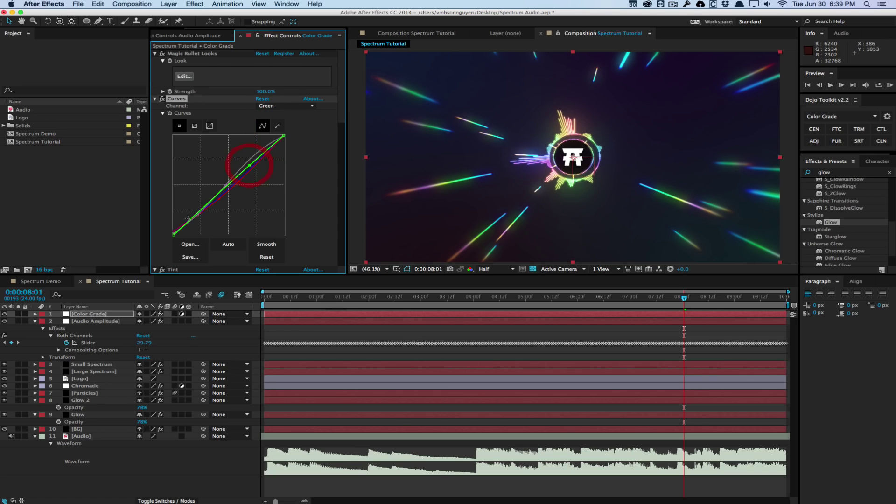
left_click_drag(190, 220, 190, 221)
- Move the Color Grade layer directly below Audio Amplitude and add a Grain adjustment layer from the Dojo Toolkit quick setups
left_click_drag(100, 314, 104, 362)
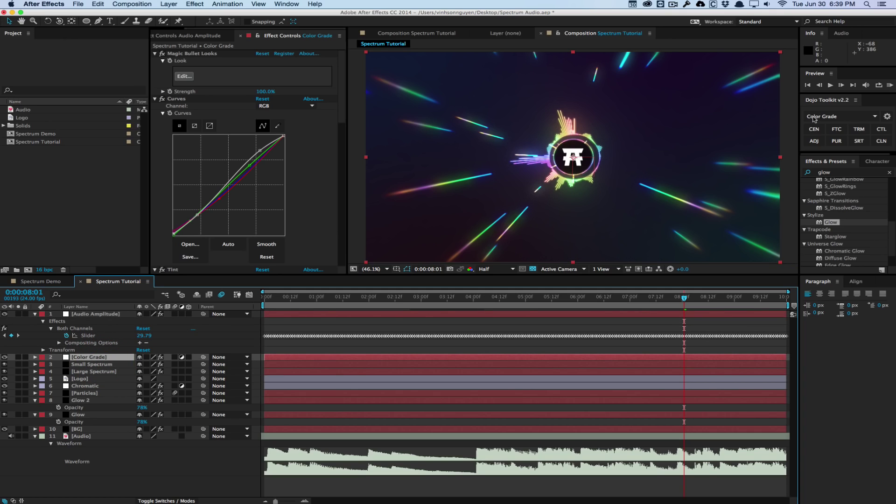
left_click(840, 116)
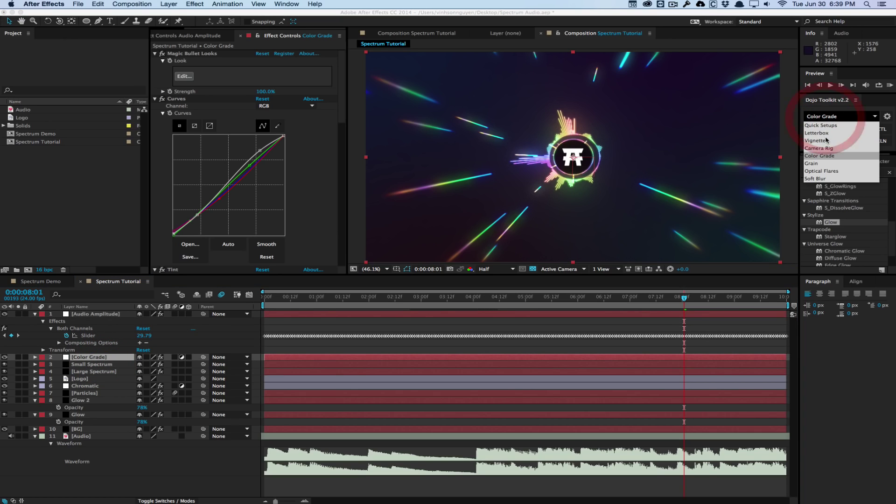
left_click(821, 163)
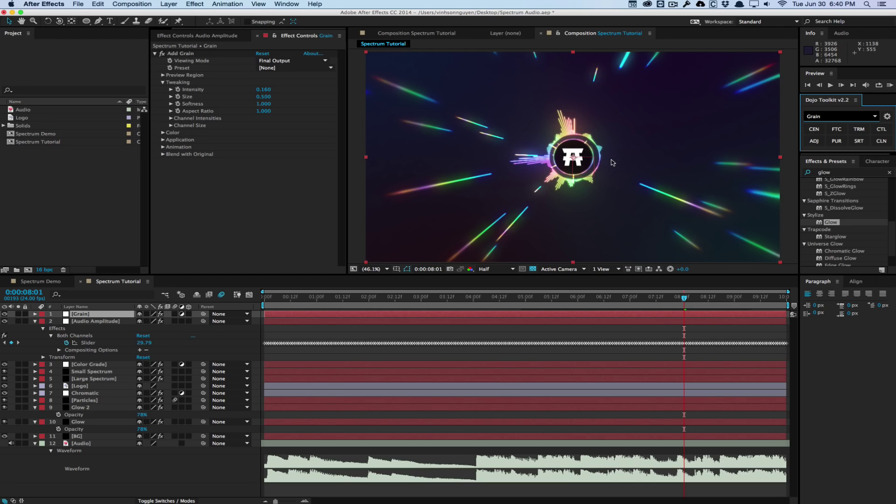
- Preview the finished animation and examine how the spectrum and particles react to the audio around 0:00:04:15, 0:00:05:01 and 0:00:06:15
left_click(108, 345)
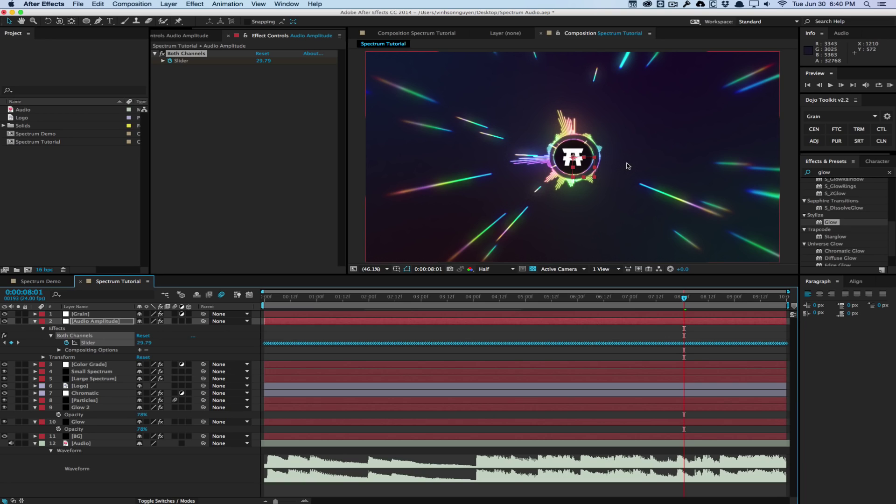
left_click(796, 125)
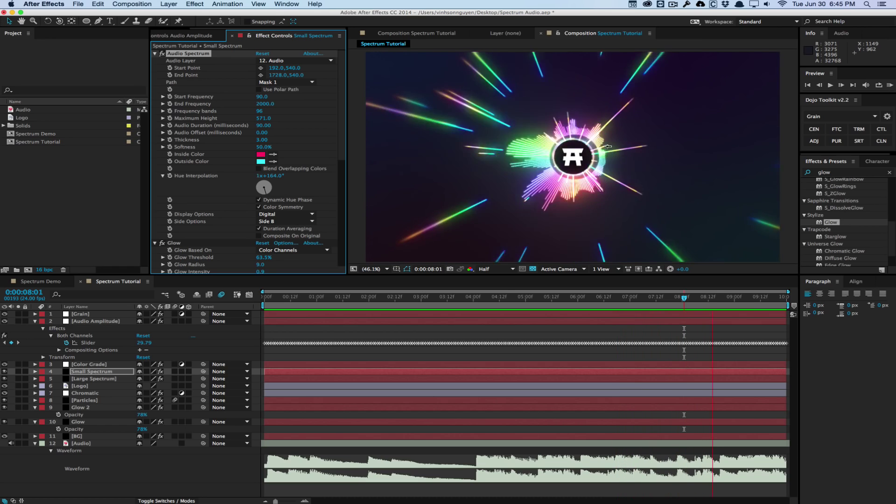
left_click(620, 150)
key("super+t")
left_click(506, 290)
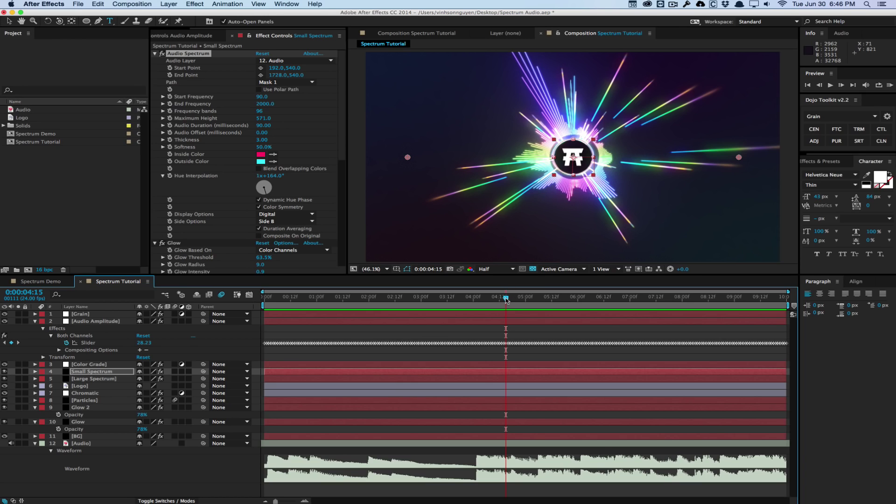
left_click_drag(505, 298, 527, 297)
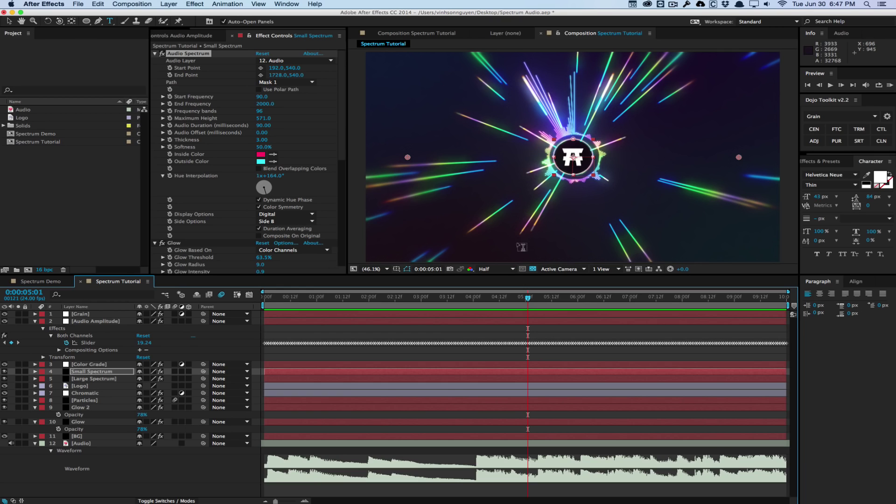
left_click_drag(527, 298, 609, 286)
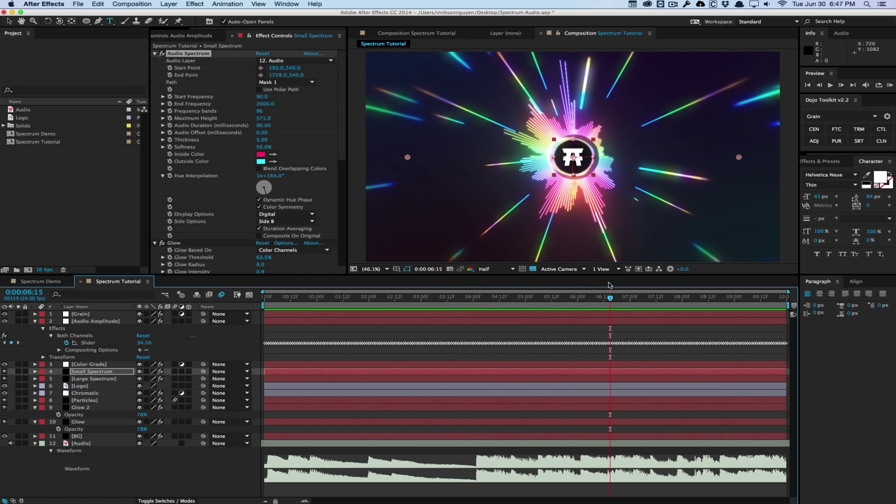